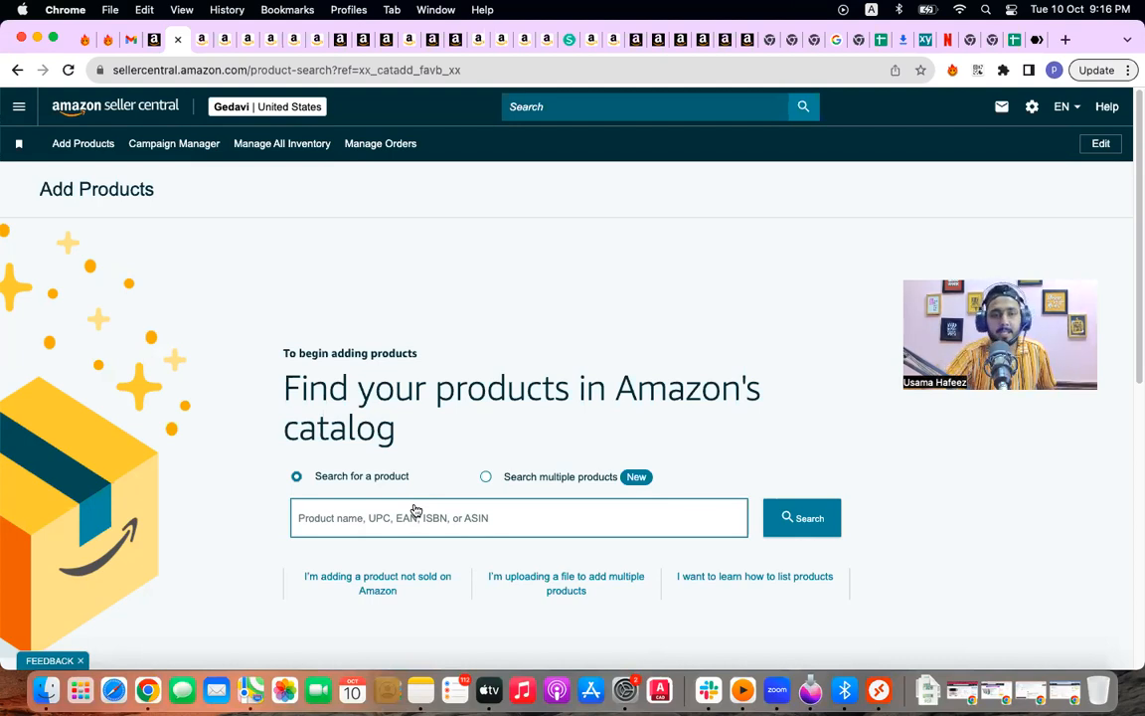
Step: Switch to the Stanley tumbler's Amazon product page tab (amazon.com/dp/B0BD7BY47S)
{"action": "left_click", "coordinate": [293, 40]}
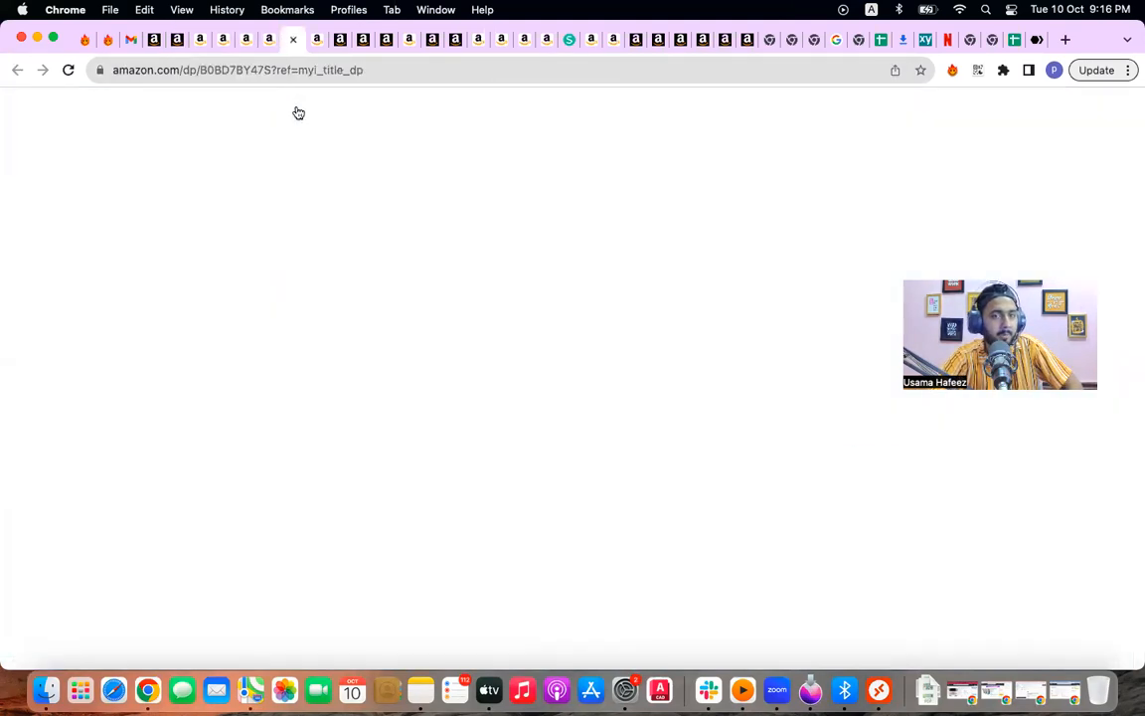
Step: Copy the Stanley Quencher page's URL, then move to another Chrome profile's window
{"action": "scroll", "coordinate": [672, 462], "scroll_direction": "down", "scroll_amount": 5}
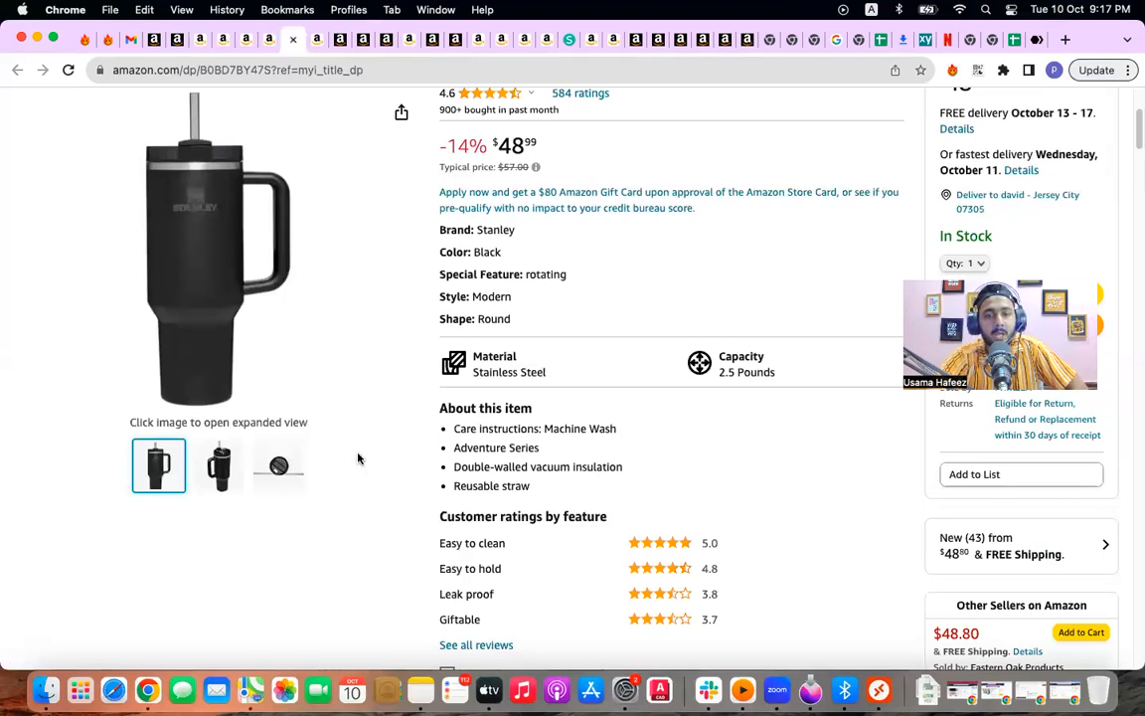
{"action": "scroll", "coordinate": [717, 509], "scroll_direction": "down", "scroll_amount": 5}
{"action": "scroll", "coordinate": [719, 509], "scroll_direction": "up", "scroll_amount": 5}
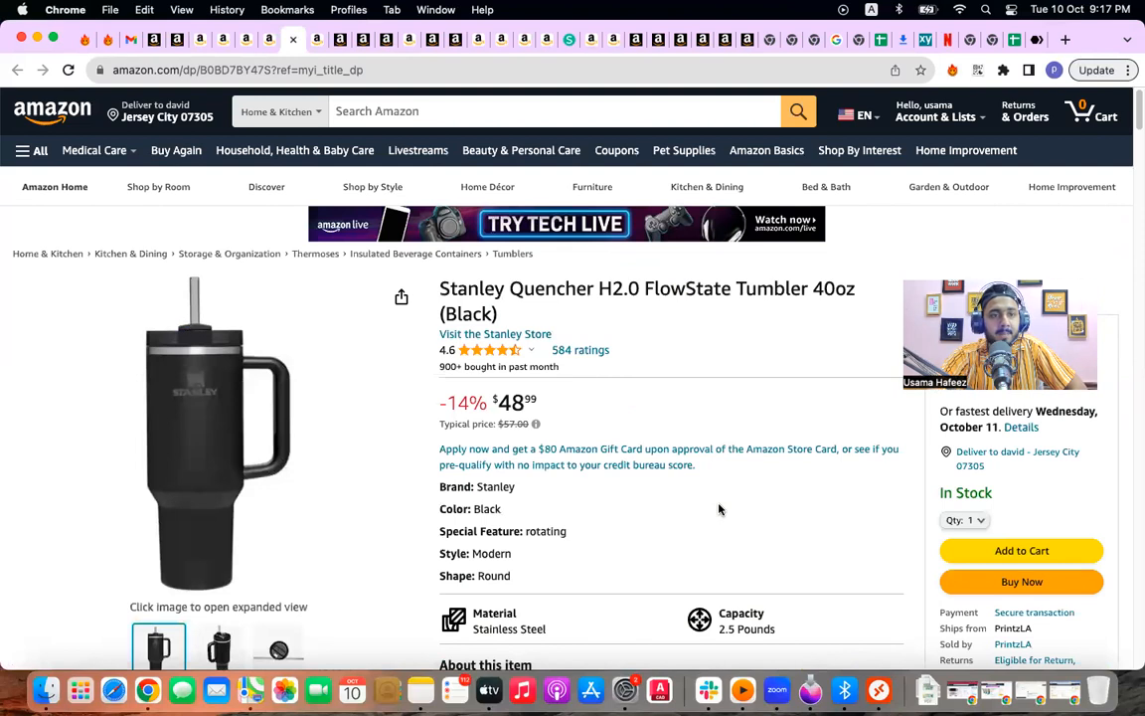
{"action": "left_click", "coordinate": [401, 79]}
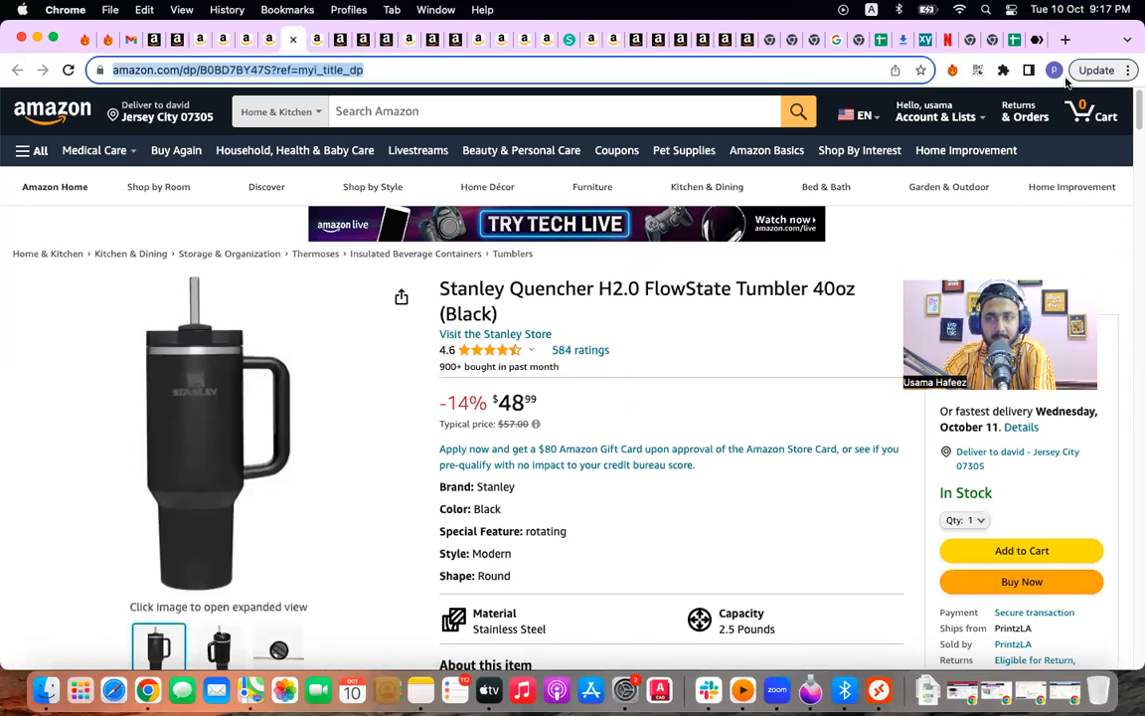
{"action": "key", "text": "super+shift+m"}
{"action": "scroll", "coordinate": [907, 473], "scroll_direction": "down", "scroll_amount": 10}
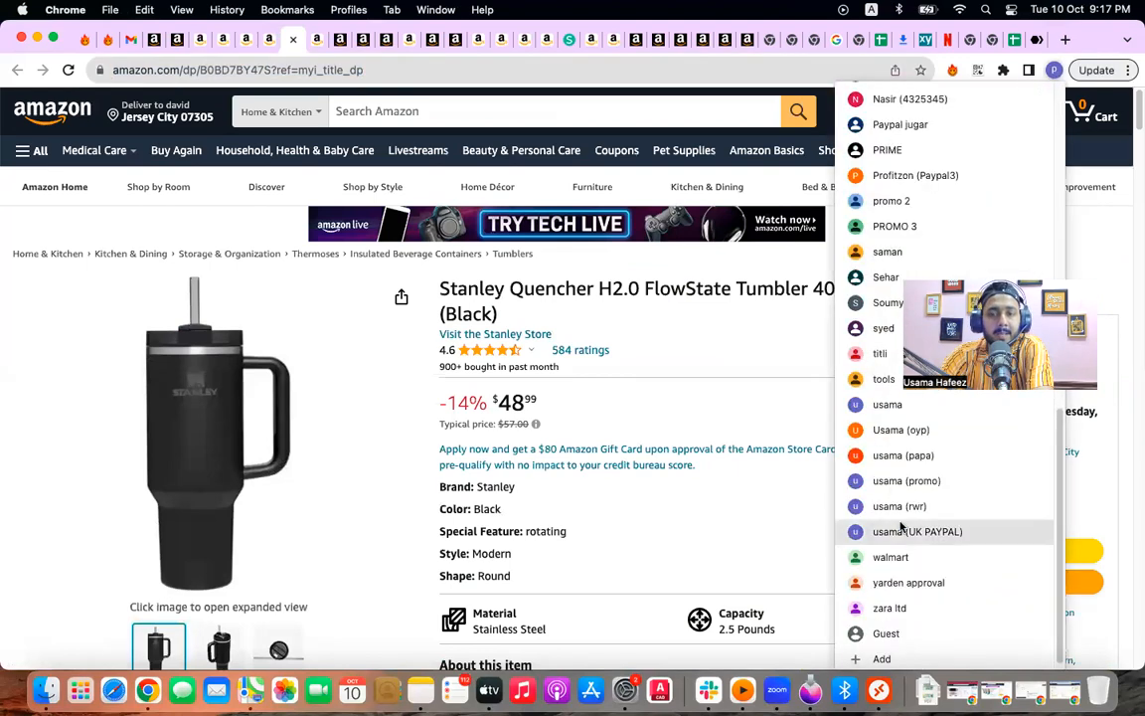
{"action": "left_click", "coordinate": [902, 530]}
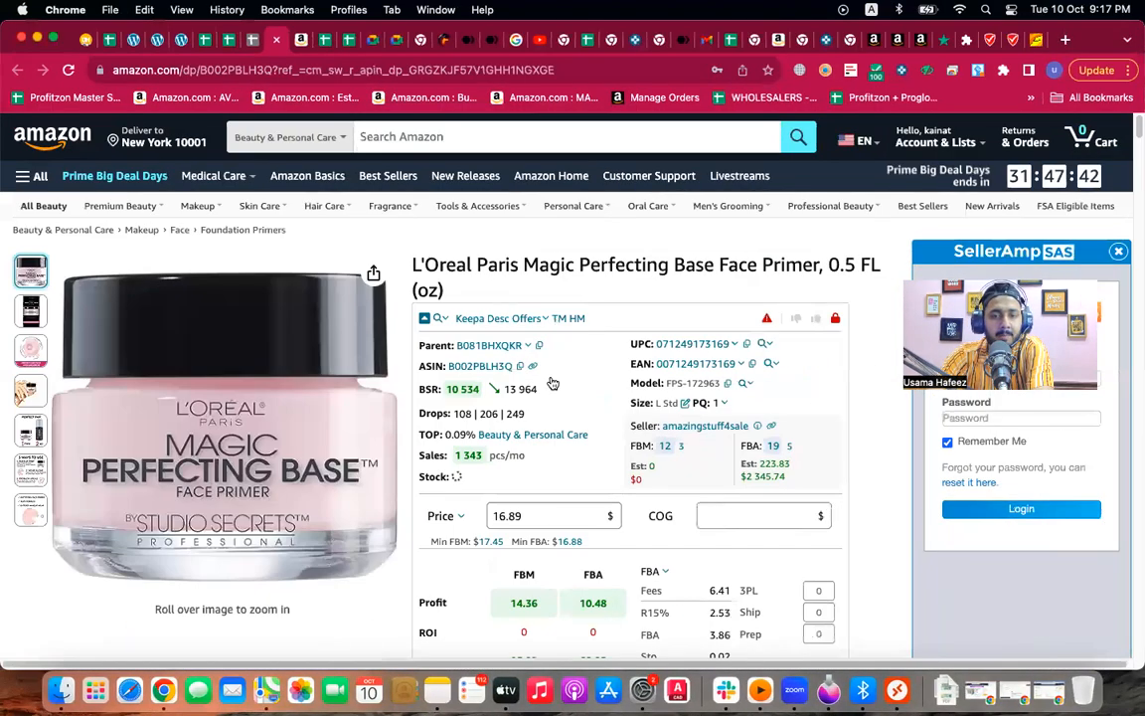
Step: Replace the L'Oreal primer page with the pasted Stanley Quencher H2.0 40oz tumbler URL
{"action": "scroll", "coordinate": [651, 417], "scroll_direction": "down", "scroll_amount": 10}
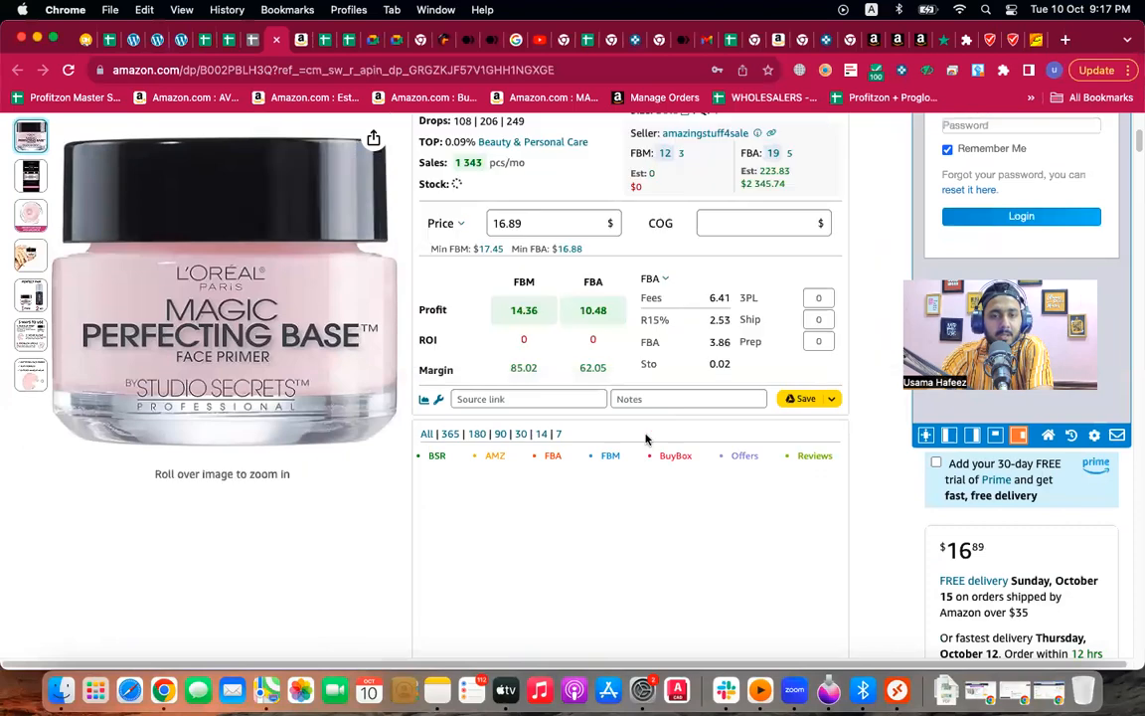
{"action": "scroll", "coordinate": [645, 439], "scroll_direction": "down", "scroll_amount": 15}
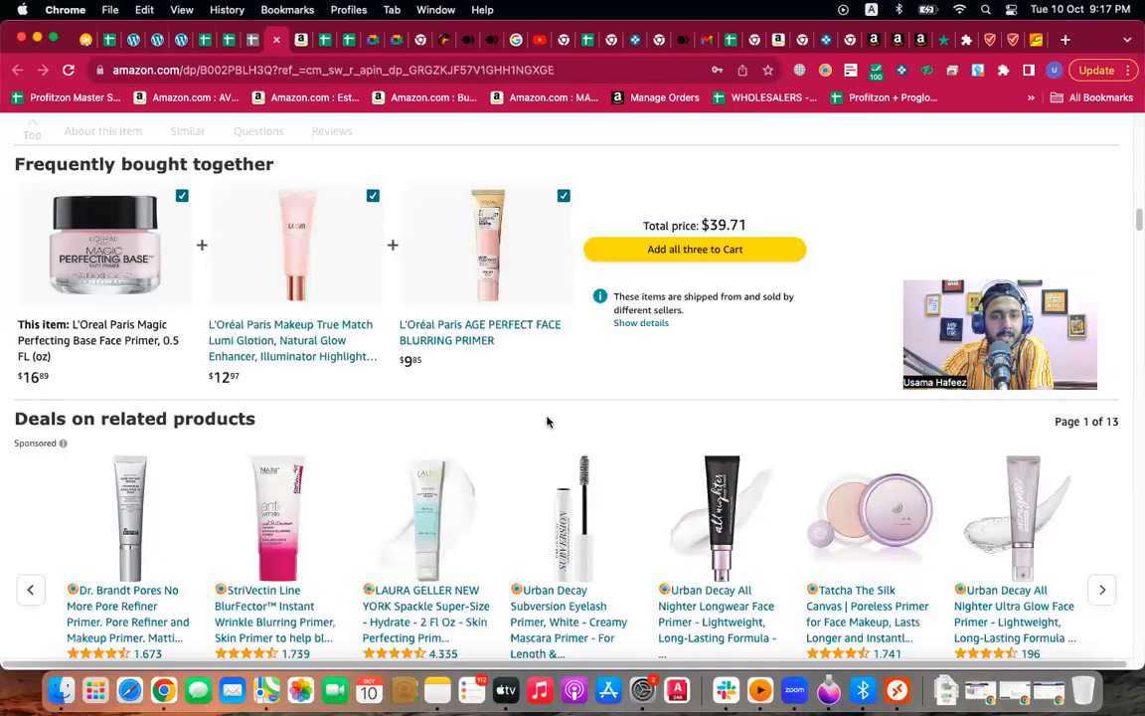
{"action": "scroll", "coordinate": [548, 426], "scroll_direction": "up", "scroll_amount": 3}
{"action": "scroll", "coordinate": [549, 425], "scroll_direction": "down", "scroll_amount": 10}
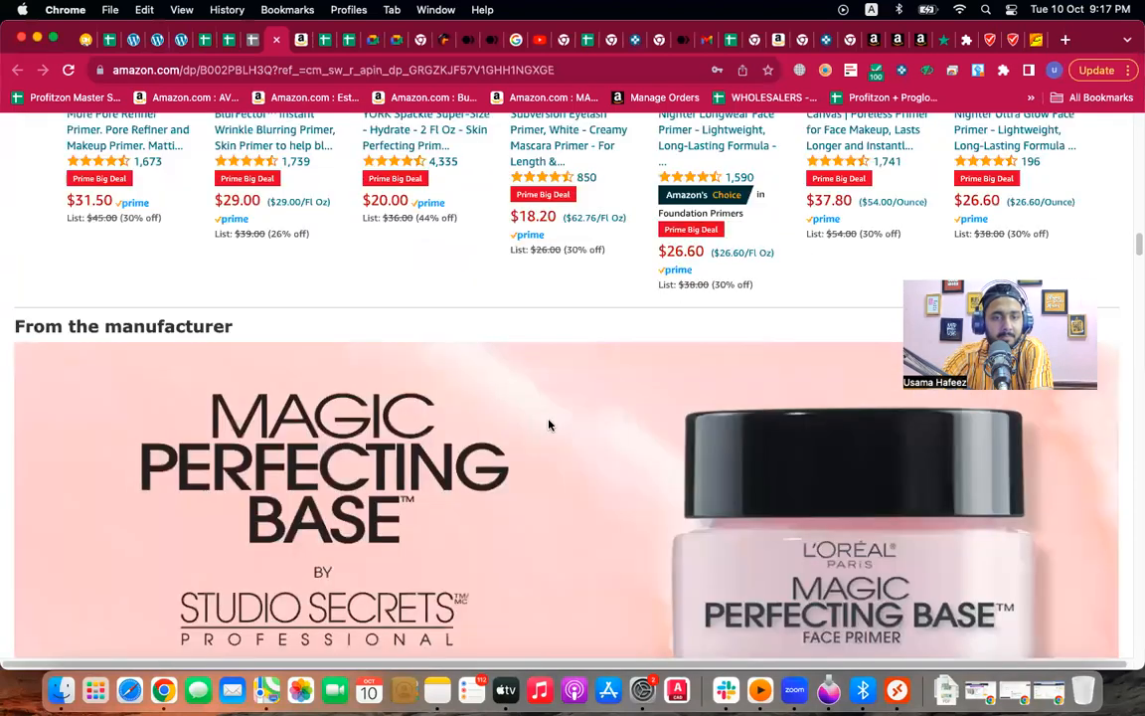
{"action": "scroll", "coordinate": [549, 425], "scroll_direction": "up", "scroll_amount": 15}
{"action": "left_click", "coordinate": [299, 72]}
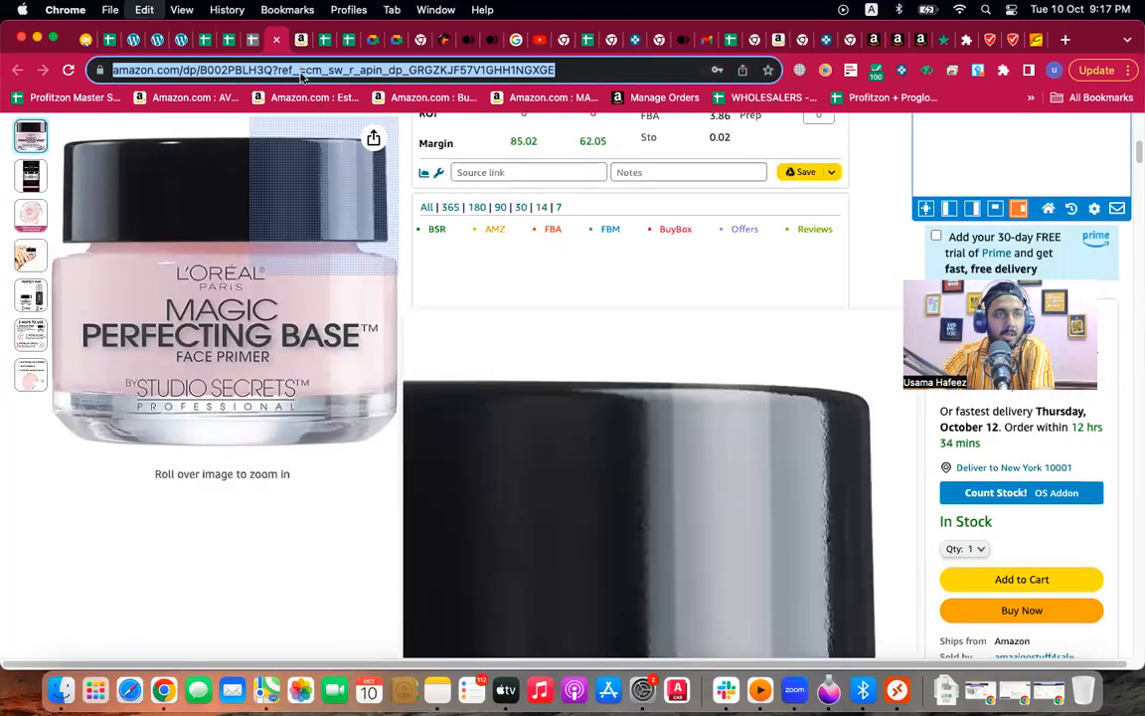
{"action": "type", "text": "https://www.amazon.com/dp/B08D7BY47S?ref=nyi_title_dp"}
{"action": "key", "text": "Return"}
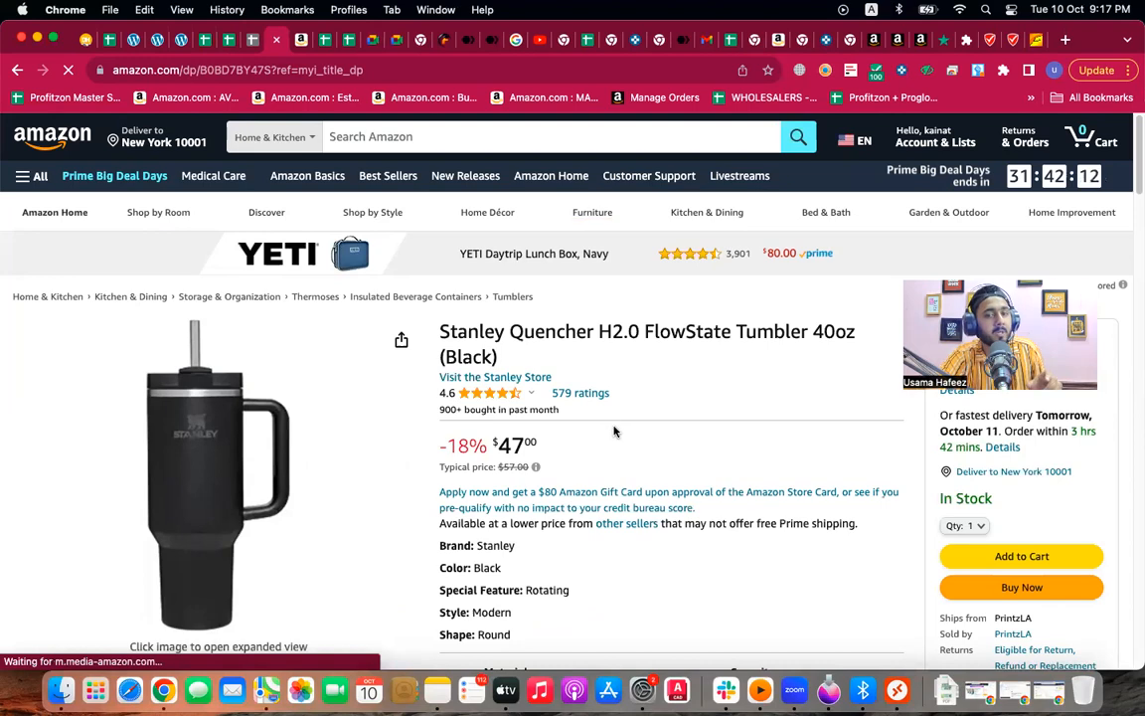
Step: Scroll down the Stanley listing to the Keepa price history, showing a $47.00 Buy Box
{"action": "scroll", "coordinate": [615, 435], "scroll_direction": "down", "scroll_amount": 10}
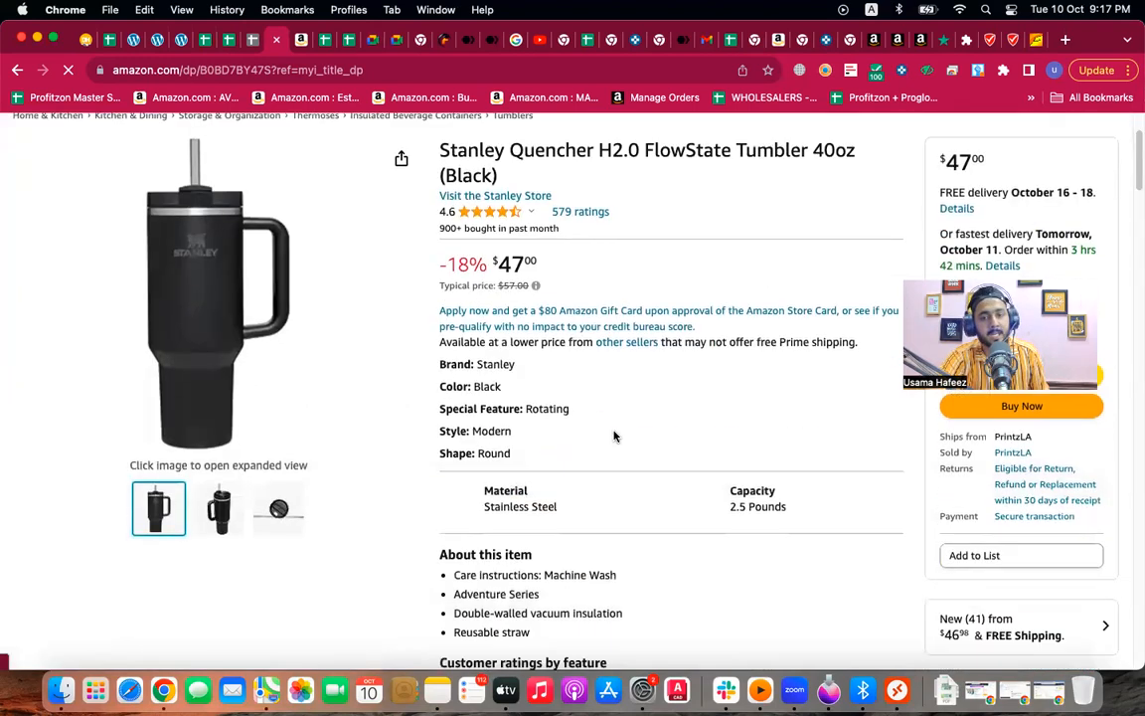
{"action": "scroll", "coordinate": [614, 435], "scroll_direction": "down", "scroll_amount": 5}
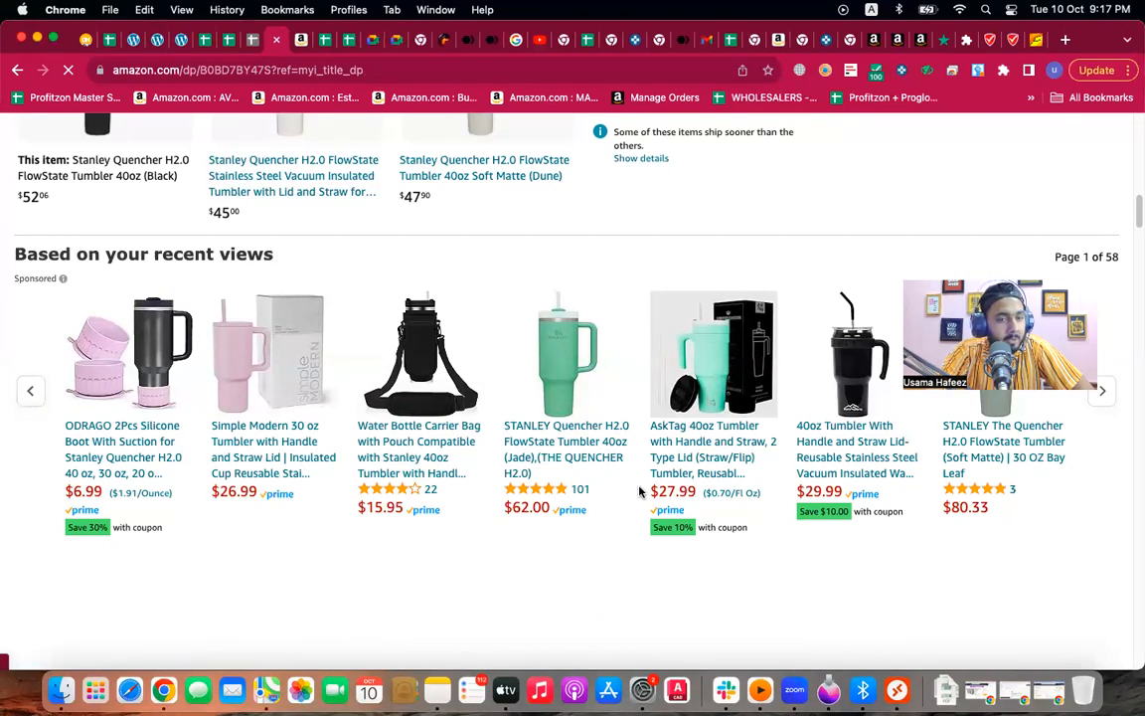
{"action": "scroll", "coordinate": [640, 486], "scroll_direction": "up", "scroll_amount": 15}
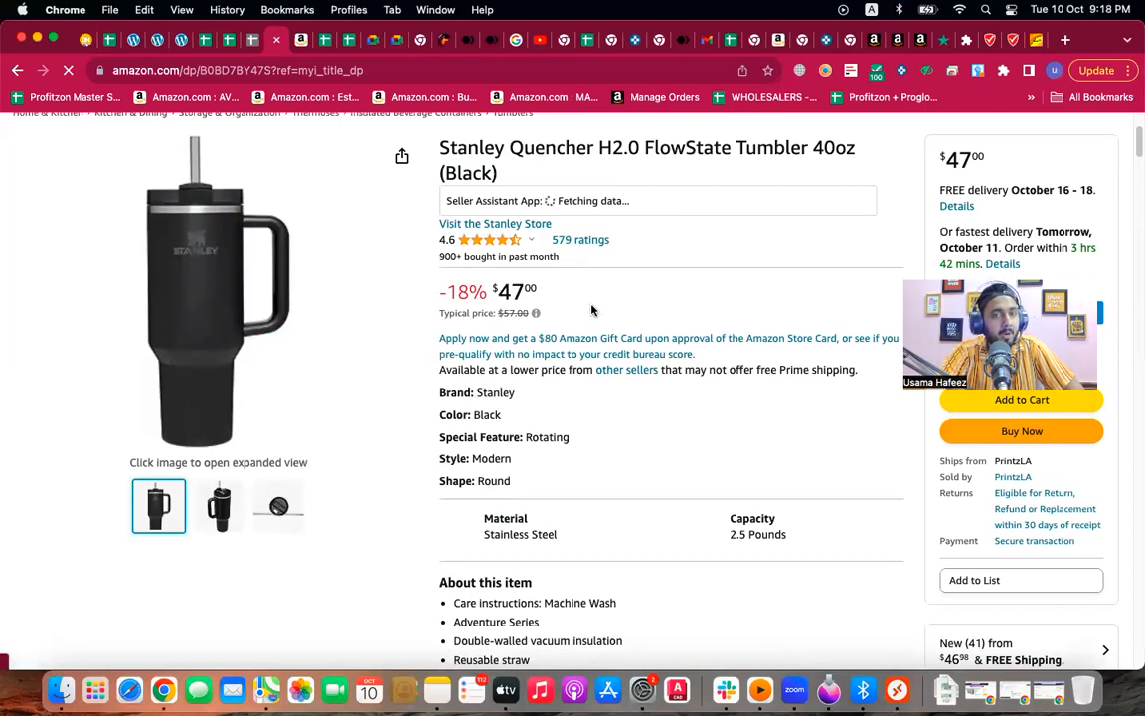
{"action": "scroll", "coordinate": [591, 313], "scroll_direction": "down", "scroll_amount": 3}
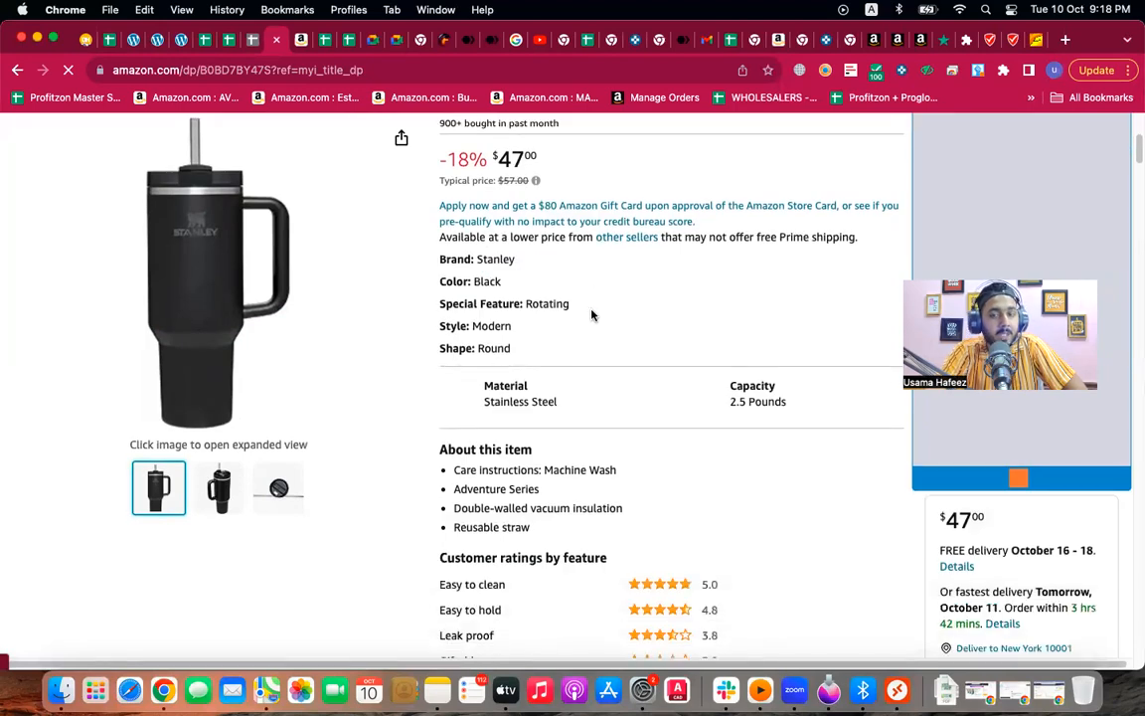
{"action": "scroll", "coordinate": [591, 331], "scroll_direction": "down", "scroll_amount": 10}
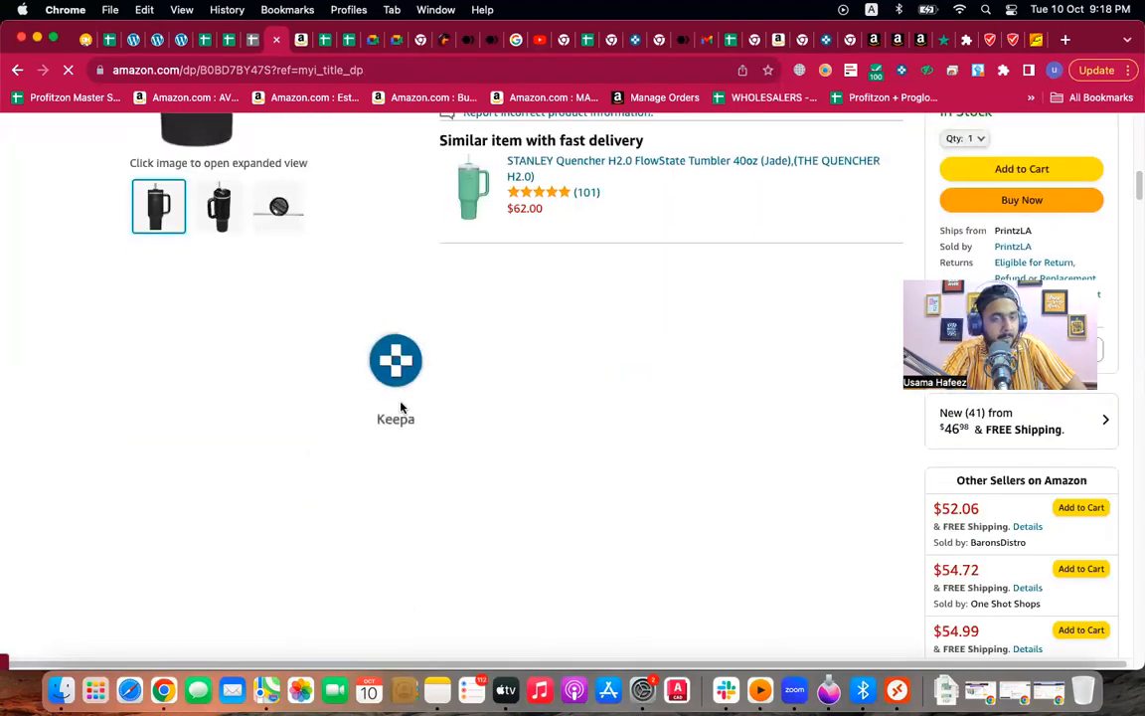
{"action": "scroll", "coordinate": [490, 410], "scroll_direction": "up", "scroll_amount": 5}
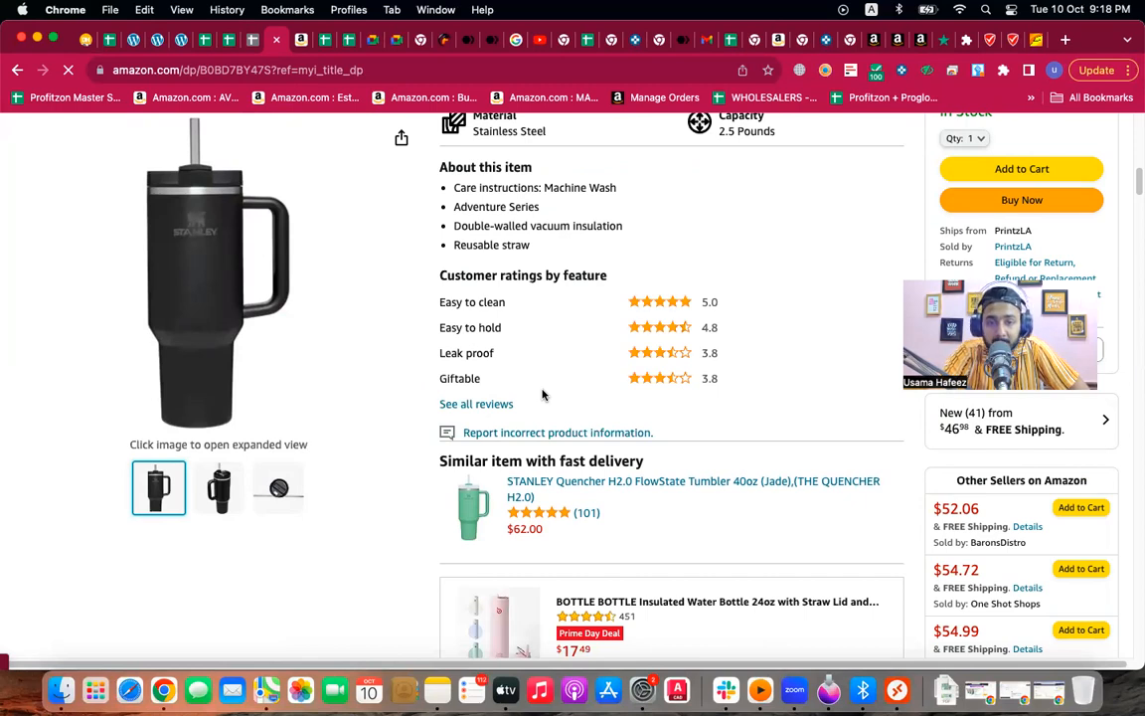
{"action": "scroll", "coordinate": [542, 395], "scroll_direction": "down", "scroll_amount": 3}
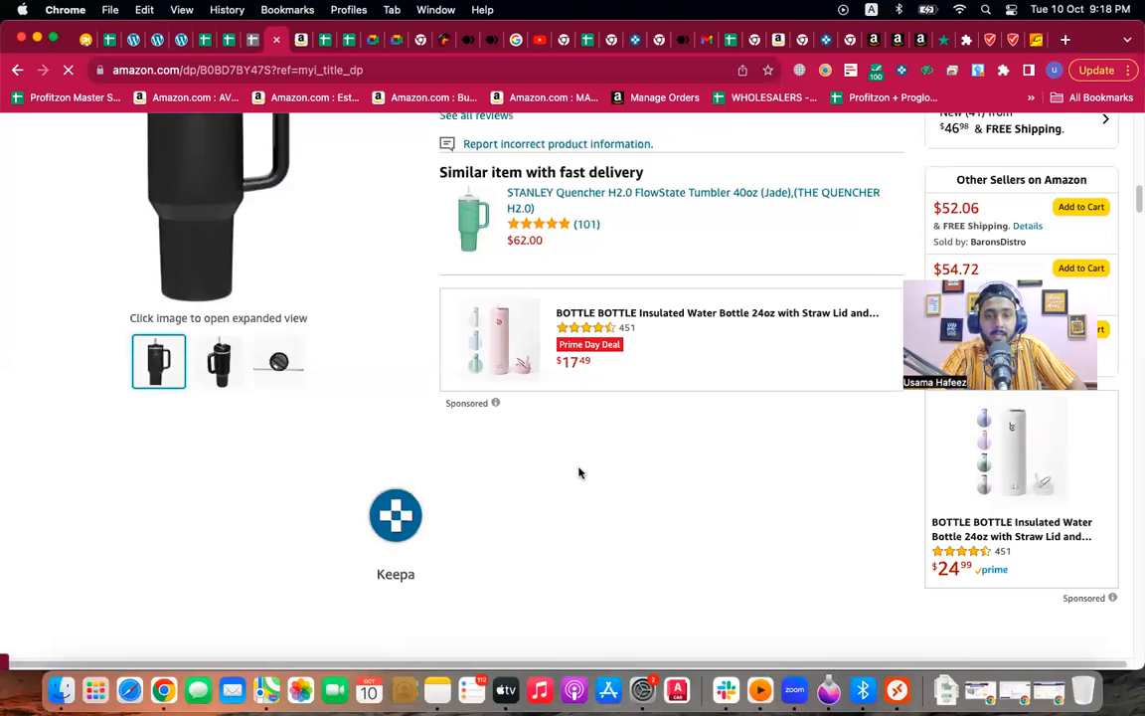
{"action": "scroll", "coordinate": [579, 473], "scroll_direction": "down", "scroll_amount": 3}
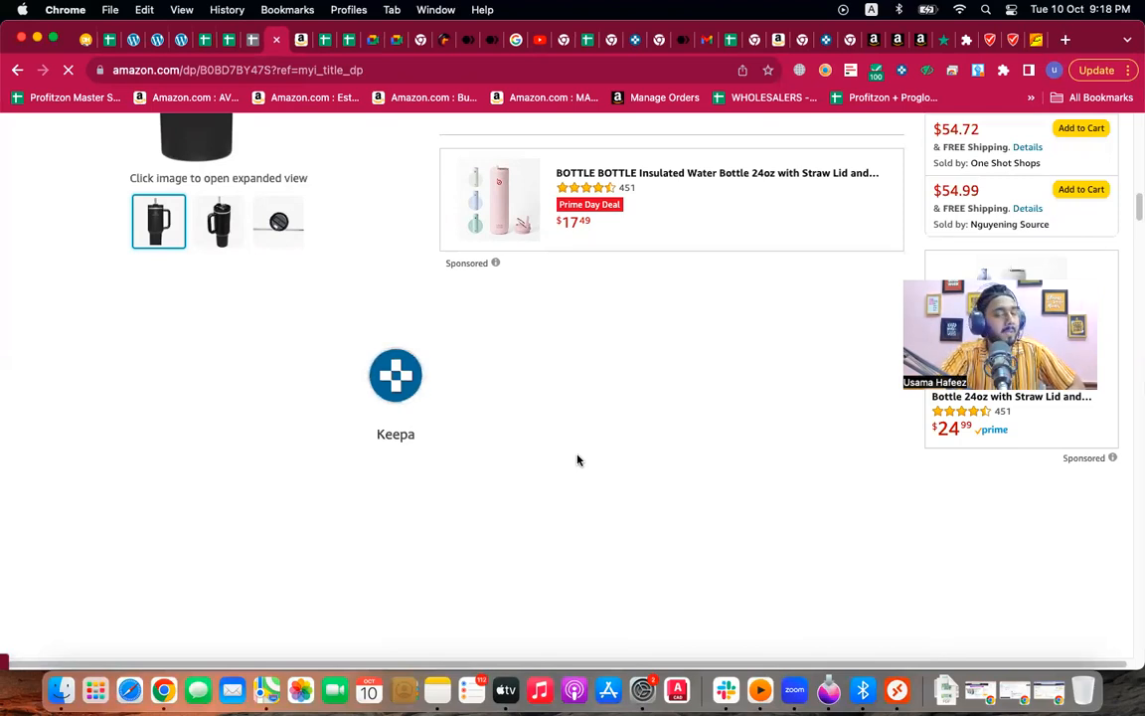
{"action": "scroll", "coordinate": [578, 459], "scroll_direction": "down", "scroll_amount": 3}
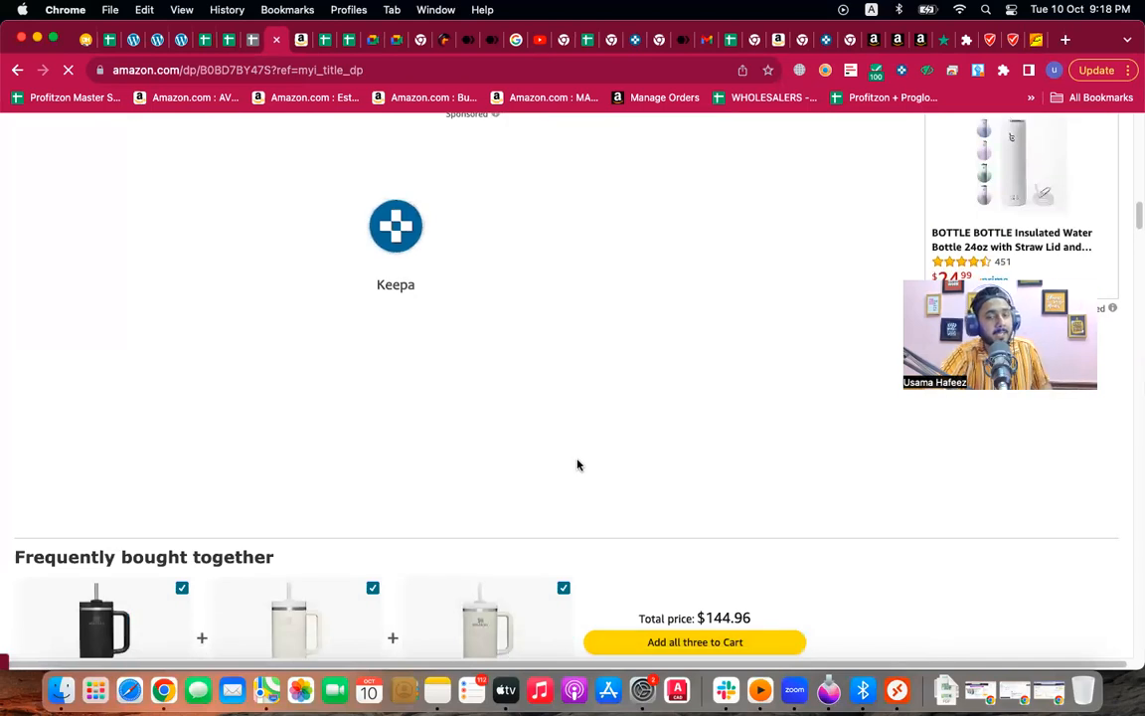
{"action": "scroll", "coordinate": [578, 464], "scroll_direction": "up", "scroll_amount": 2}
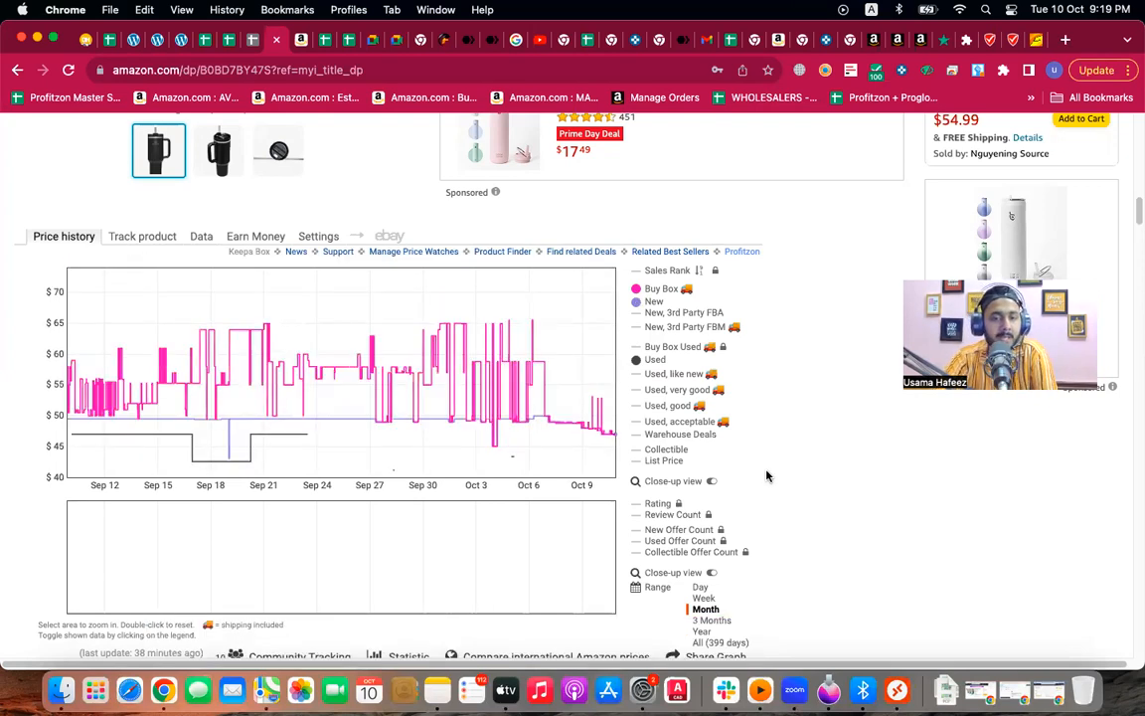
Step: Change the Keepa price history range from Year to 3 Months, then return up the page
{"action": "scroll", "coordinate": [672, 557], "scroll_direction": "down", "scroll_amount": 2}
{"action": "scroll", "coordinate": [671, 557], "scroll_direction": "down", "scroll_amount": 2}
{"action": "left_click", "coordinate": [703, 534]}
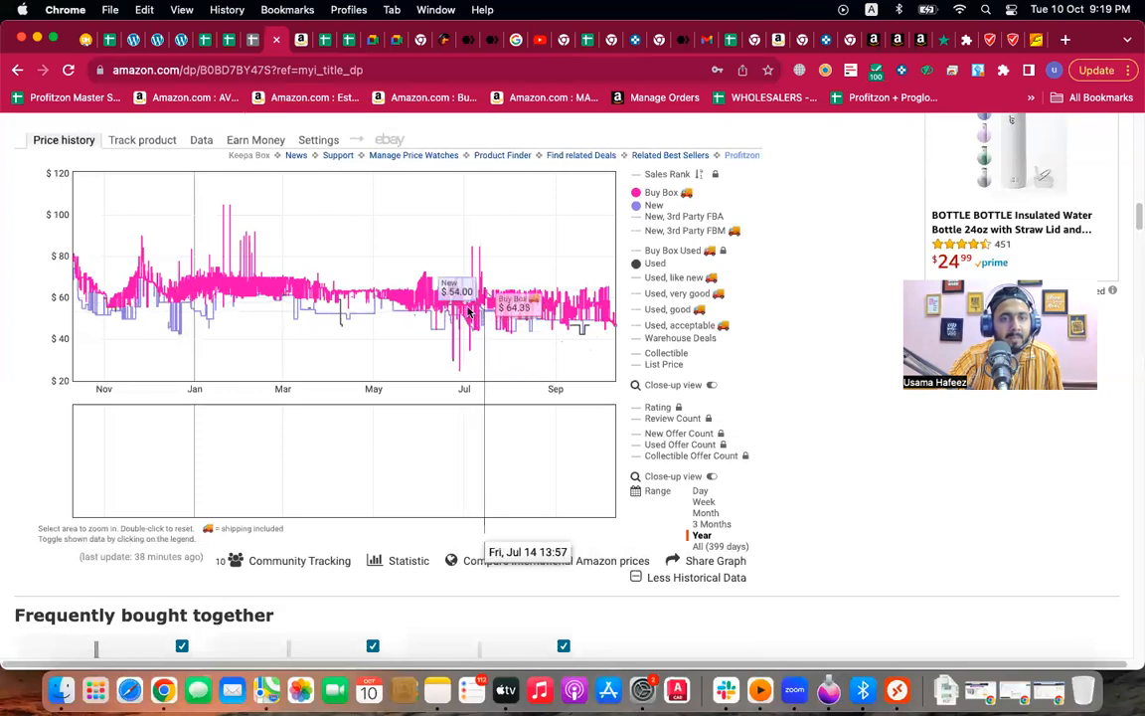
{"action": "left_click", "coordinate": [701, 523]}
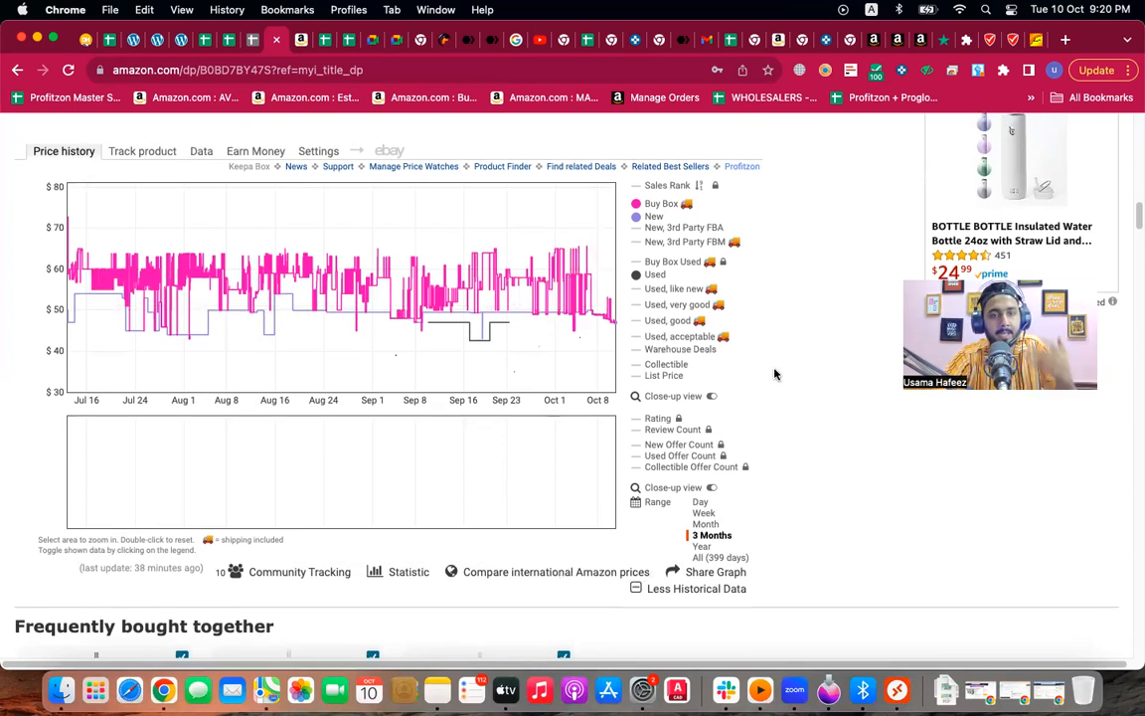
{"action": "scroll", "coordinate": [778, 374], "scroll_direction": "up", "scroll_amount": 3}
{"action": "scroll", "coordinate": [775, 376], "scroll_direction": "up", "scroll_amount": 2}
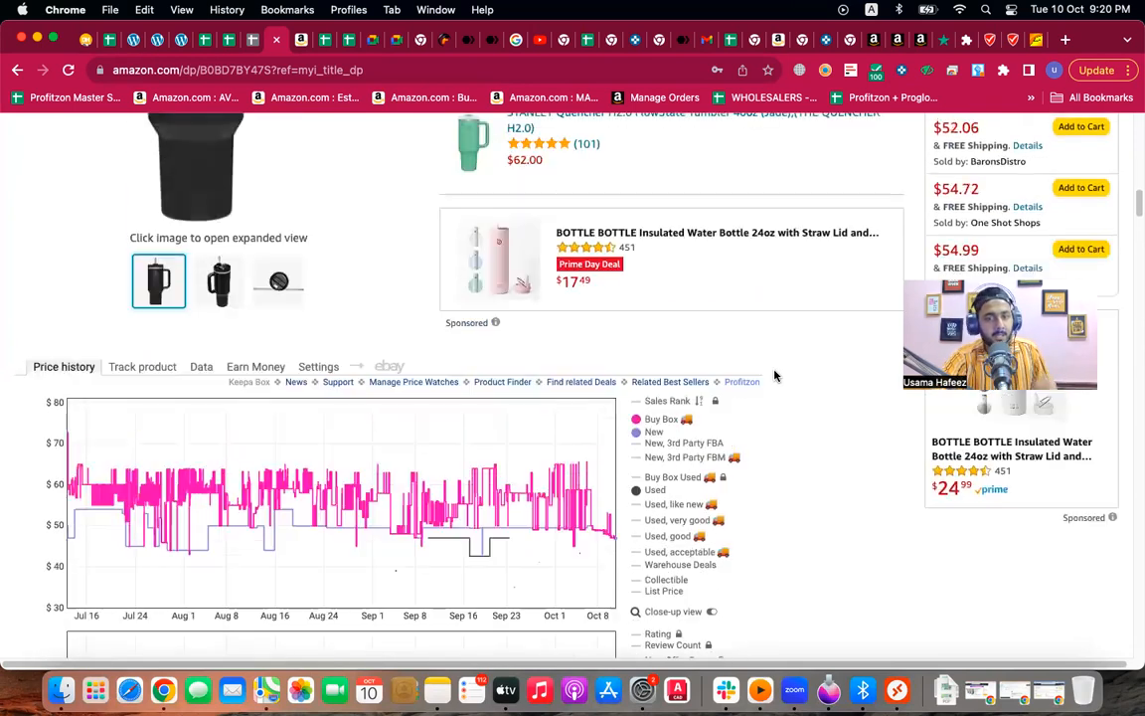
{"action": "scroll", "coordinate": [775, 379], "scroll_direction": "up", "scroll_amount": 3}
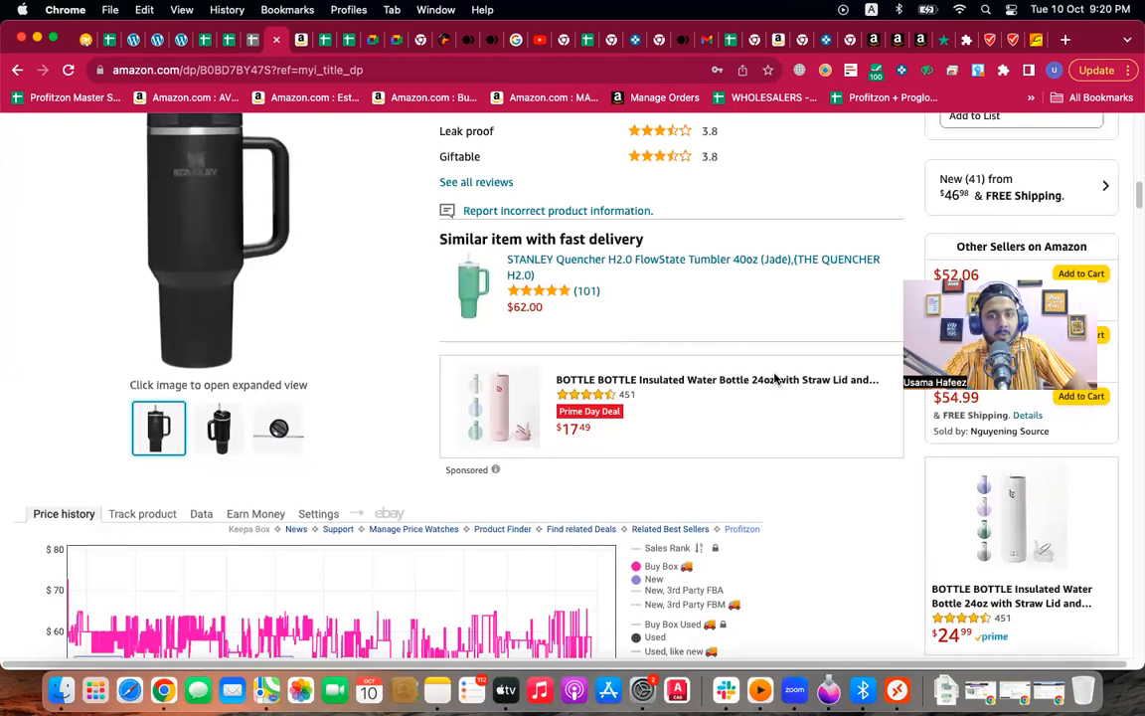
{"action": "scroll", "coordinate": [775, 378], "scroll_direction": "up", "scroll_amount": 7}
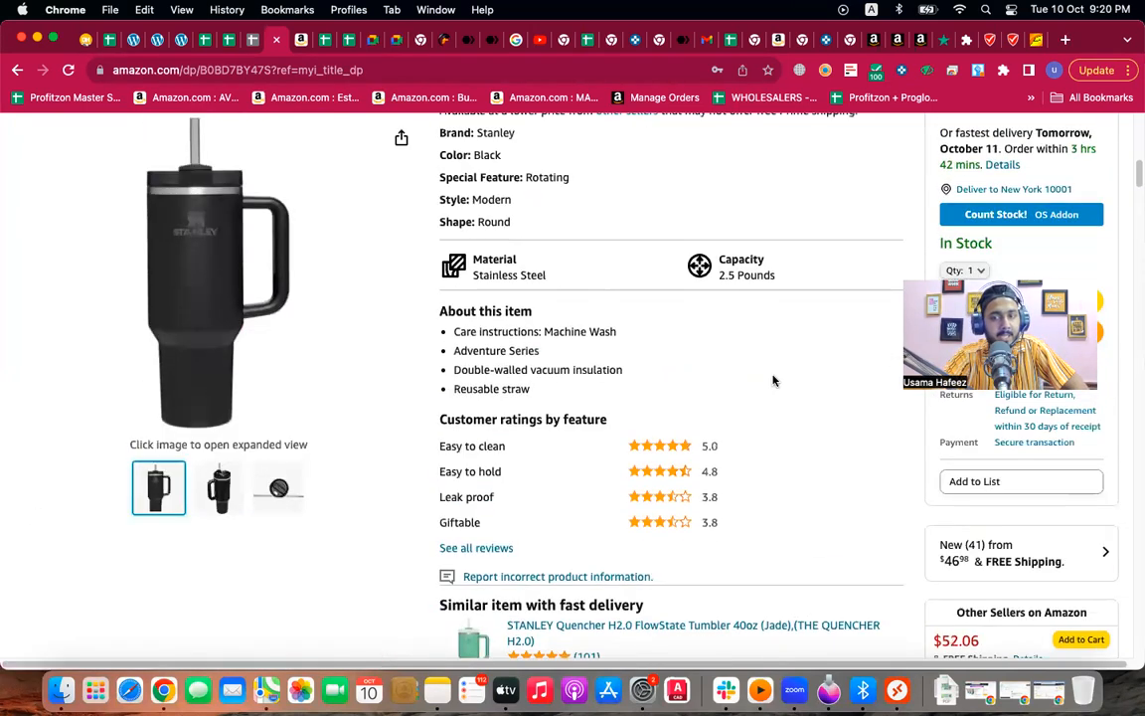
{"action": "scroll", "coordinate": [774, 381], "scroll_direction": "up", "scroll_amount": 6}
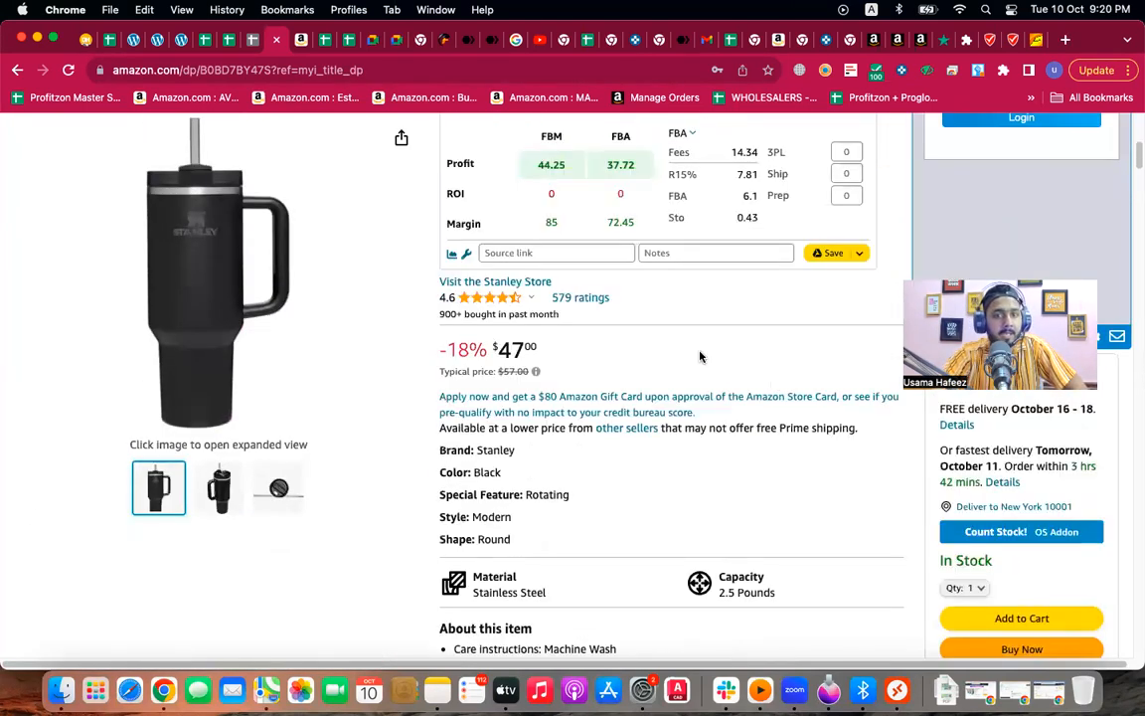
Step: Bring the 3-month Keepa chart into view, showing the Buy Box swinging between $45 and $65
{"action": "scroll", "coordinate": [699, 356], "scroll_direction": "up", "scroll_amount": 1}
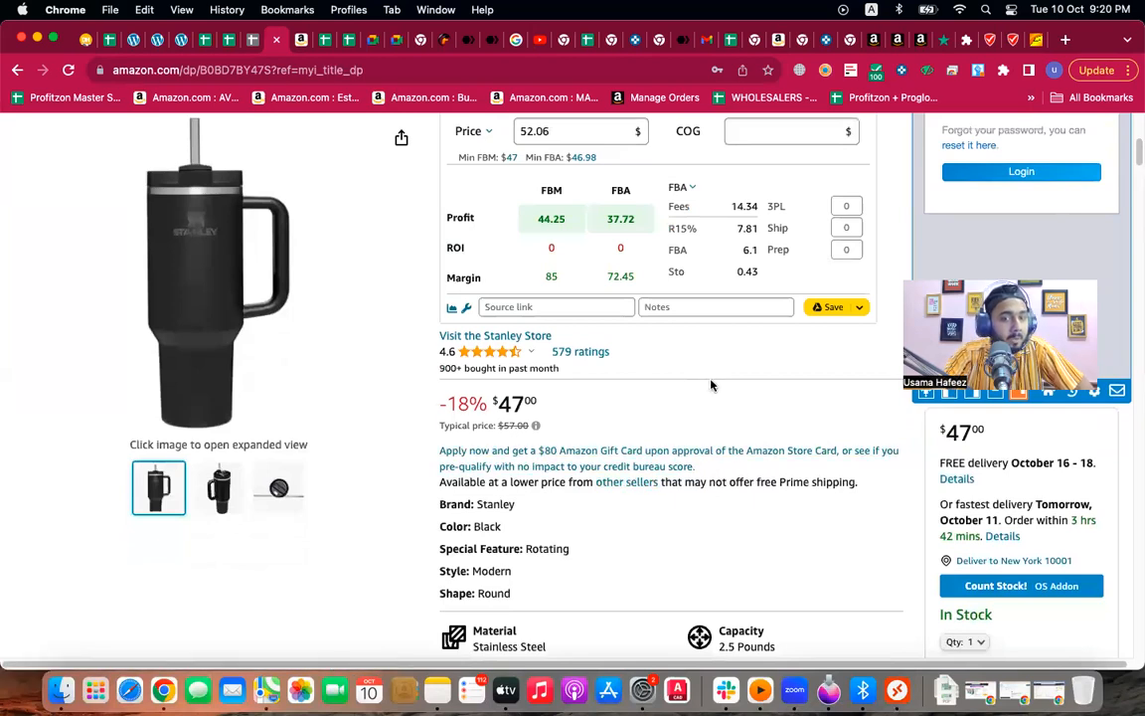
{"action": "scroll", "coordinate": [684, 368], "scroll_direction": "up", "scroll_amount": 1}
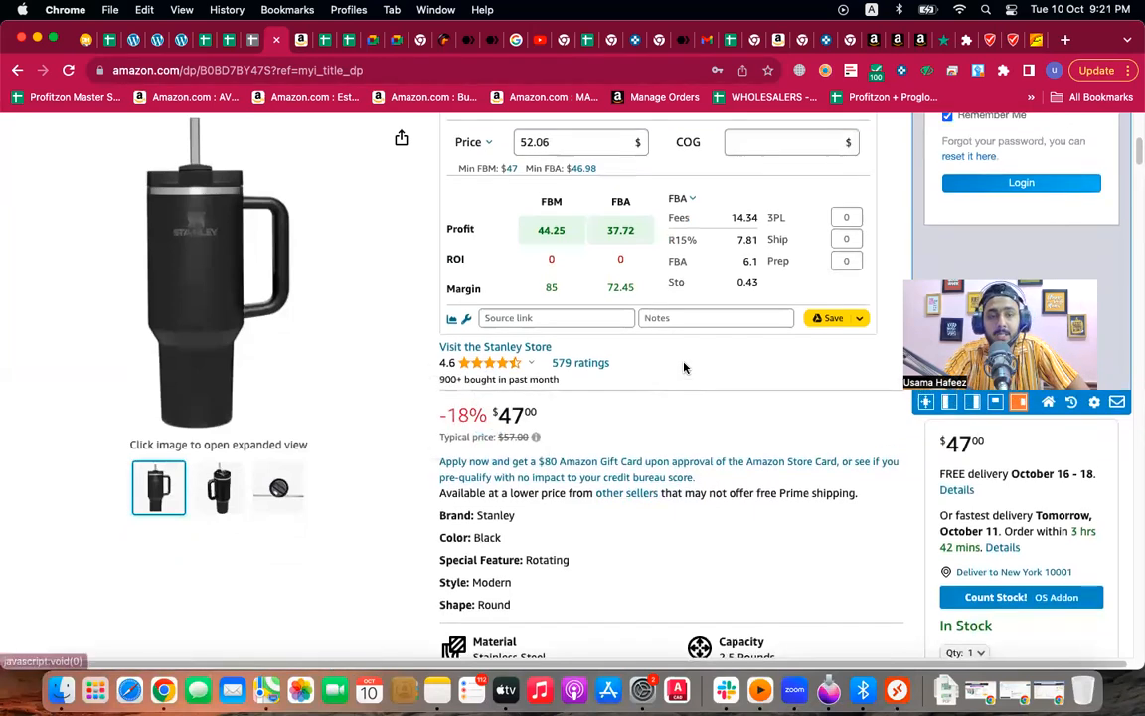
{"action": "scroll", "coordinate": [684, 367], "scroll_direction": "up", "scroll_amount": 2}
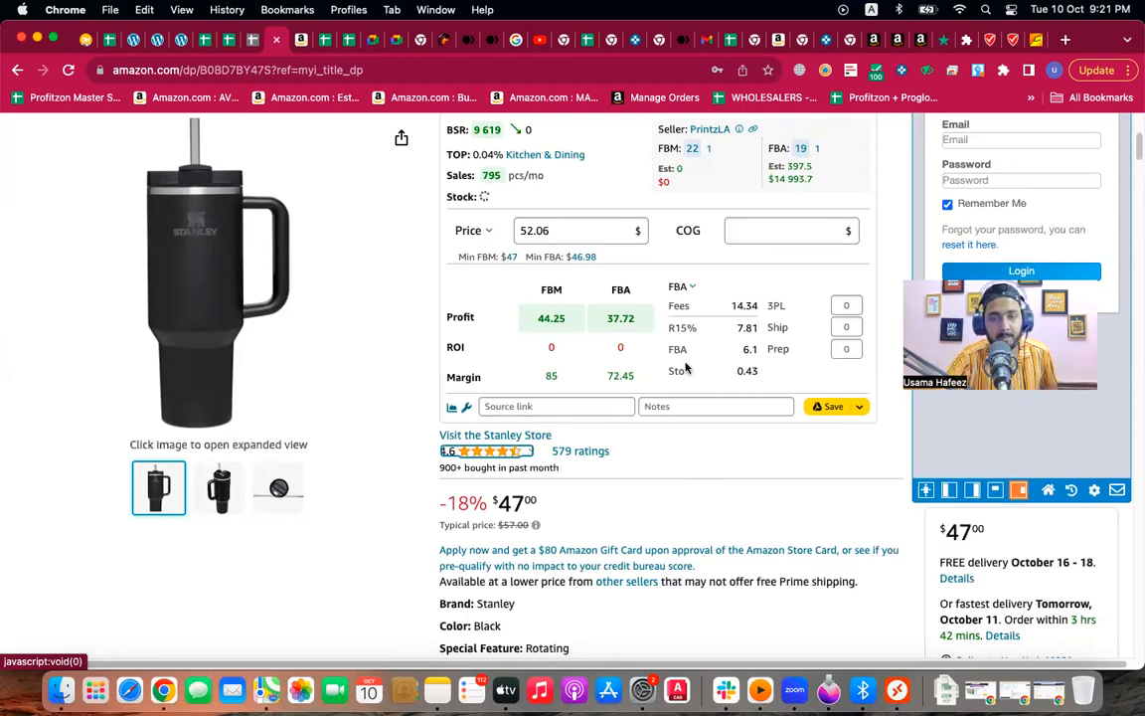
{"action": "scroll", "coordinate": [685, 368], "scroll_direction": "up", "scroll_amount": 1}
{"action": "scroll", "coordinate": [685, 373], "scroll_direction": "down", "scroll_amount": 10}
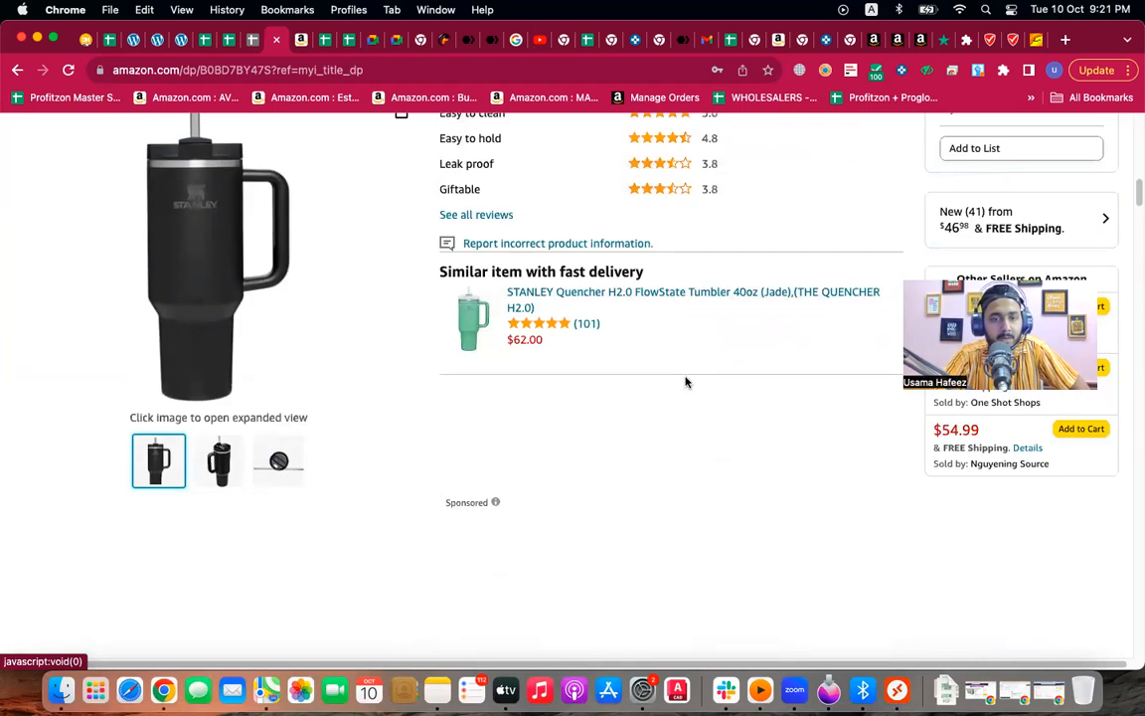
{"action": "scroll", "coordinate": [656, 388], "scroll_direction": "down", "scroll_amount": 5}
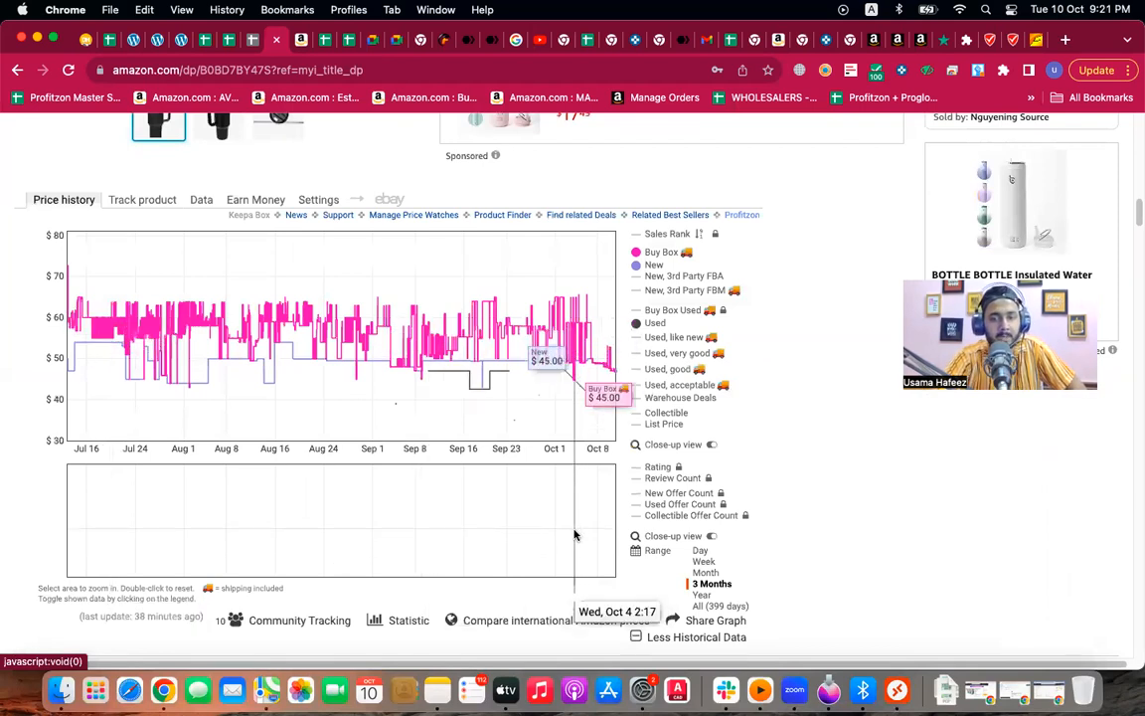
Step: Return to the top of the Stanley listing and reload it to refresh SellerAmp's profit figures
{"action": "scroll", "coordinate": [559, 536], "scroll_direction": "down", "scroll_amount": 1}
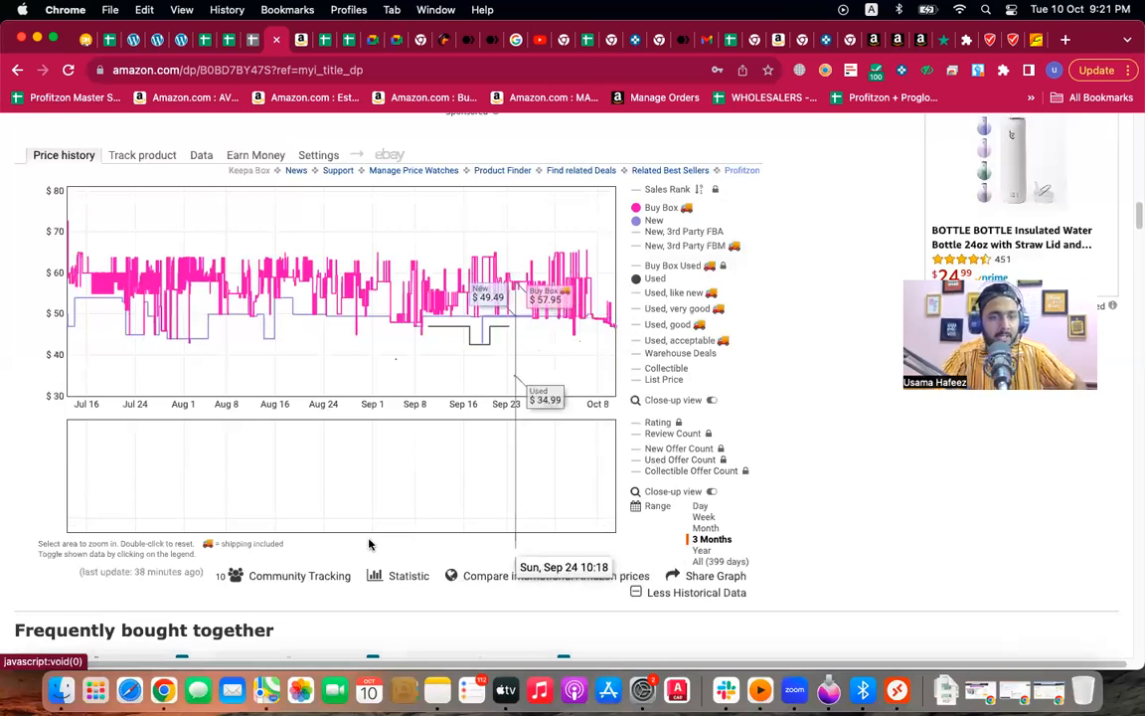
{"action": "scroll", "coordinate": [359, 545], "scroll_direction": "down", "scroll_amount": 1}
{"action": "scroll", "coordinate": [498, 512], "scroll_direction": "up", "scroll_amount": 10}
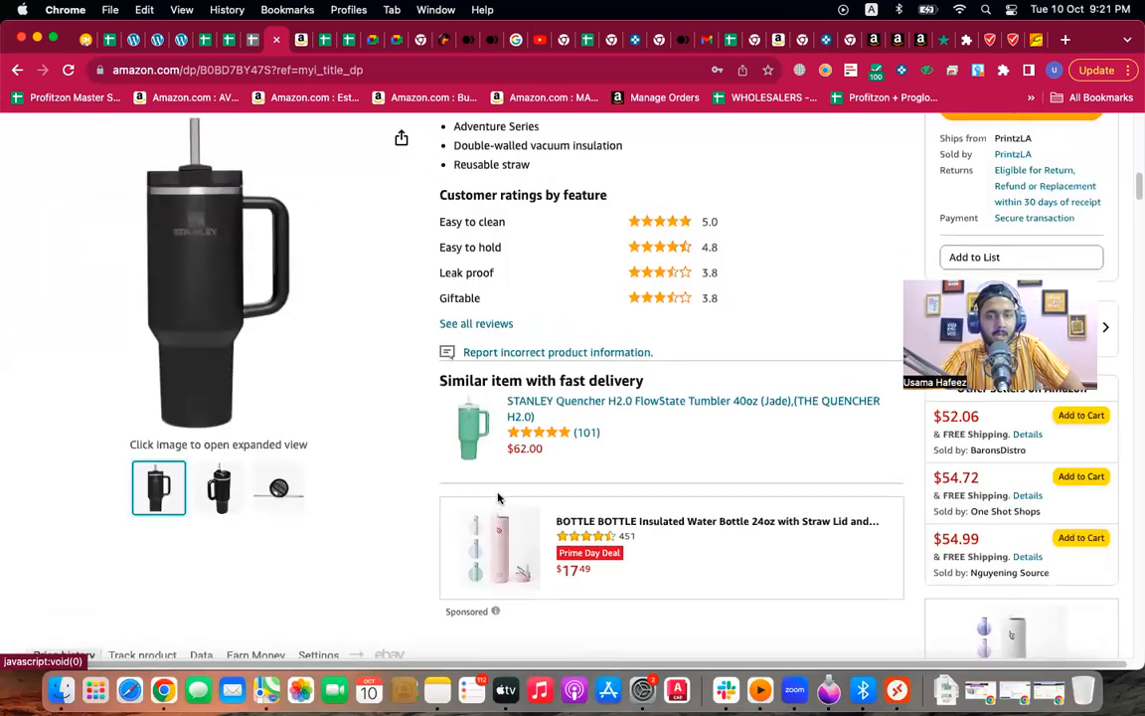
{"action": "scroll", "coordinate": [573, 441], "scroll_direction": "up", "scroll_amount": 5}
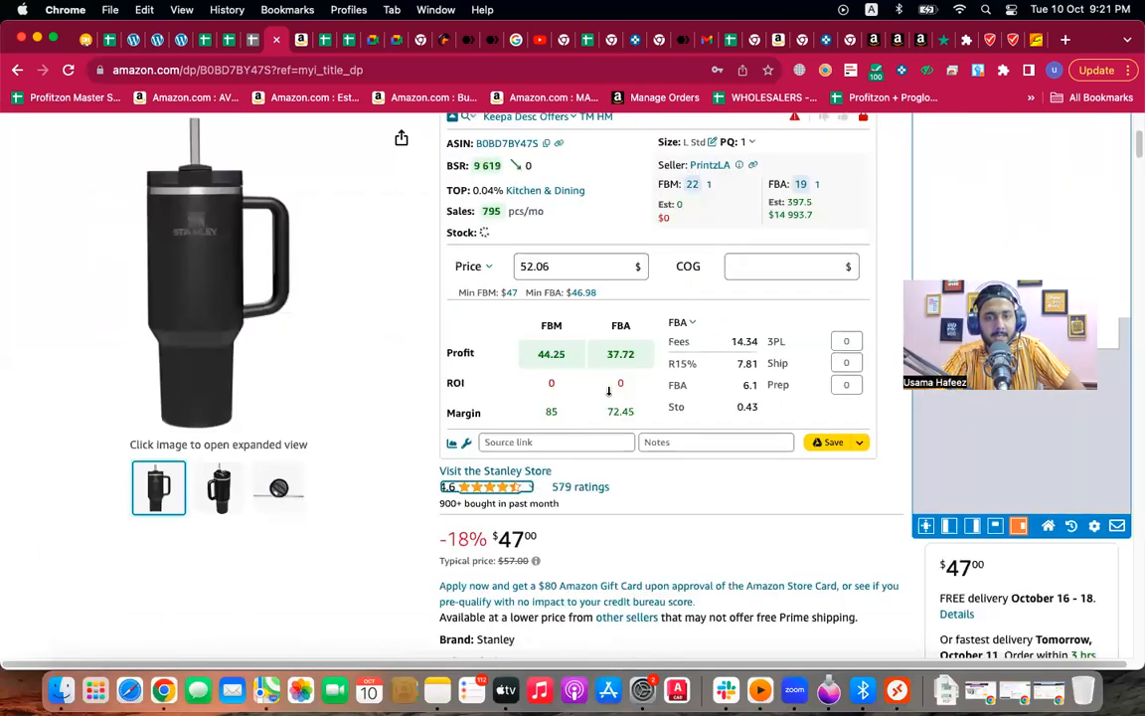
{"action": "scroll", "coordinate": [583, 448], "scroll_direction": "up", "scroll_amount": 4}
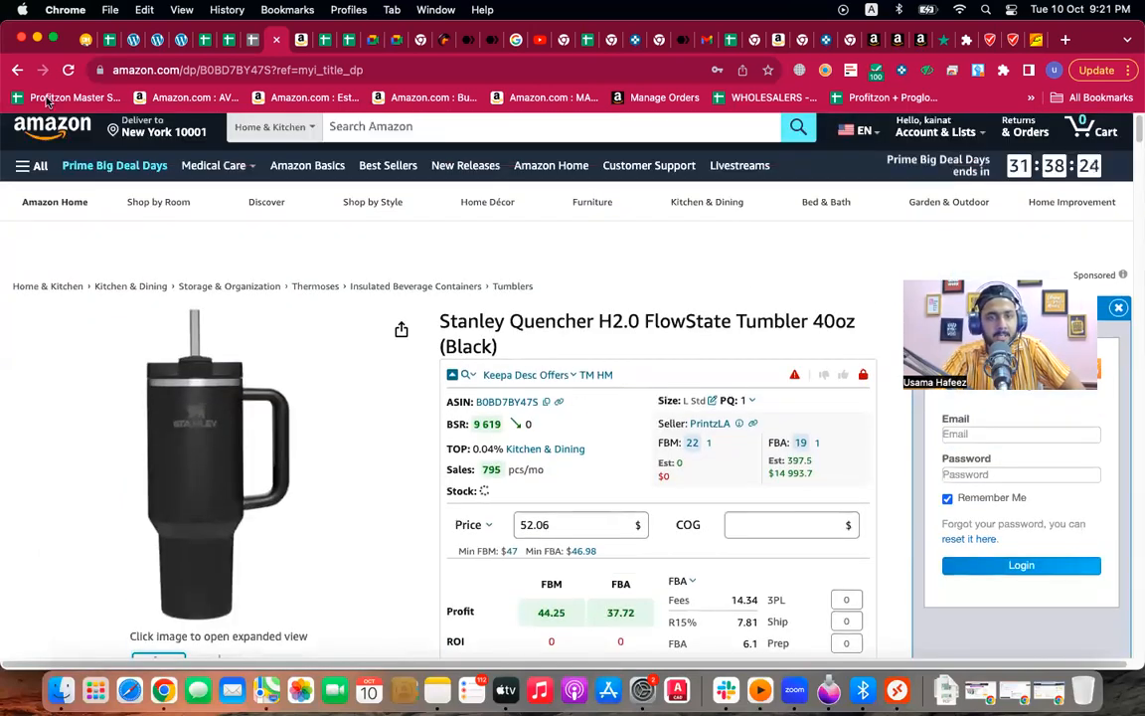
{"action": "left_click", "coordinate": [68, 71]}
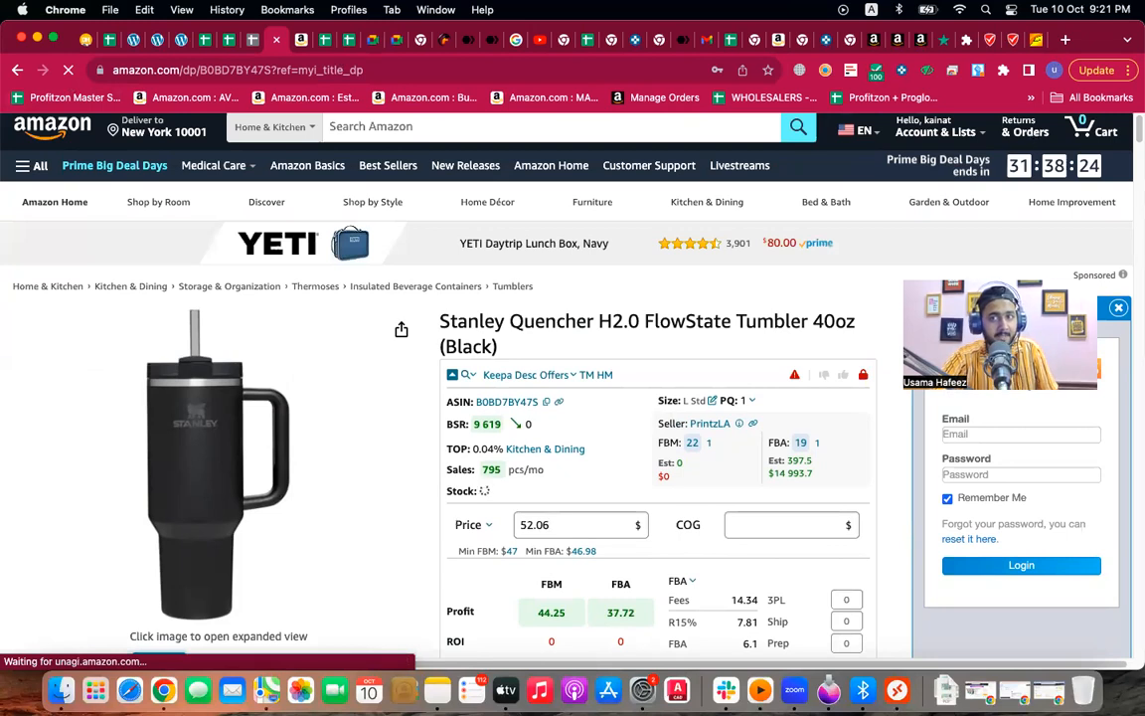
Step: Switch to another Chrome profile and view the Swig Life 22oz Travel Mug listing
{"action": "left_click", "coordinate": [1053, 70]}
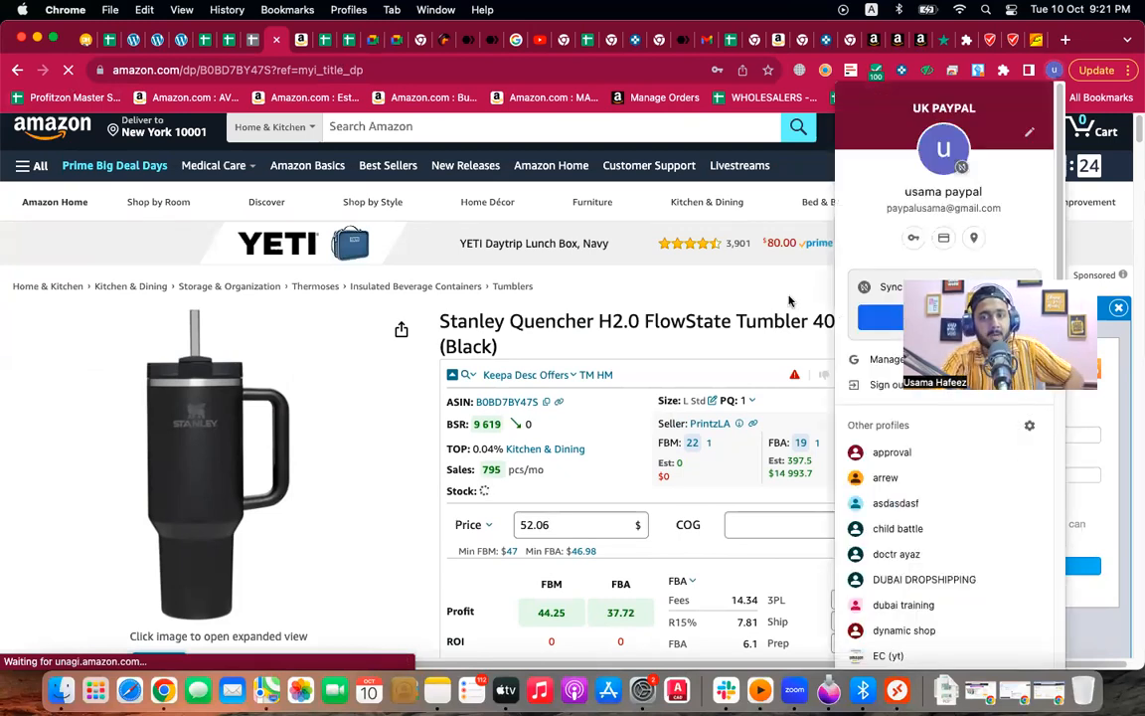
{"action": "scroll", "coordinate": [937, 431], "scroll_direction": "down", "scroll_amount": 10}
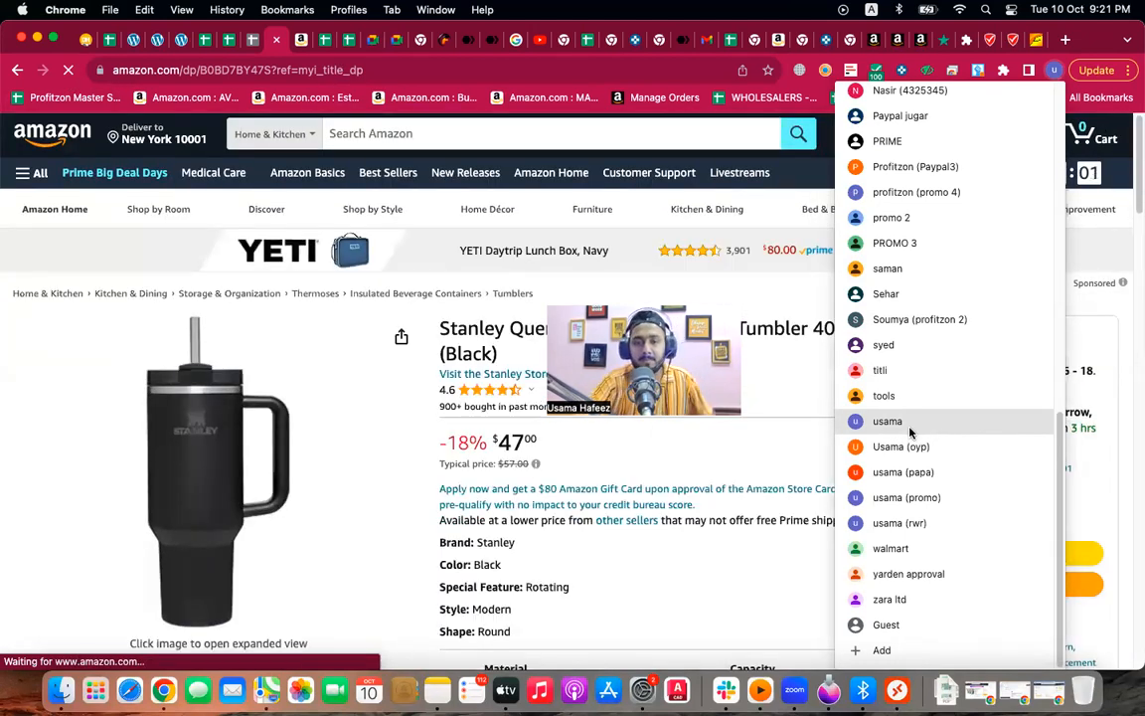
{"action": "left_click", "coordinate": [920, 193]}
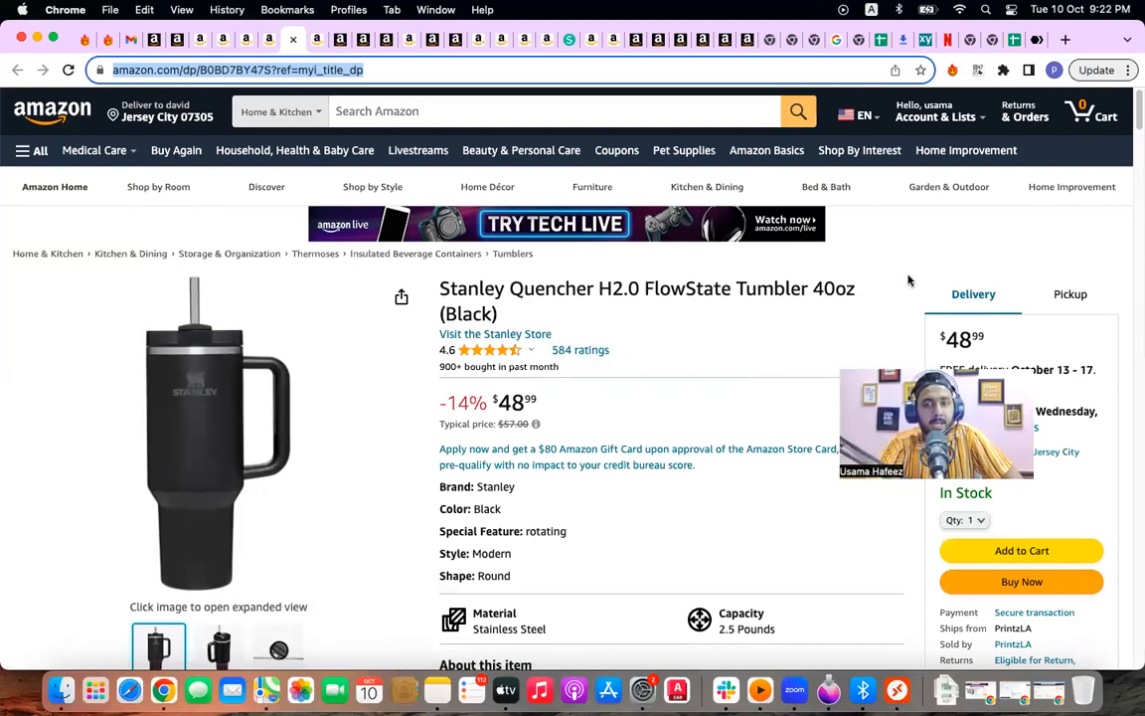
{"action": "left_click", "coordinate": [316, 40]}
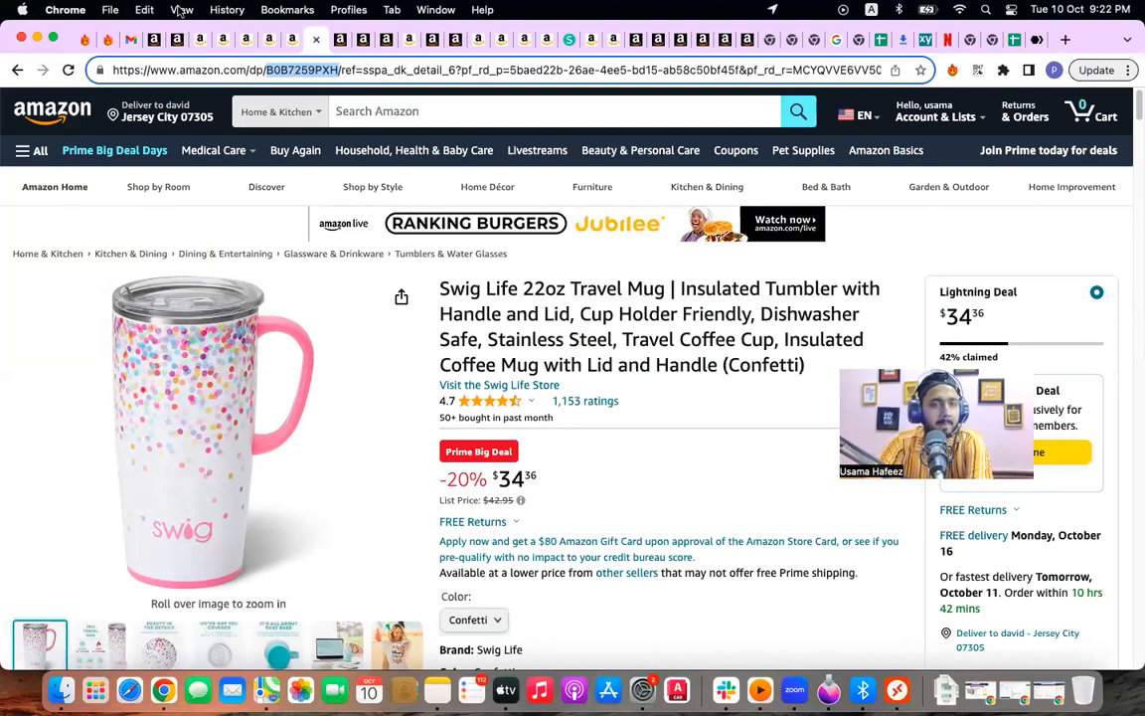
Step: Search the Seller Central Add Products catalog for ASIN B0B7259PXH
{"action": "left_click", "coordinate": [161, 40]}
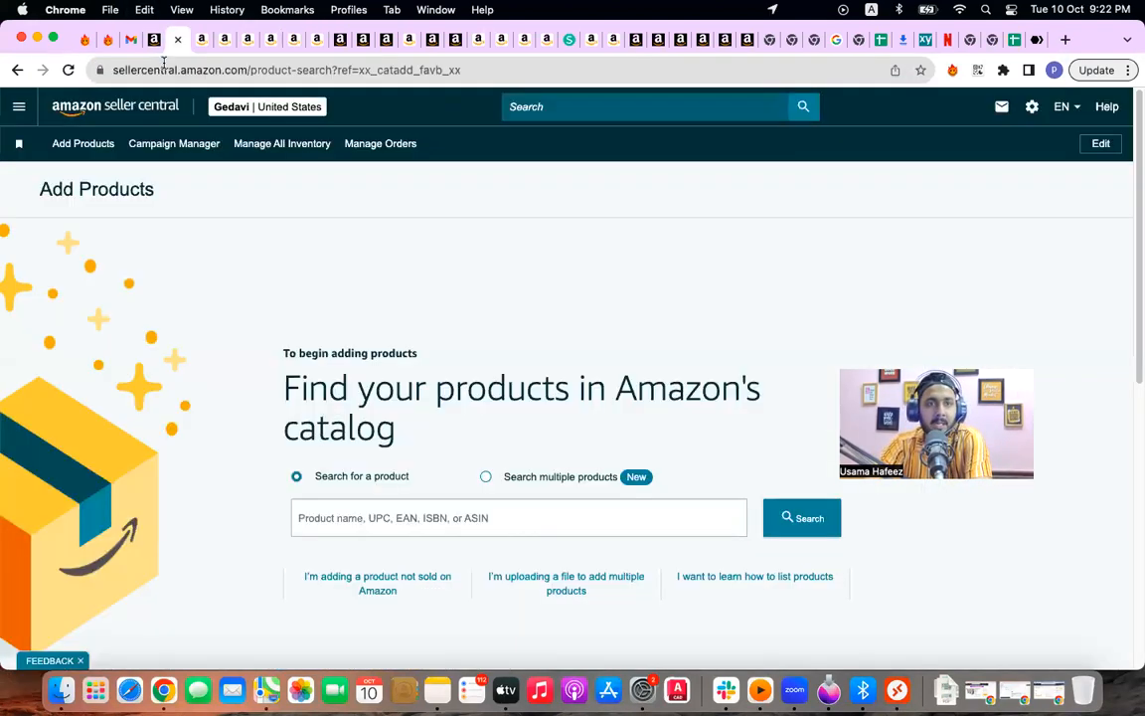
{"action": "left_click", "coordinate": [342, 514]}
{"action": "type", "text": "B0B7259PXH"}
{"action": "key", "text": "Return"}
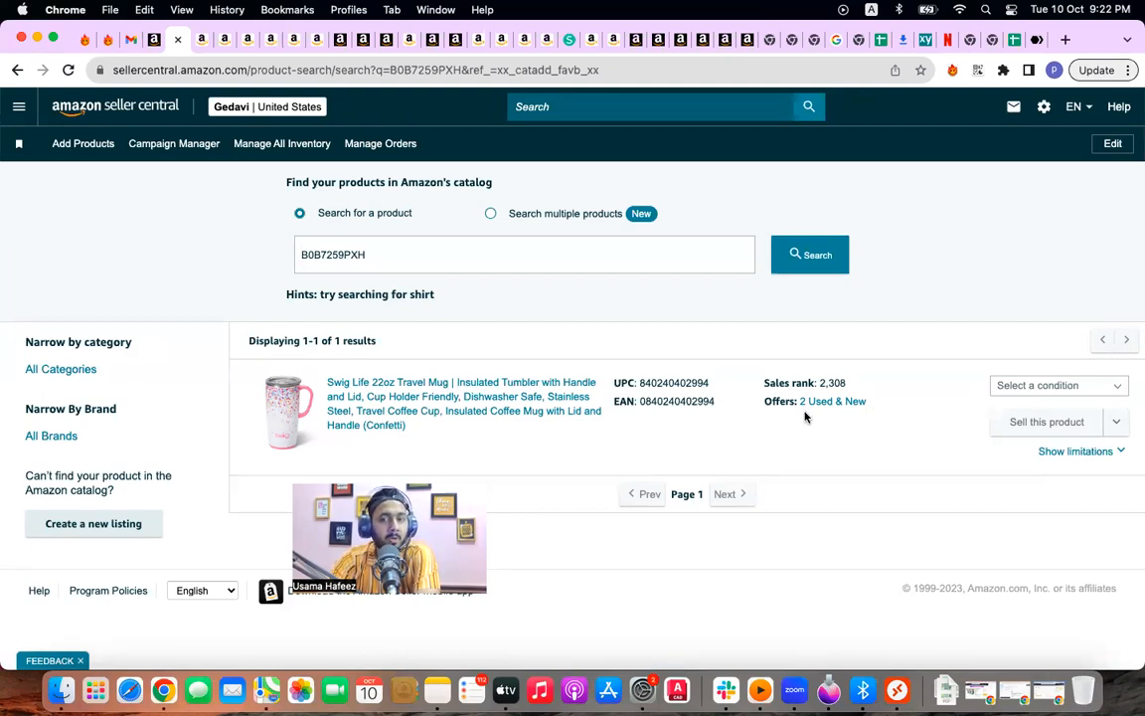
Step: Choose New as the item condition for the Swig Life travel mug
{"action": "left_click", "coordinate": [1081, 388]}
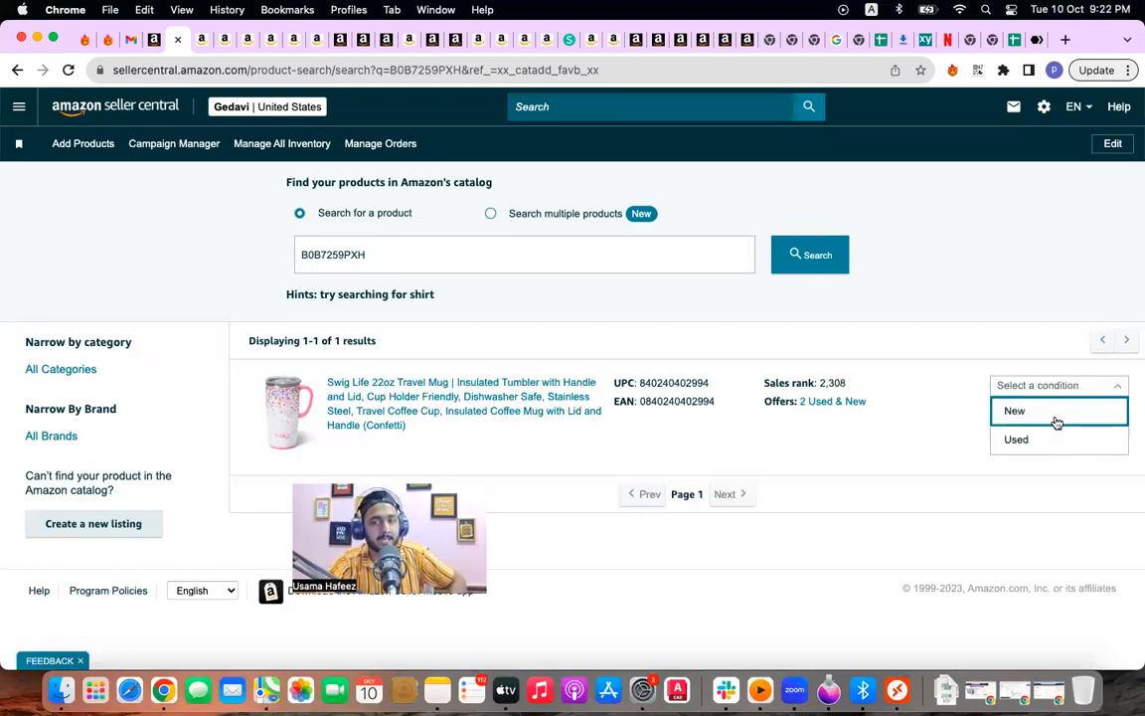
{"action": "left_click", "coordinate": [1054, 410]}
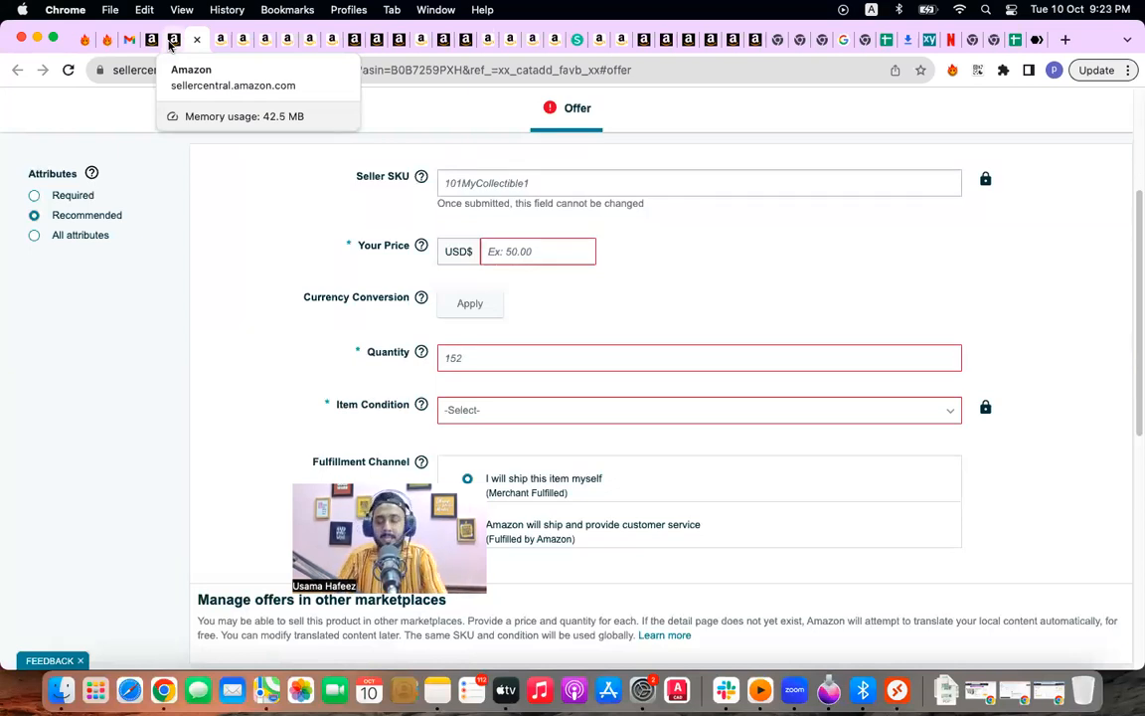
Step: Scroll through the Swig Life mug details, then select the Stanley Quencher ASIN B0BD7BY47S
{"action": "left_click", "coordinate": [328, 40]}
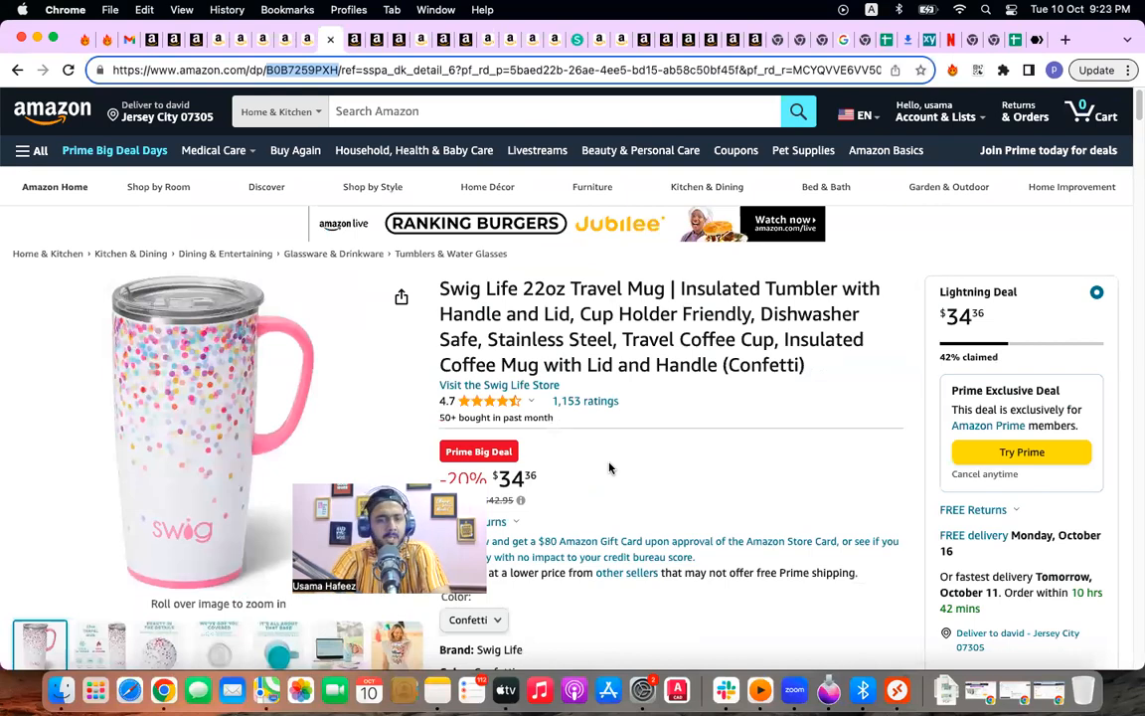
{"action": "scroll", "coordinate": [623, 466], "scroll_direction": "down", "scroll_amount": 3}
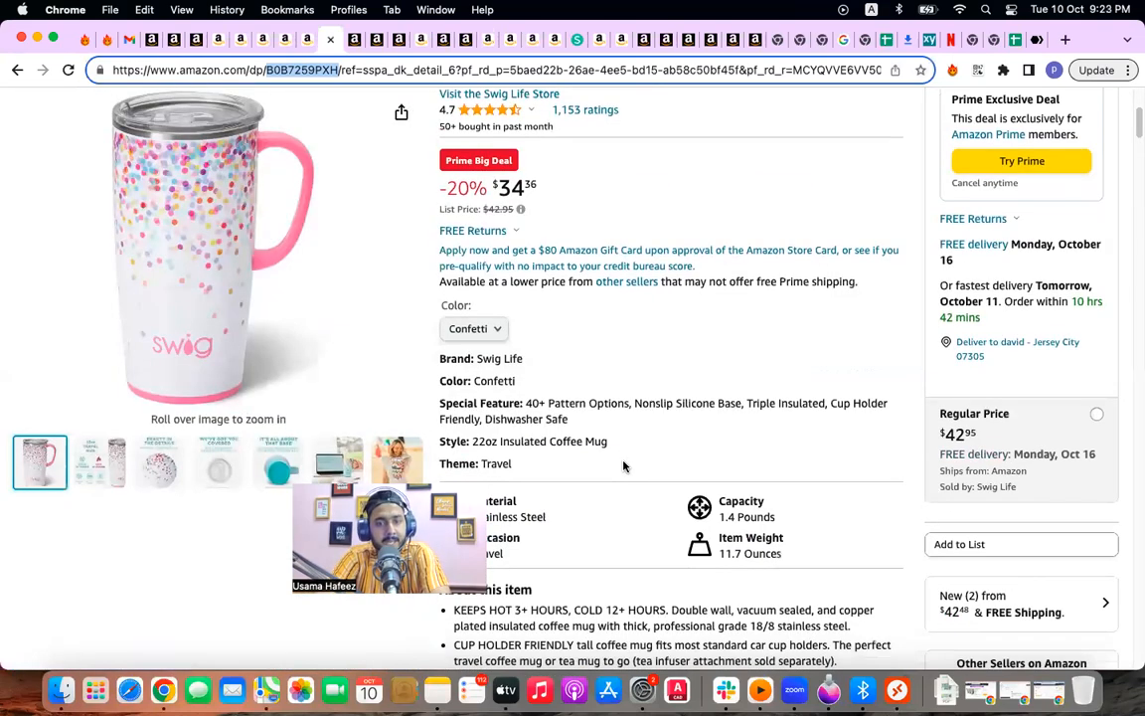
{"action": "scroll", "coordinate": [621, 465], "scroll_direction": "down", "scroll_amount": 5}
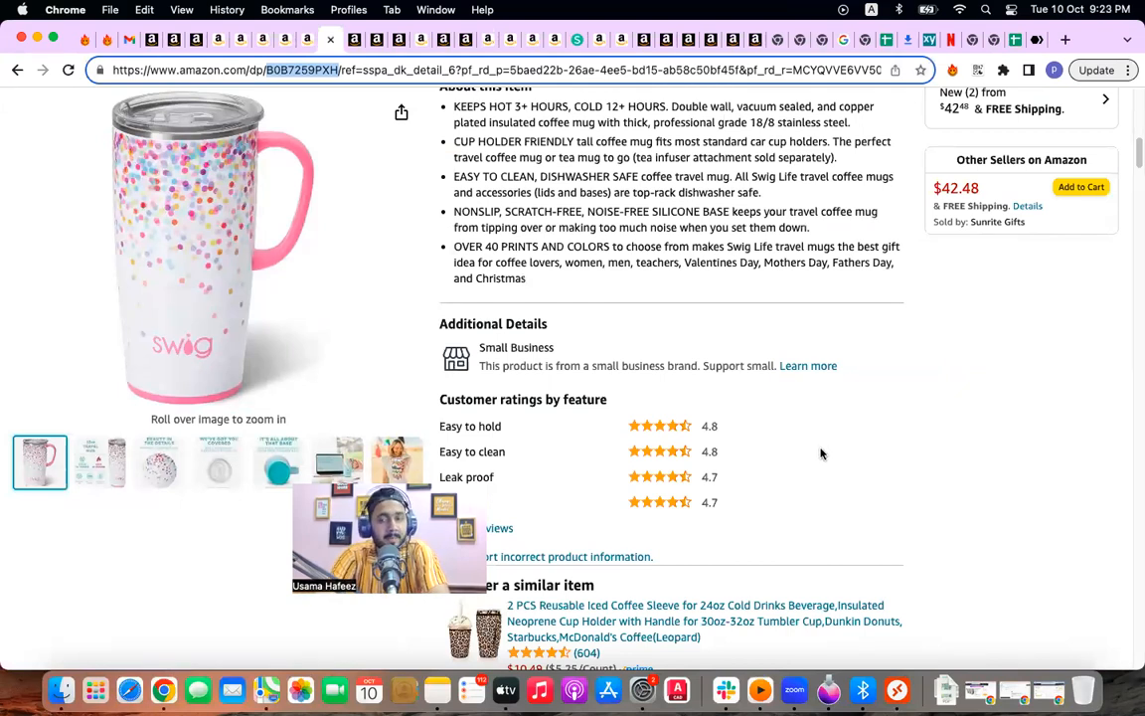
{"action": "scroll", "coordinate": [820, 449], "scroll_direction": "up", "scroll_amount": 3}
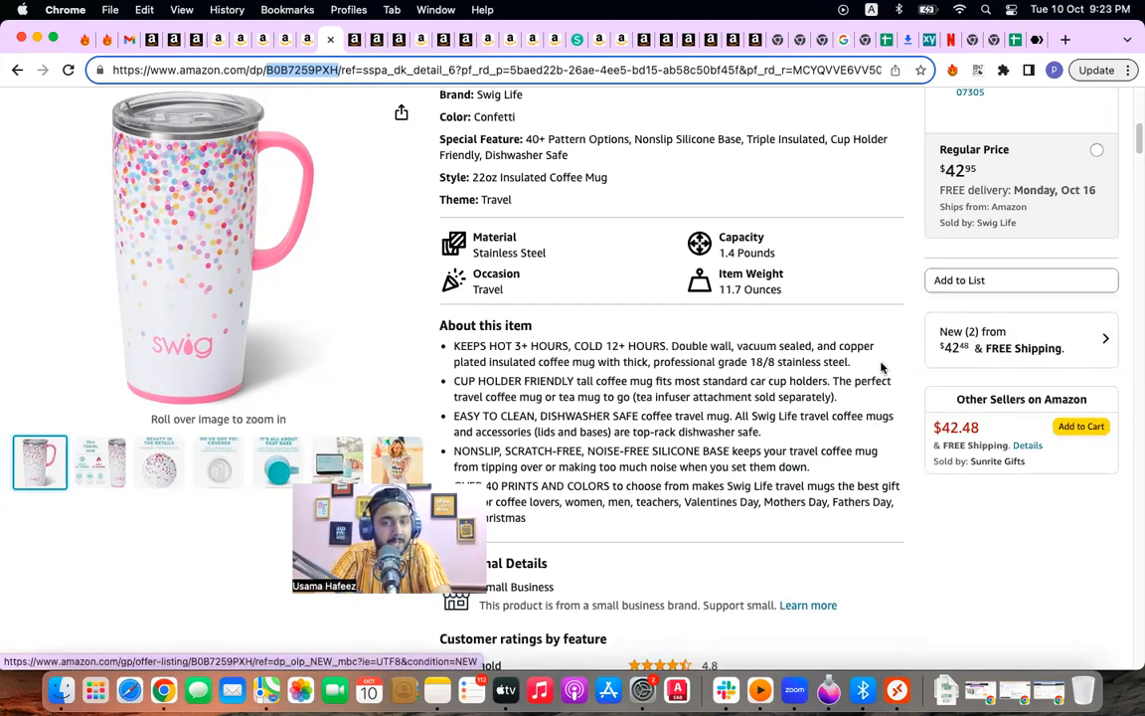
{"action": "scroll", "coordinate": [881, 366], "scroll_direction": "down", "scroll_amount": 2}
{"action": "scroll", "coordinate": [881, 366], "scroll_direction": "up", "scroll_amount": 10}
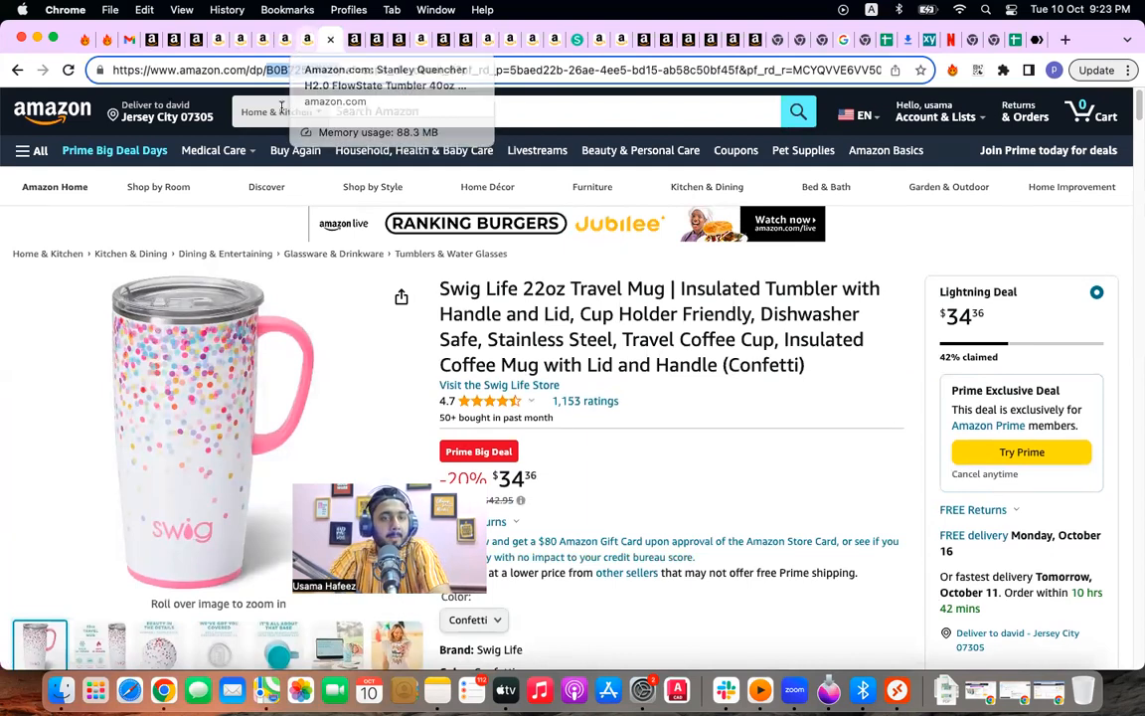
{"action": "left_click", "coordinate": [304, 40]}
{"action": "double_click", "coordinate": [237, 70]}
{"action": "key", "text": "super+c"}
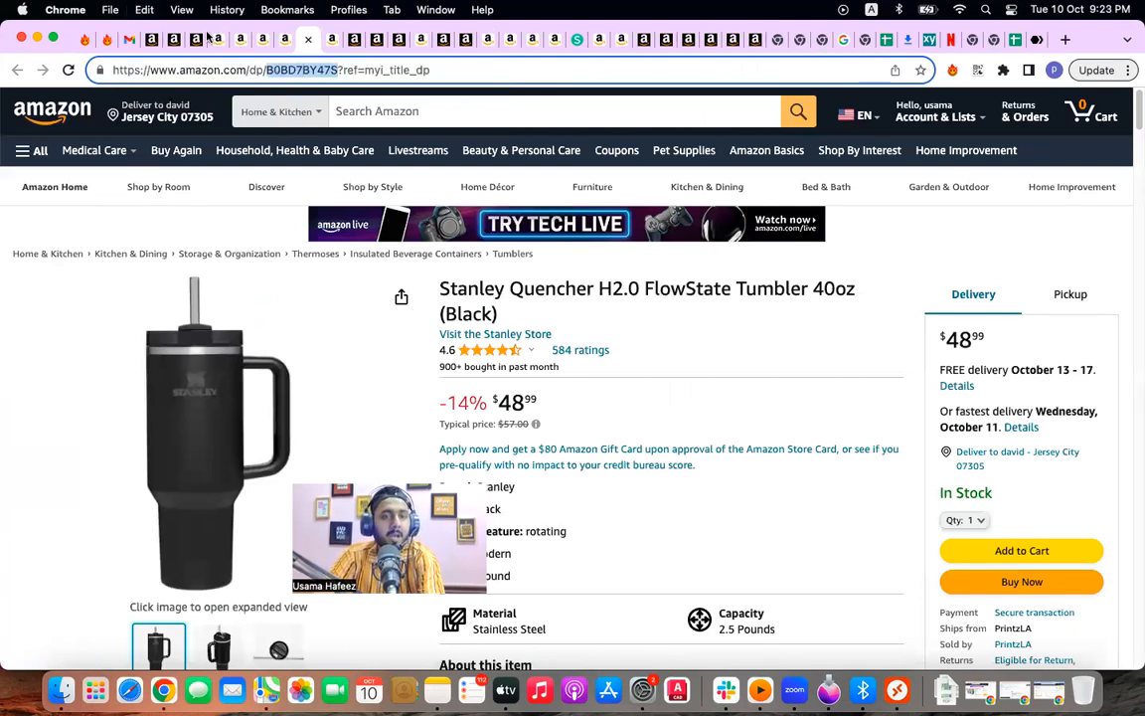
Step: Look over the Swig mug offer form again
{"action": "left_click", "coordinate": [197, 40]}
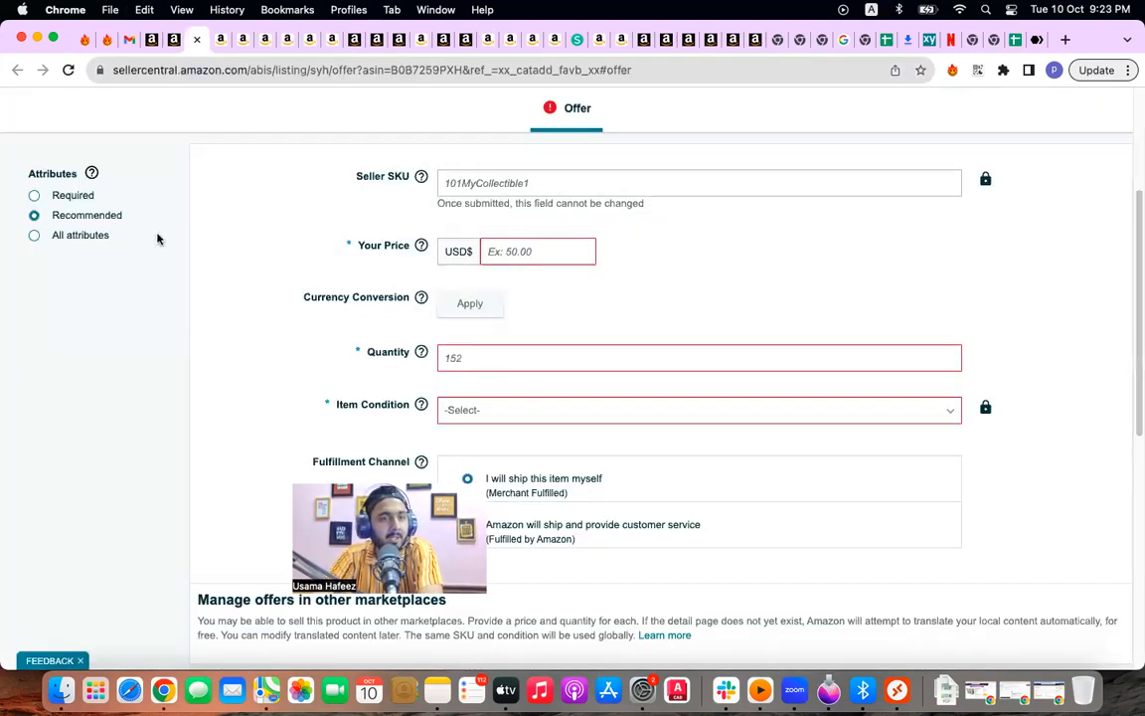
{"action": "scroll", "coordinate": [219, 298], "scroll_direction": "down", "scroll_amount": 5}
{"action": "scroll", "coordinate": [196, 330], "scroll_direction": "up", "scroll_amount": 10}
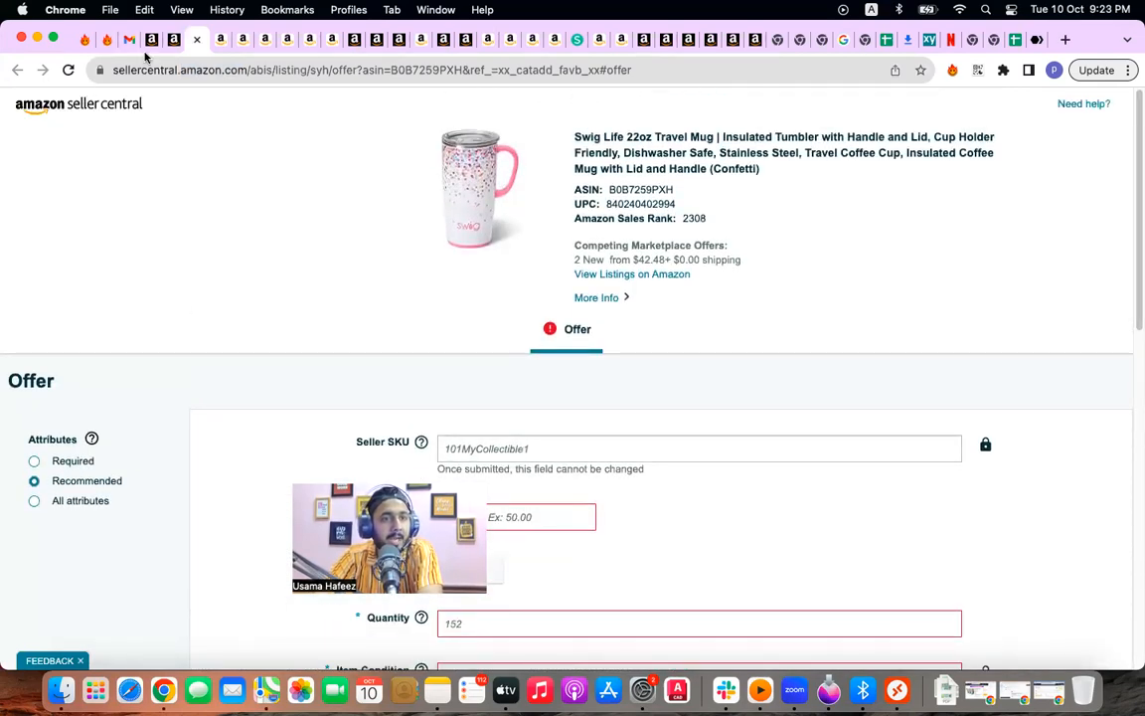
Step: Search the catalog for B0BD7BY47S and show the limitations requiring brand approval
{"action": "left_click", "coordinate": [173, 42]}
{"action": "double_click", "coordinate": [388, 251]}
{"action": "key", "text": "super+v"}
{"action": "left_click", "coordinate": [800, 254]}
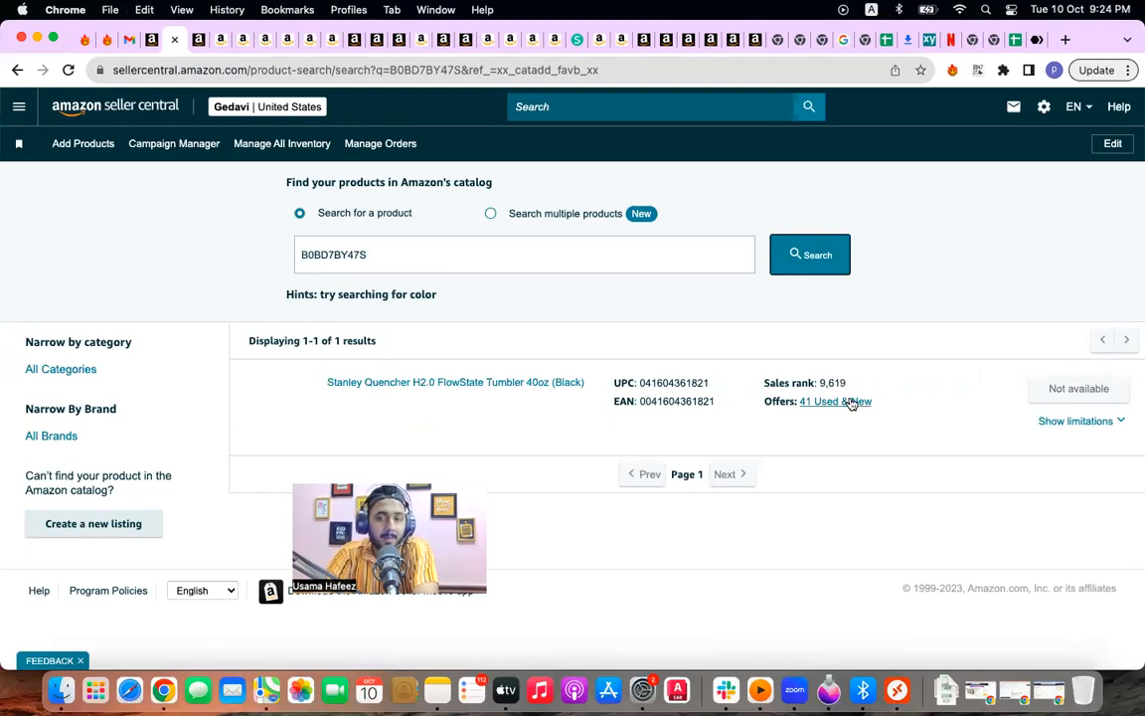
{"action": "left_click", "coordinate": [1083, 422]}
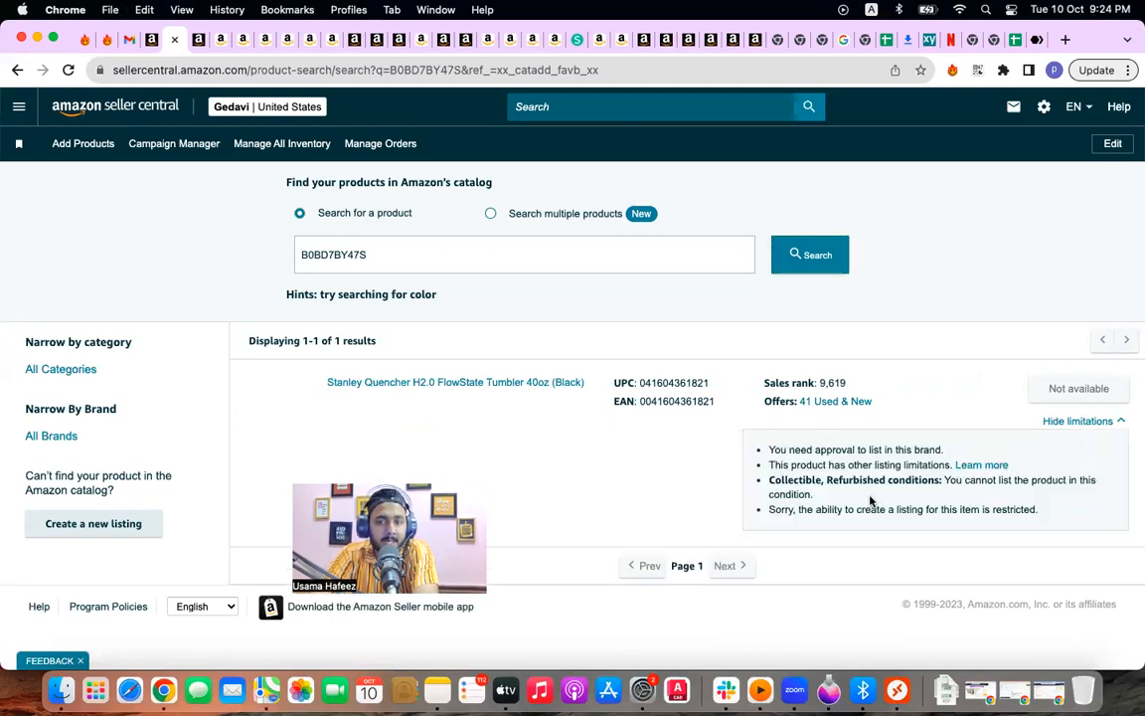
{"action": "left_click", "coordinate": [378, 41]}
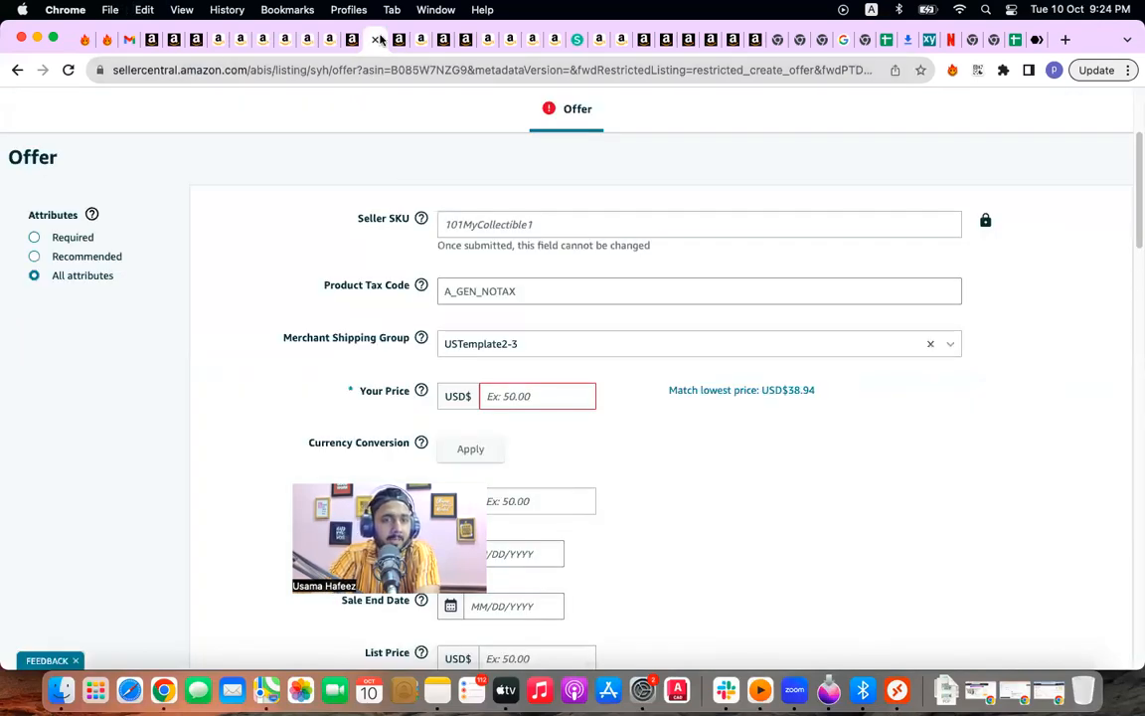
Step: Move through the offer form and Fix Your Products tabs to the STANLEY search results
{"action": "left_click", "coordinate": [398, 40]}
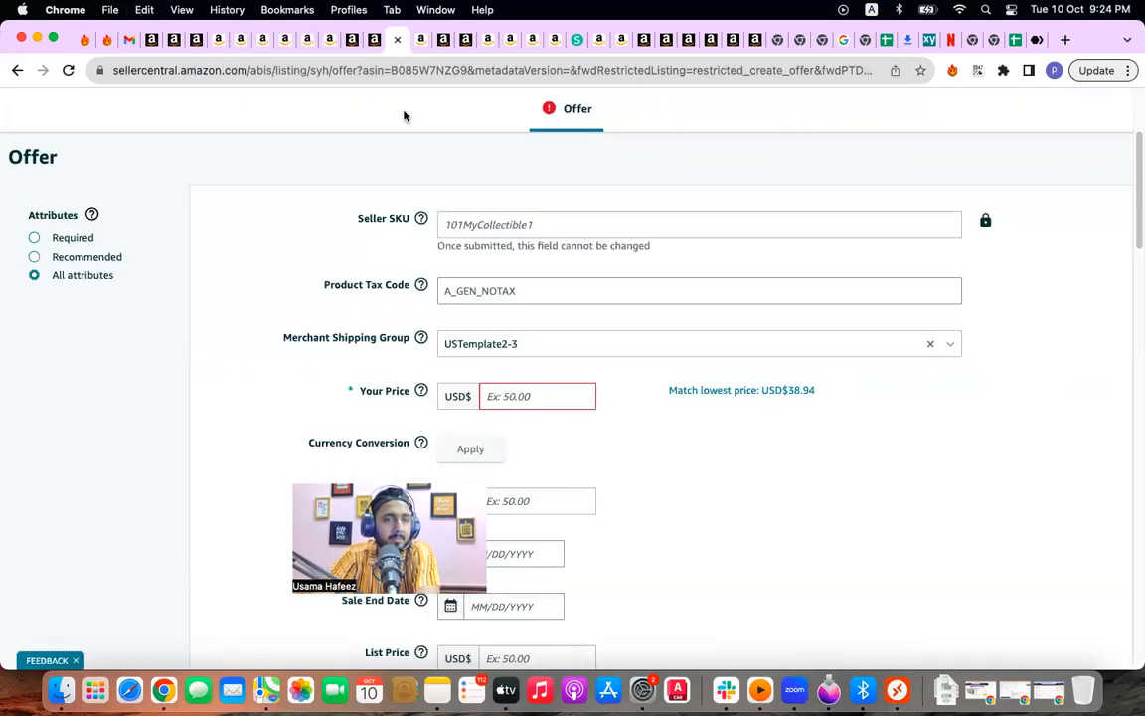
{"action": "left_click", "coordinate": [351, 41]}
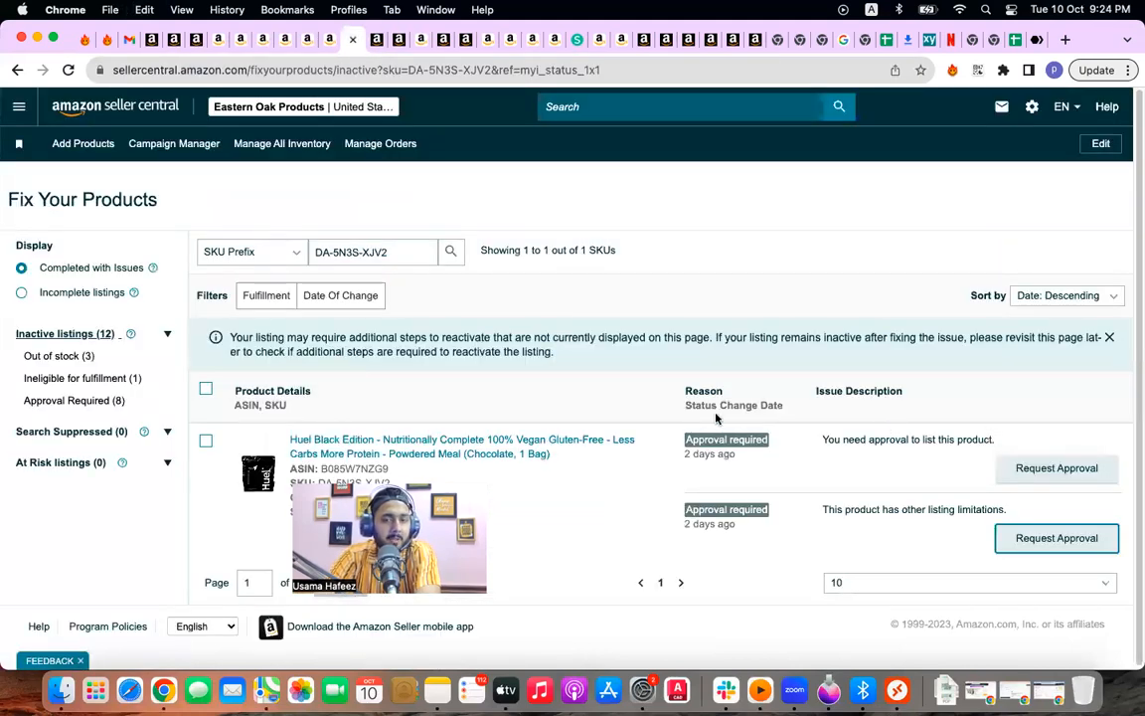
{"action": "left_click", "coordinate": [382, 39]}
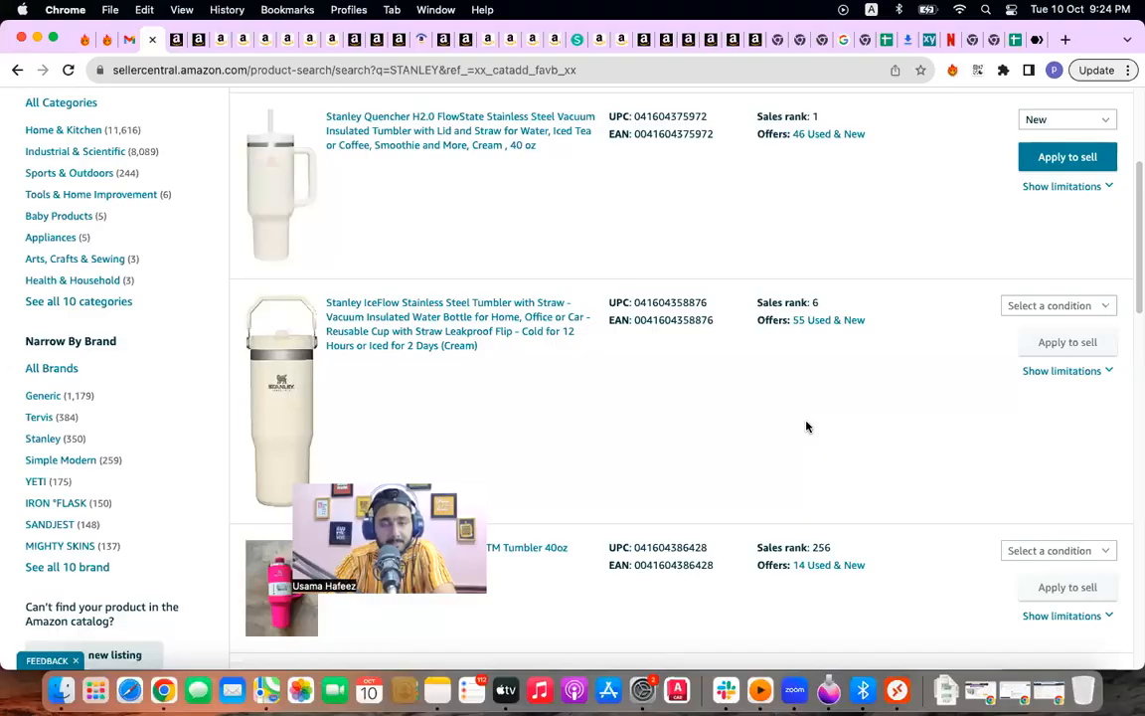
{"action": "scroll", "coordinate": [806, 426], "scroll_direction": "down", "scroll_amount": 5}
{"action": "scroll", "coordinate": [806, 426], "scroll_direction": "up", "scroll_amount": 8}
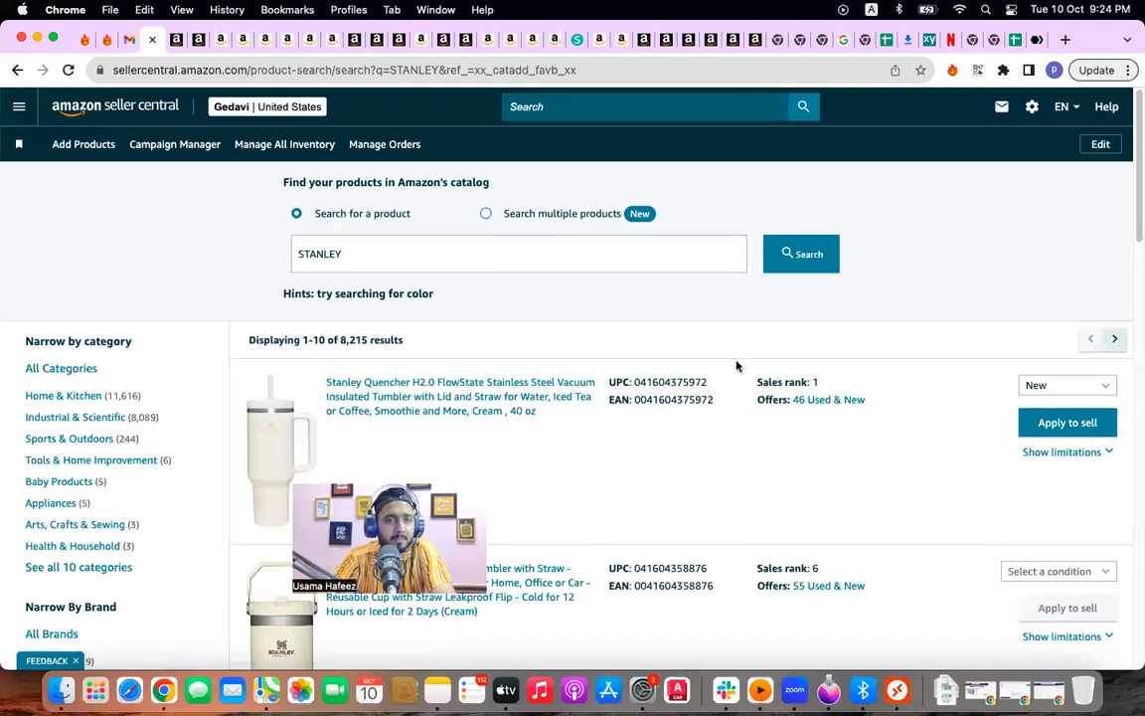
{"action": "left_click", "coordinate": [452, 263]}
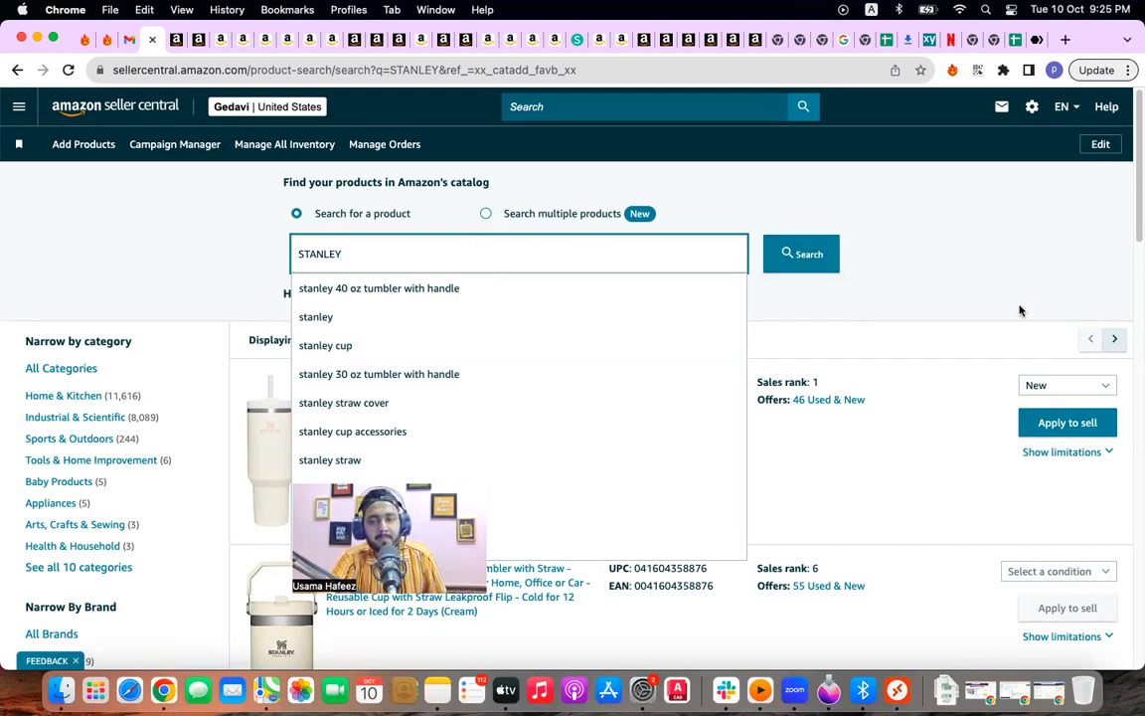
{"action": "left_click", "coordinate": [966, 368]}
{"action": "scroll", "coordinate": [918, 491], "scroll_direction": "down", "scroll_amount": 5}
{"action": "scroll", "coordinate": [917, 491], "scroll_direction": "down", "scroll_amount": 3}
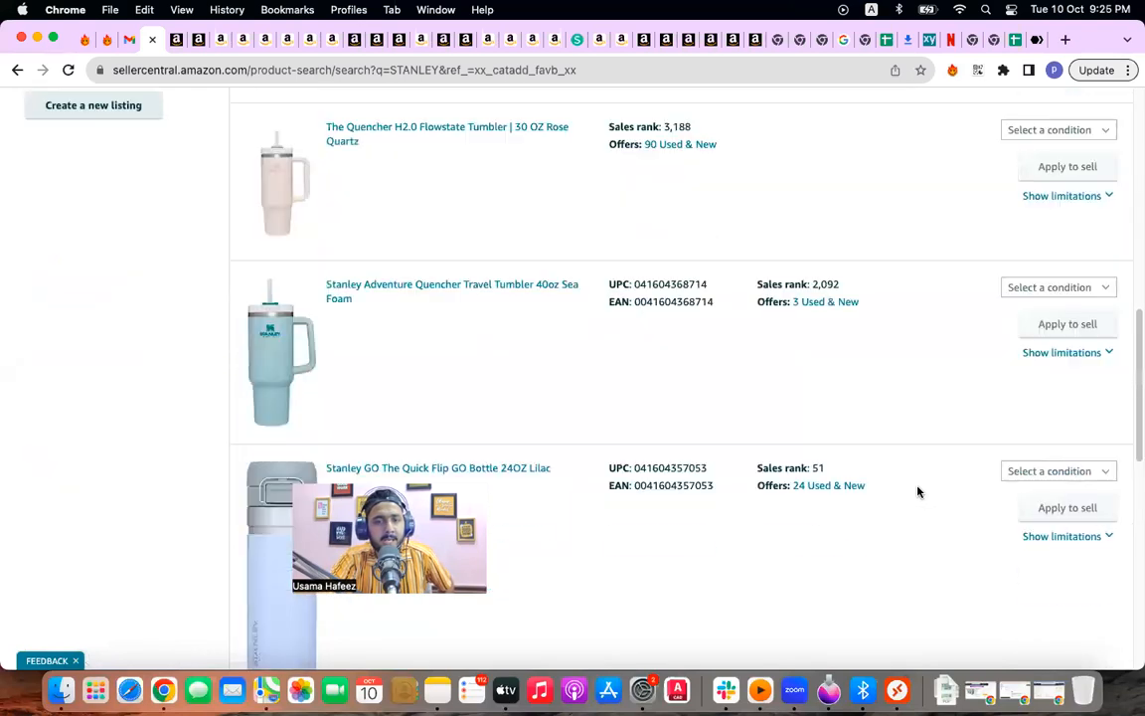
{"action": "scroll", "coordinate": [918, 491], "scroll_direction": "down", "scroll_amount": 7}
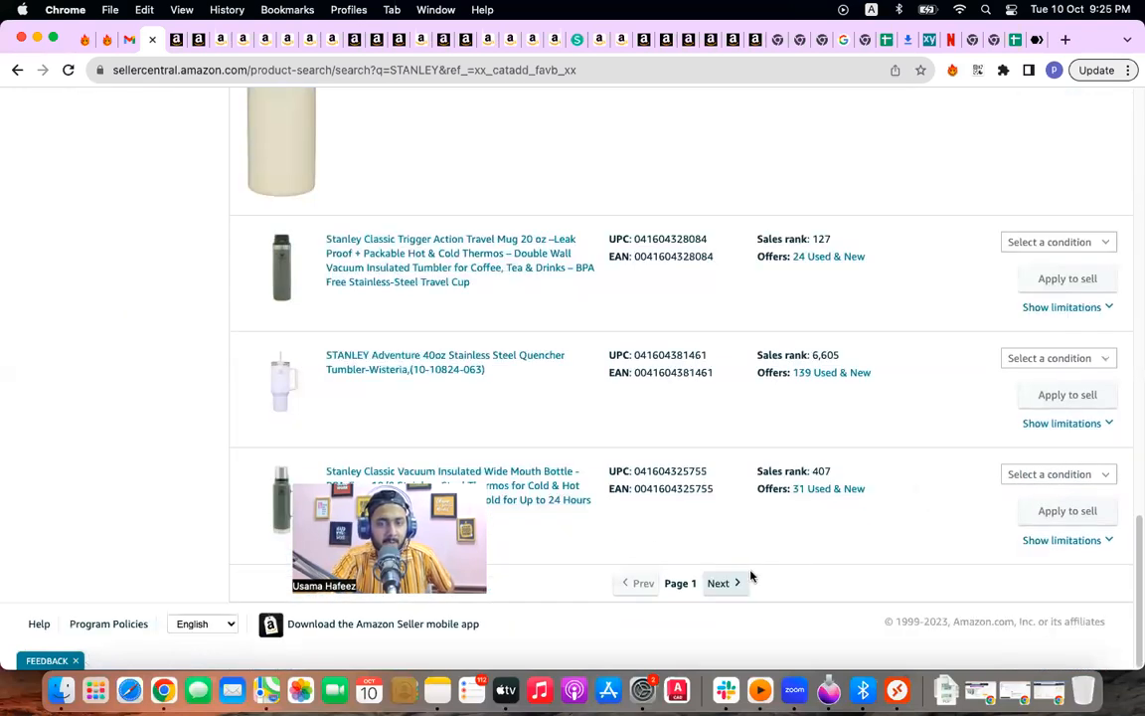
{"action": "left_click", "coordinate": [721, 583]}
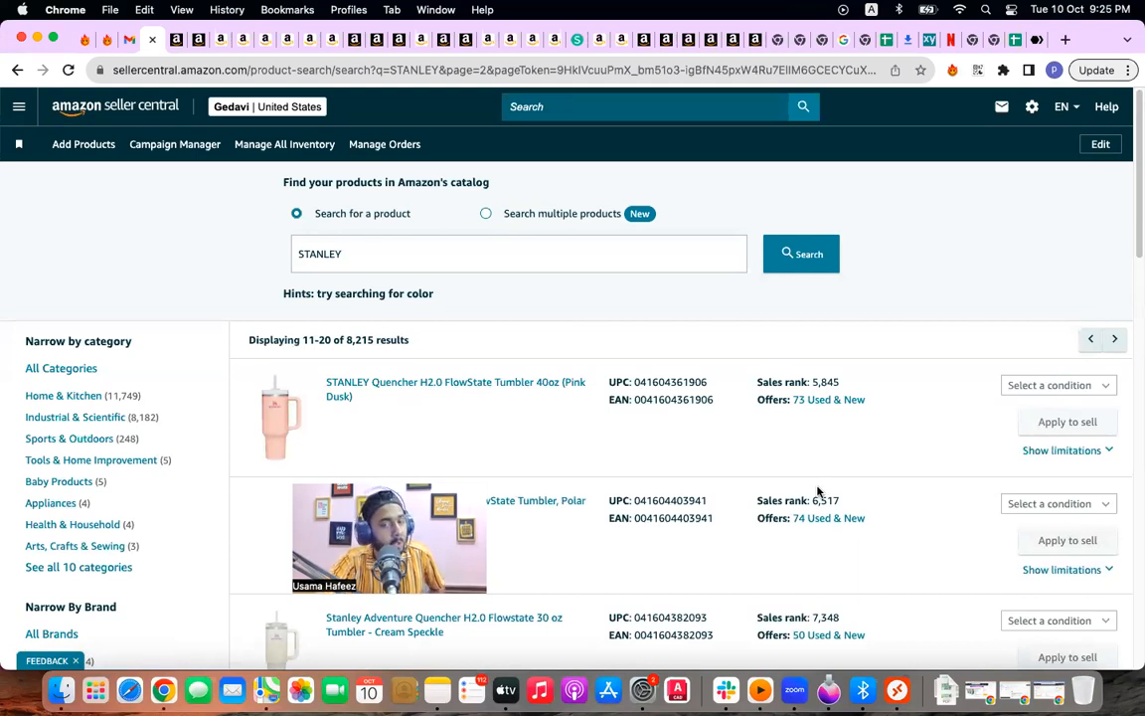
{"action": "scroll", "coordinate": [817, 491], "scroll_direction": "down", "scroll_amount": 5}
{"action": "scroll", "coordinate": [817, 491], "scroll_direction": "down", "scroll_amount": 5}
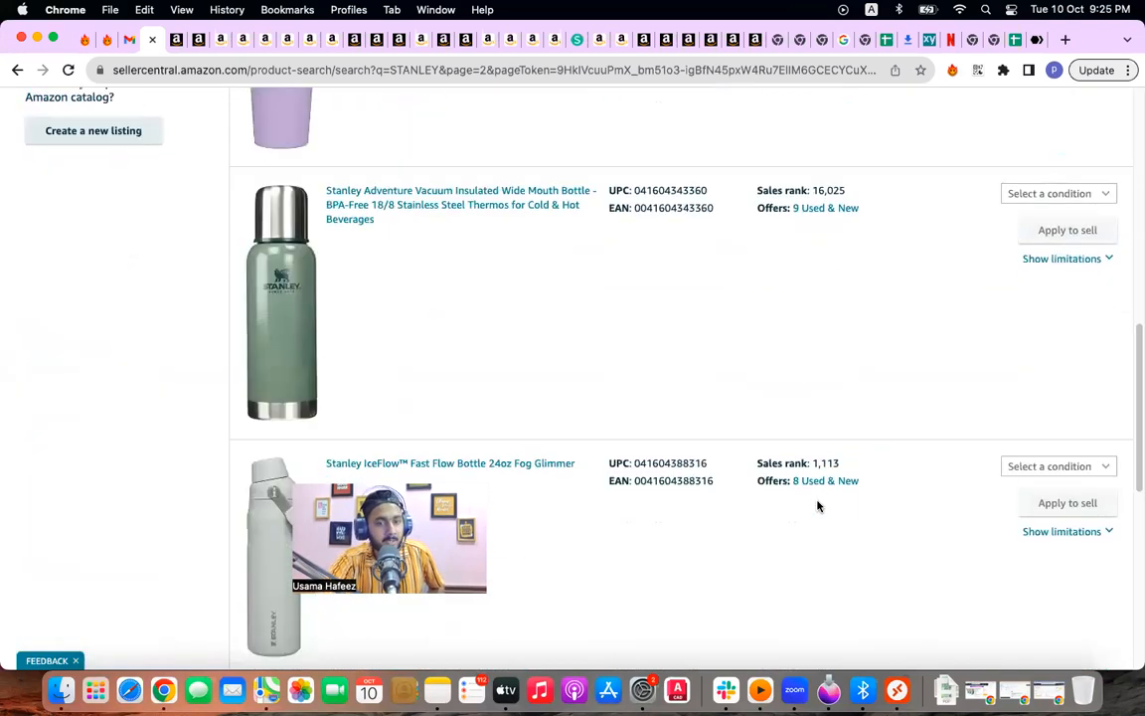
{"action": "scroll", "coordinate": [815, 487], "scroll_direction": "up", "scroll_amount": 1}
{"action": "scroll", "coordinate": [813, 521], "scroll_direction": "down", "scroll_amount": 5}
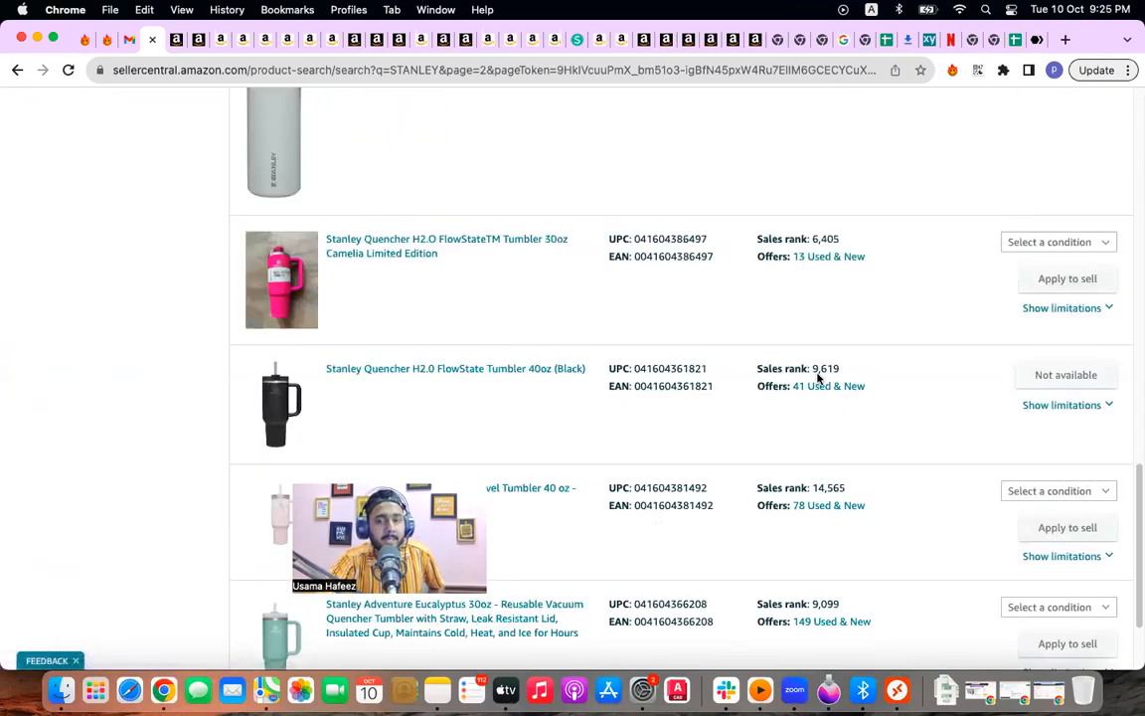
{"action": "scroll", "coordinate": [769, 472], "scroll_direction": "up", "scroll_amount": 15}
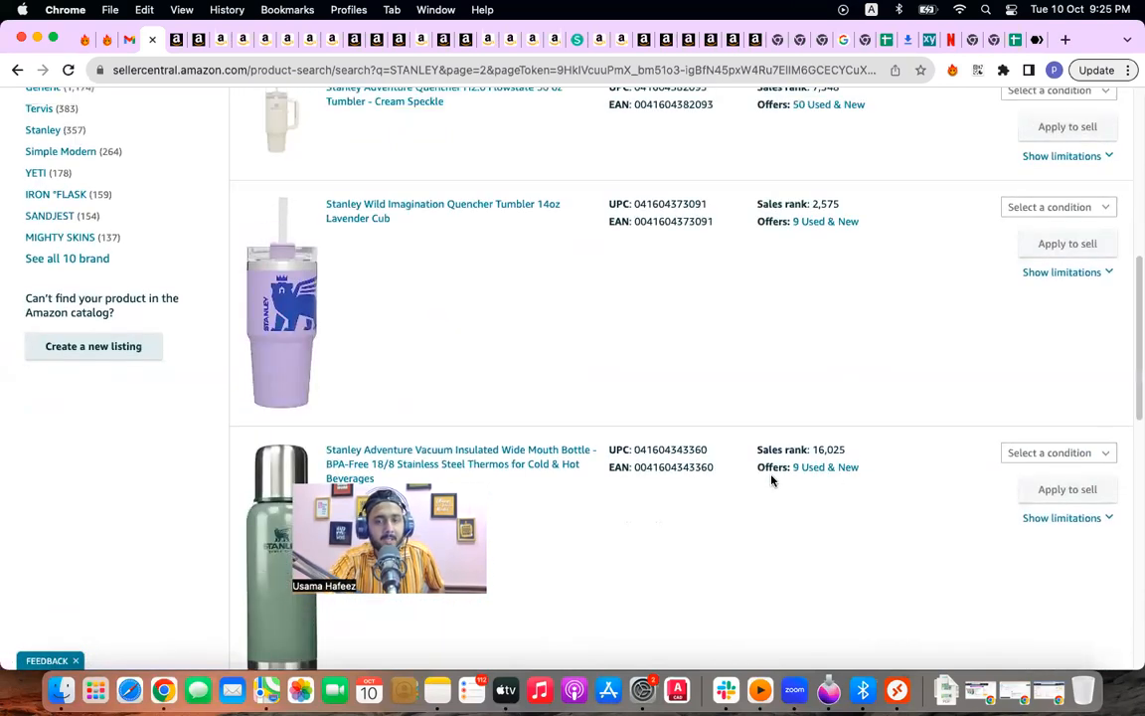
{"action": "scroll", "coordinate": [782, 475], "scroll_direction": "down", "scroll_amount": 3}
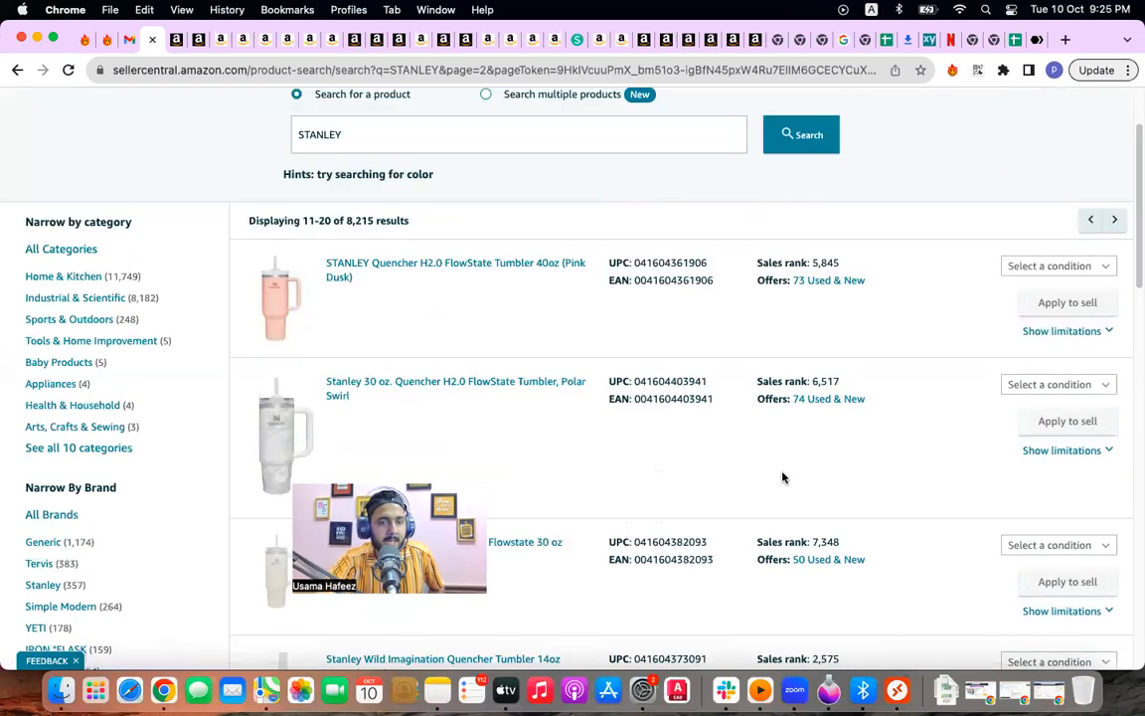
{"action": "scroll", "coordinate": [772, 519], "scroll_direction": "down", "scroll_amount": 3}
{"action": "left_click", "coordinate": [17, 71]}
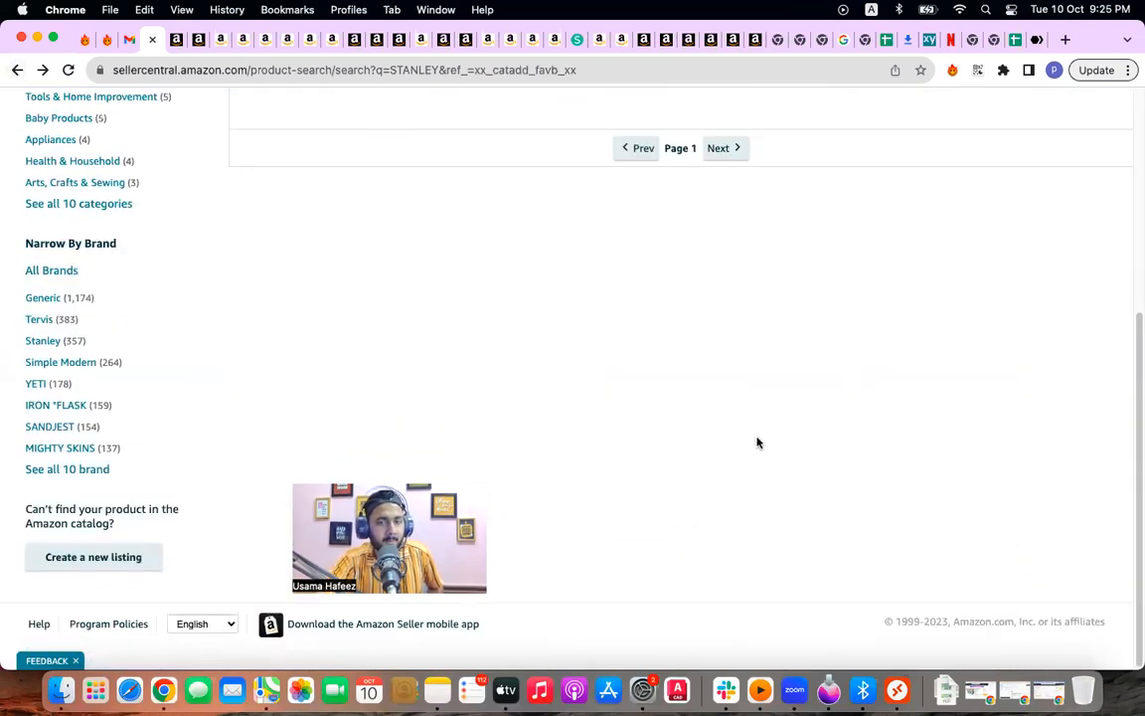
{"action": "scroll", "coordinate": [759, 360], "scroll_direction": "up", "scroll_amount": 8}
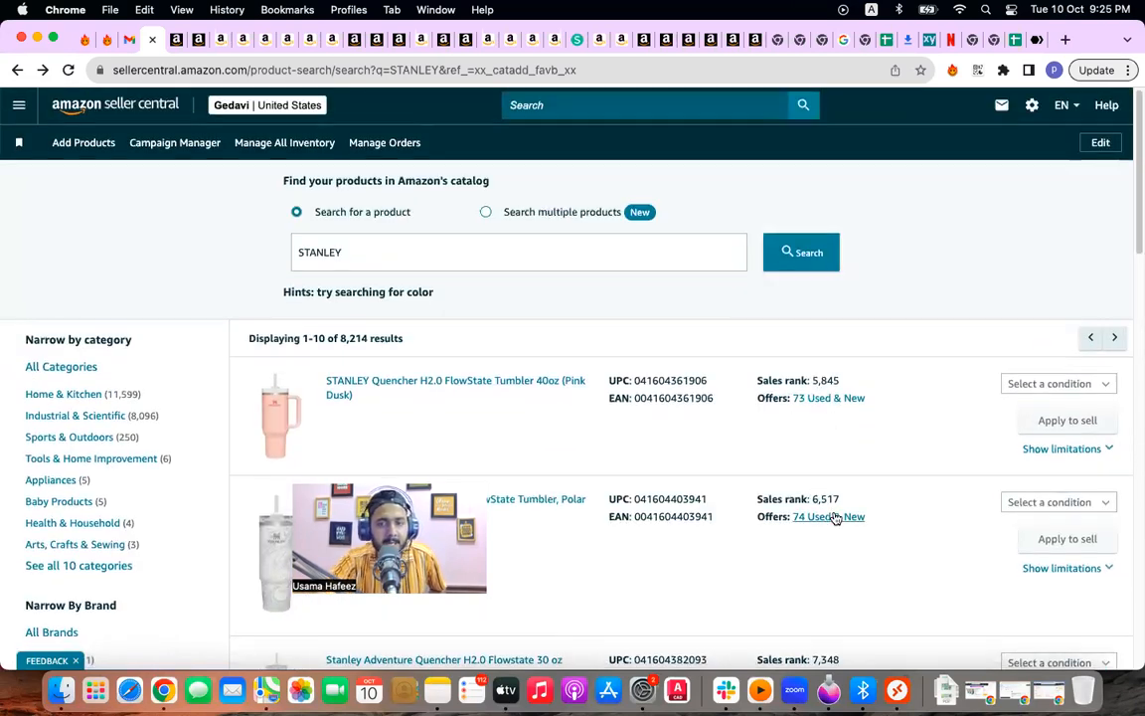
{"action": "scroll", "coordinate": [833, 516], "scroll_direction": "down", "scroll_amount": 3}
{"action": "scroll", "coordinate": [880, 514], "scroll_direction": "down", "scroll_amount": 3}
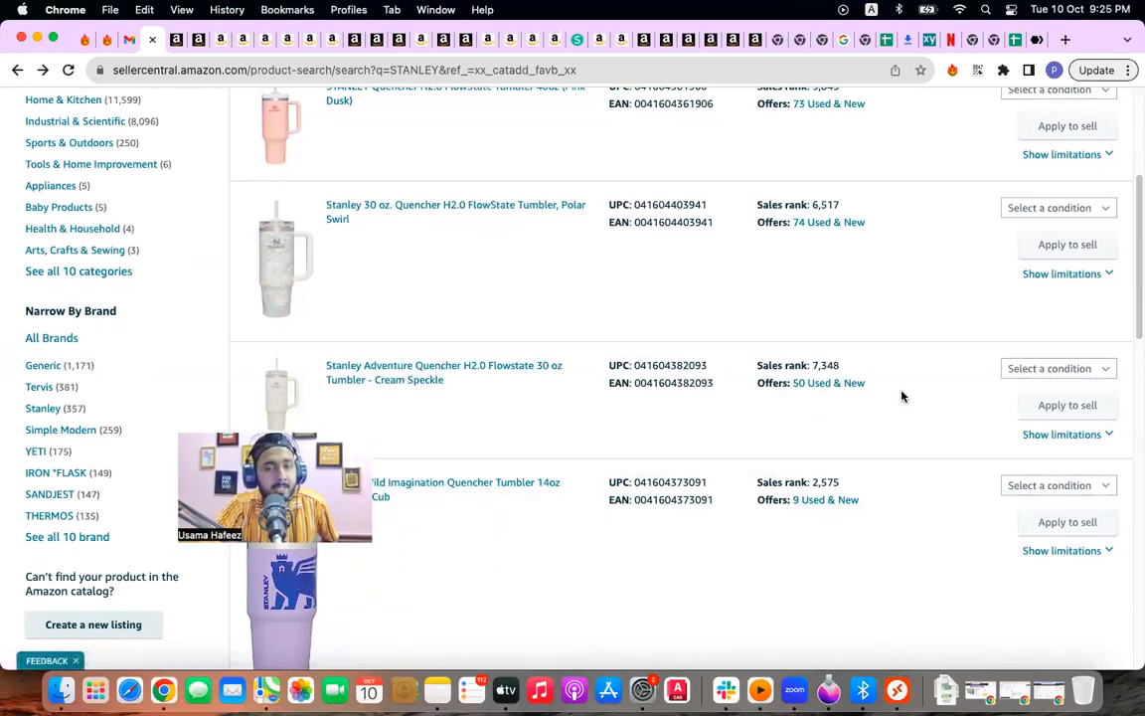
Step: Choose New condition for the Cream Speckle tumbler and request approval to sell STANLEY
{"action": "left_click", "coordinate": [1041, 374]}
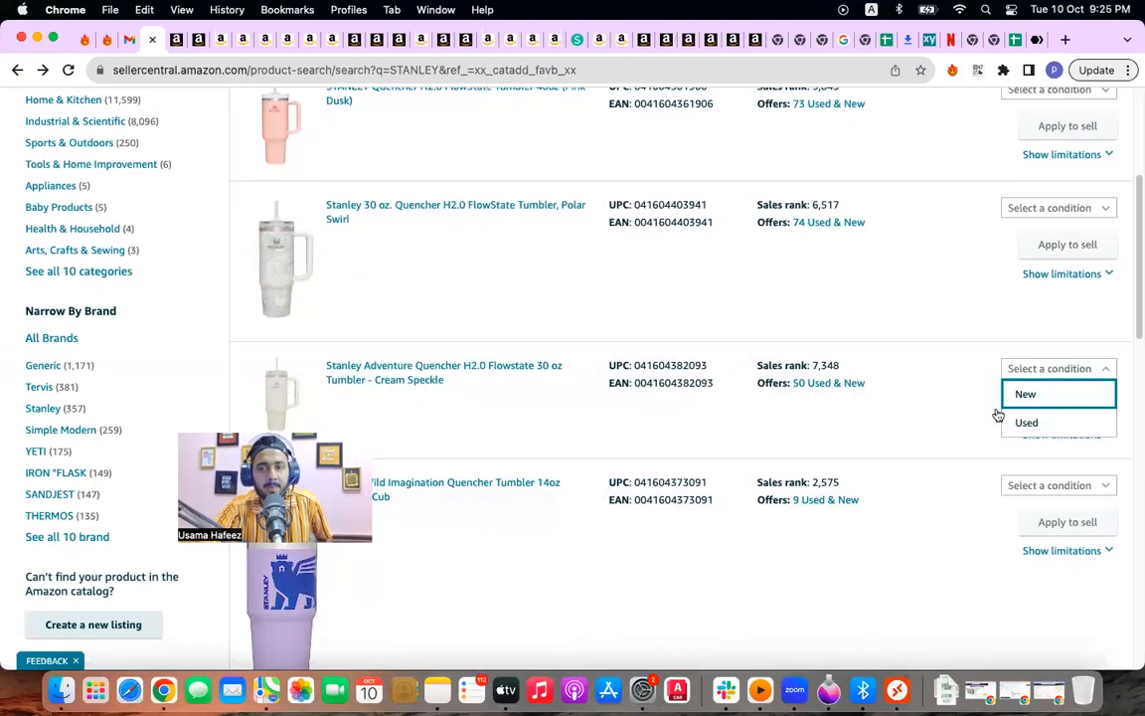
{"action": "left_click", "coordinate": [1034, 394]}
{"action": "left_click", "coordinate": [1030, 414]}
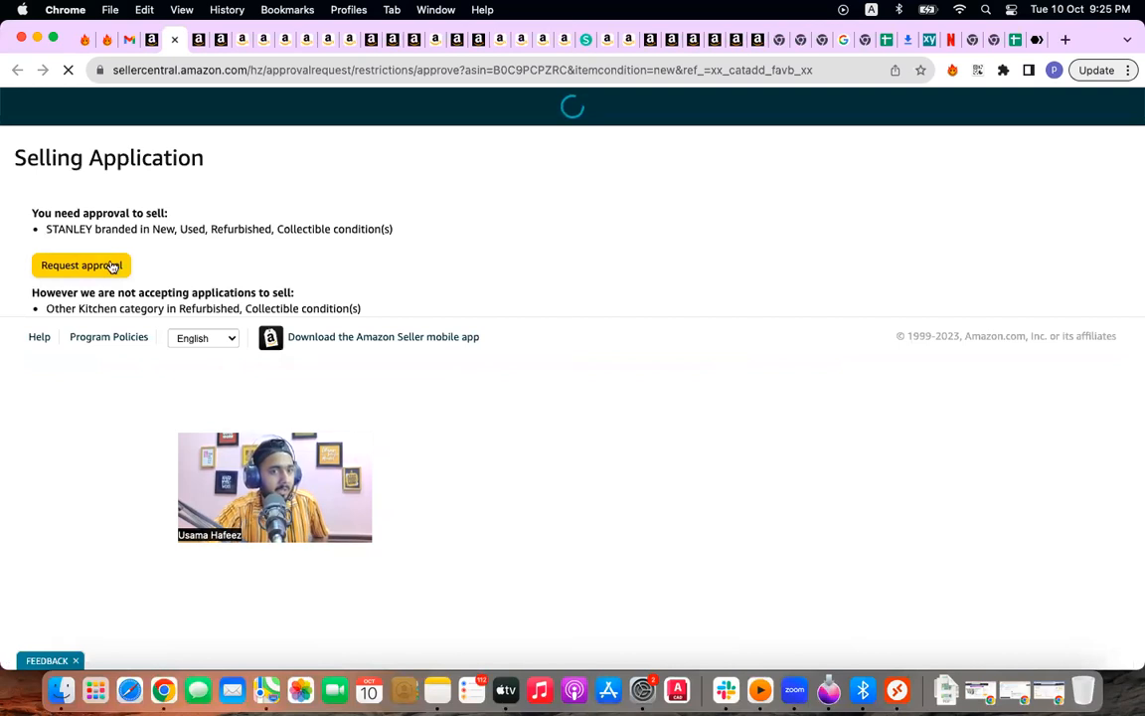
{"action": "left_click", "coordinate": [81, 264]}
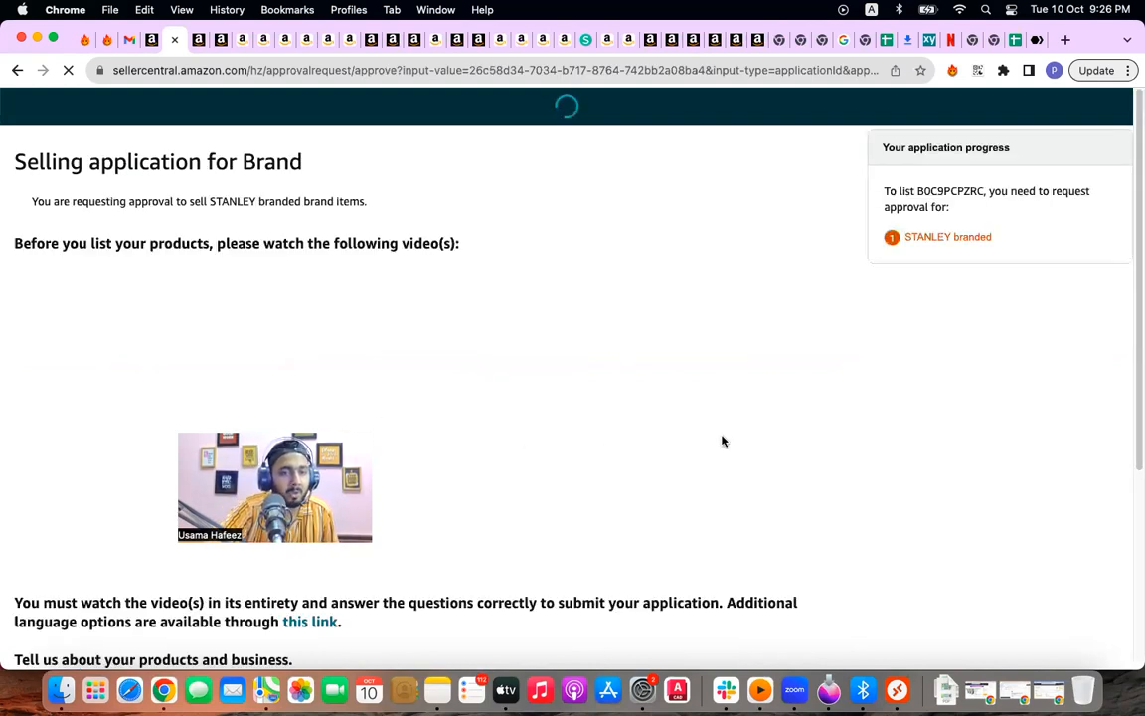
Step: Answer the questionnaire: products authentic, responsible for every listing, both reseller and manufacturer
{"action": "scroll", "coordinate": [448, 428], "scroll_direction": "down", "scroll_amount": 5}
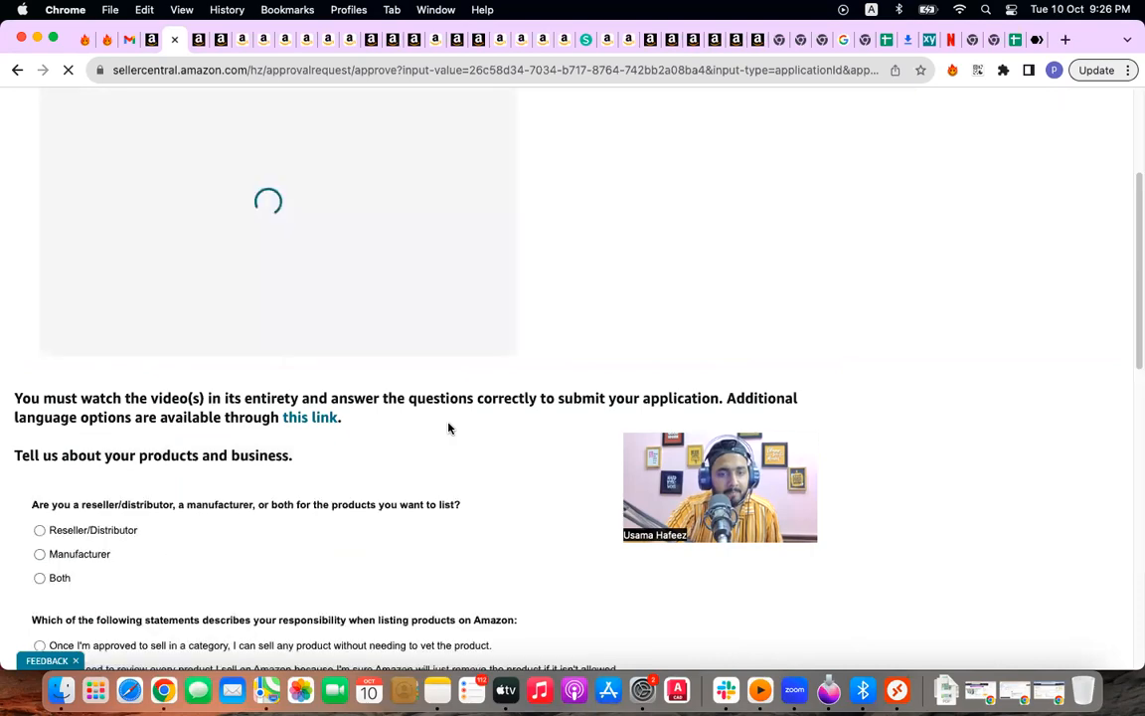
{"action": "scroll", "coordinate": [448, 429], "scroll_direction": "down", "scroll_amount": 5}
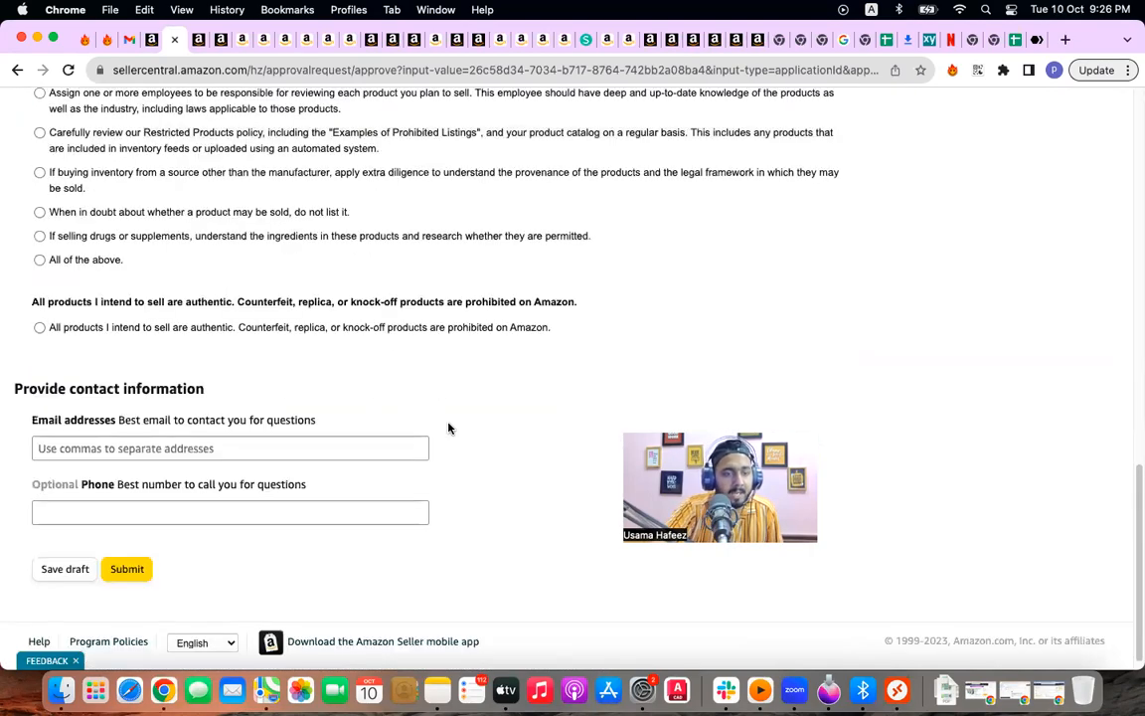
{"action": "scroll", "coordinate": [448, 428], "scroll_direction": "up", "scroll_amount": 5}
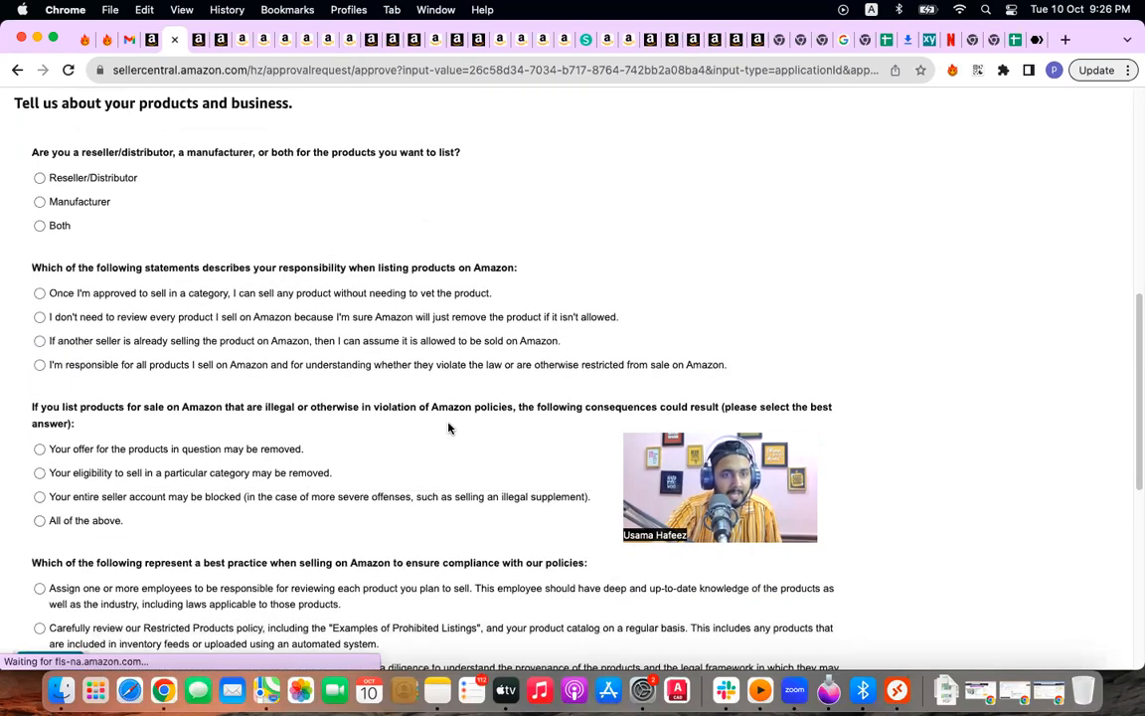
{"action": "scroll", "coordinate": [448, 427], "scroll_direction": "down", "scroll_amount": 3}
{"action": "scroll", "coordinate": [95, 537], "scroll_direction": "down", "scroll_amount": 5}
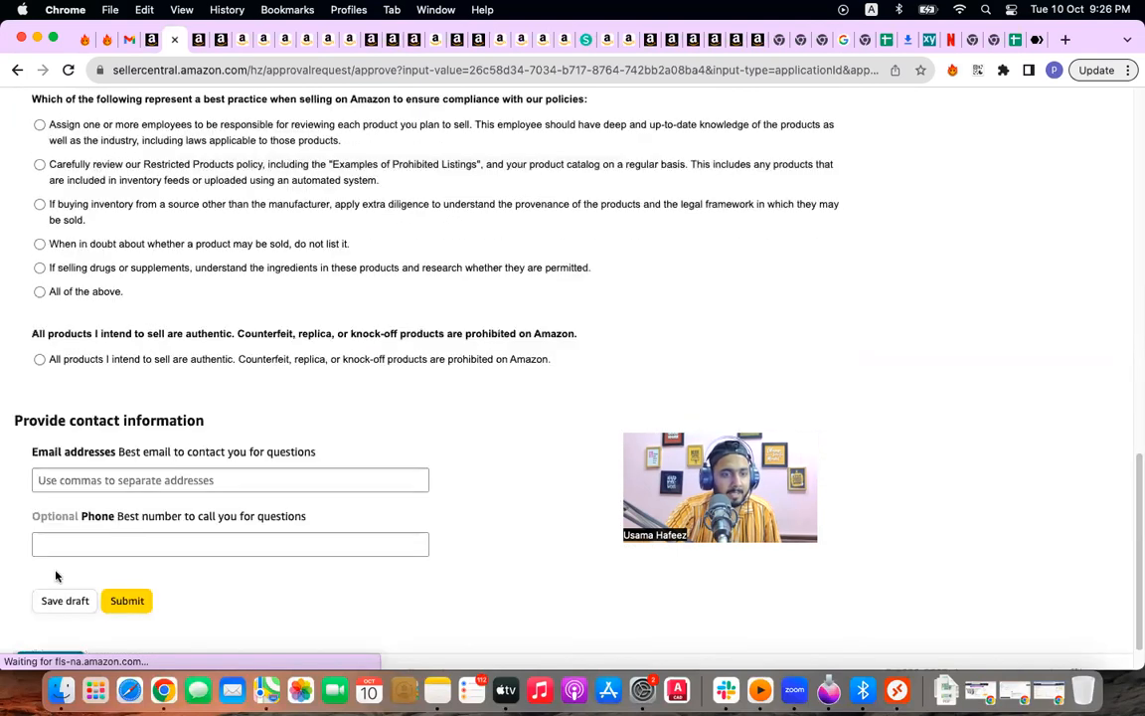
{"action": "left_click", "coordinate": [41, 360]}
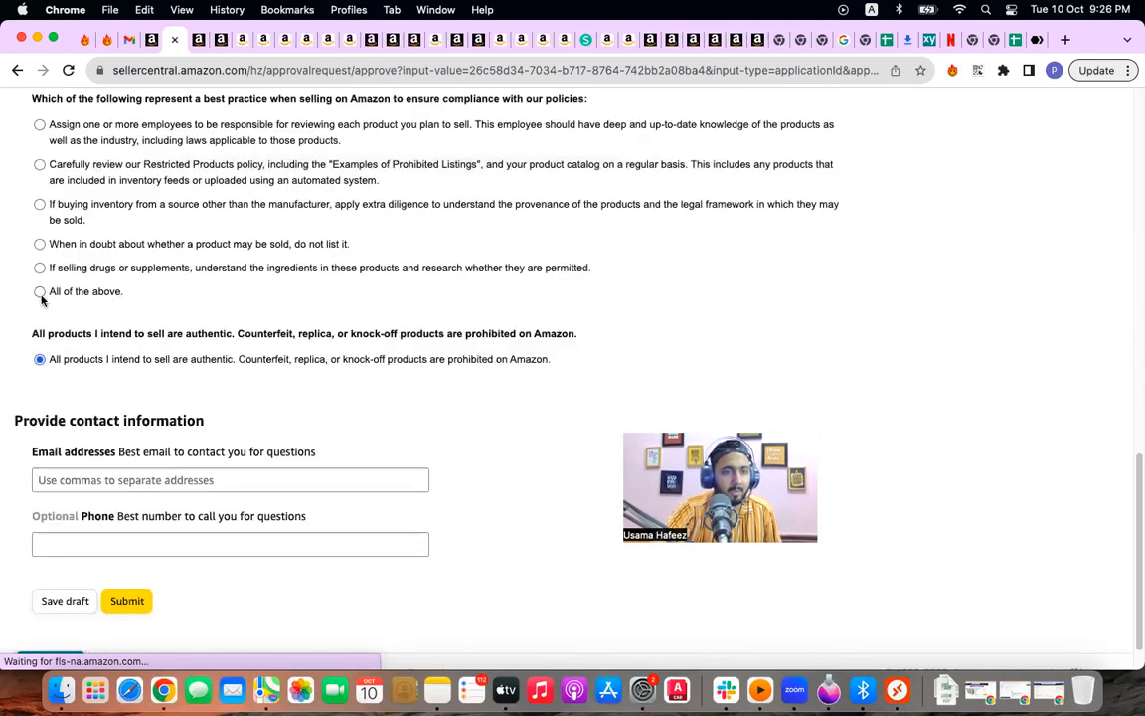
{"action": "scroll", "coordinate": [42, 298], "scroll_direction": "down", "scroll_amount": 1}
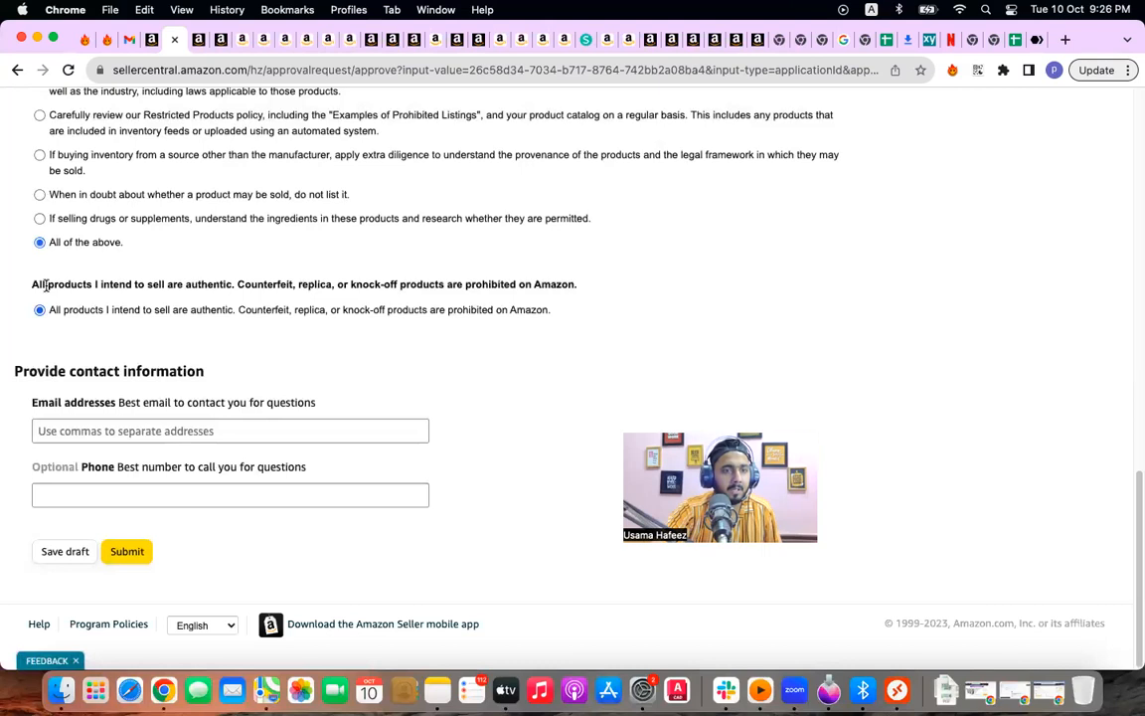
{"action": "scroll", "coordinate": [44, 289], "scroll_direction": "up", "scroll_amount": 10}
{"action": "left_click", "coordinate": [67, 376]}
{"action": "left_click", "coordinate": [42, 235]}
Step: Enter the contact e-mail address and submit the brand approval application
{"action": "scroll", "coordinate": [79, 367], "scroll_direction": "down", "scroll_amount": 5}
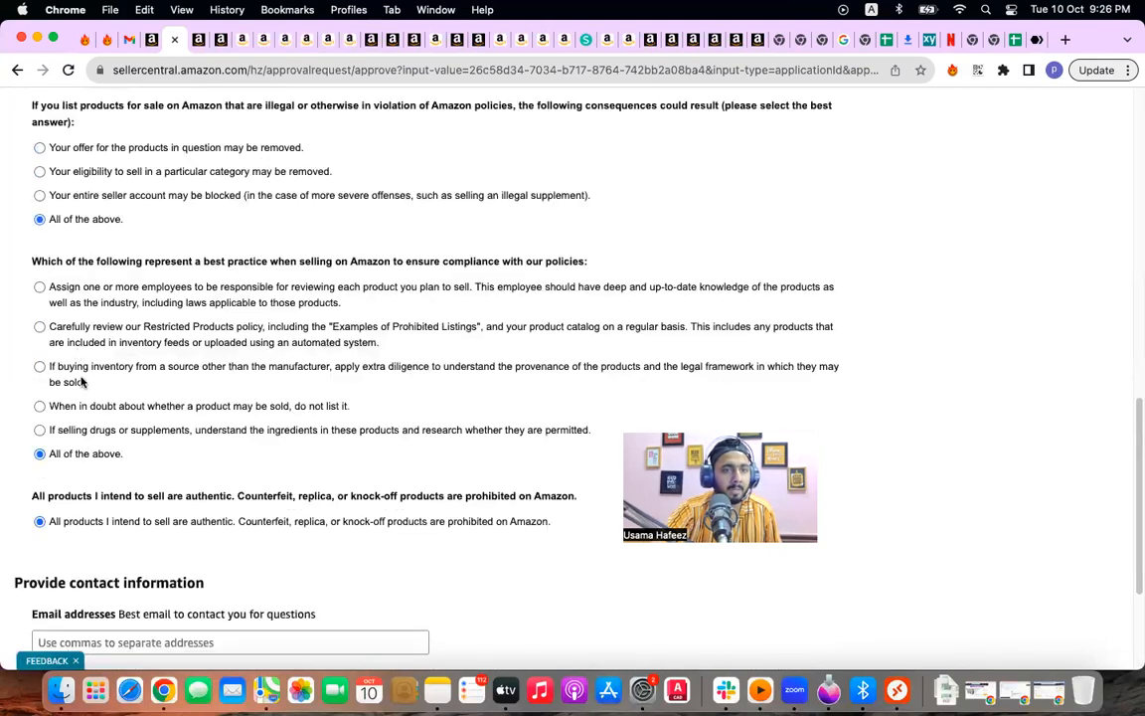
{"action": "scroll", "coordinate": [96, 487], "scroll_direction": "down", "scroll_amount": 4}
{"action": "left_click", "coordinate": [111, 434]}
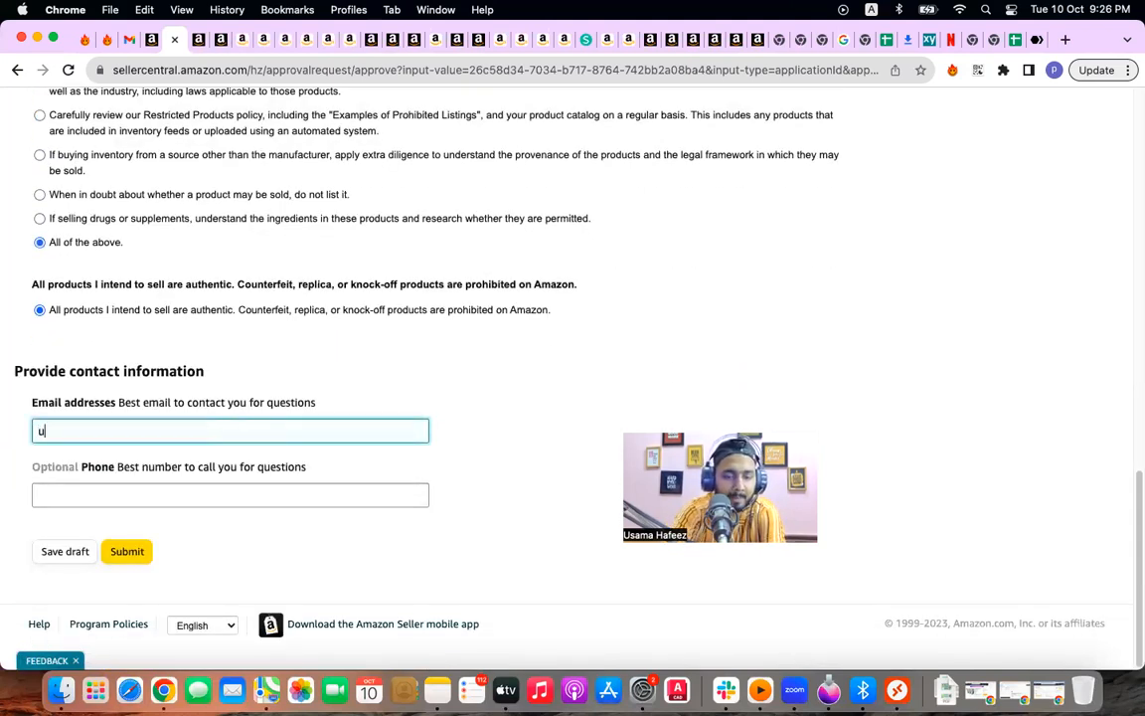
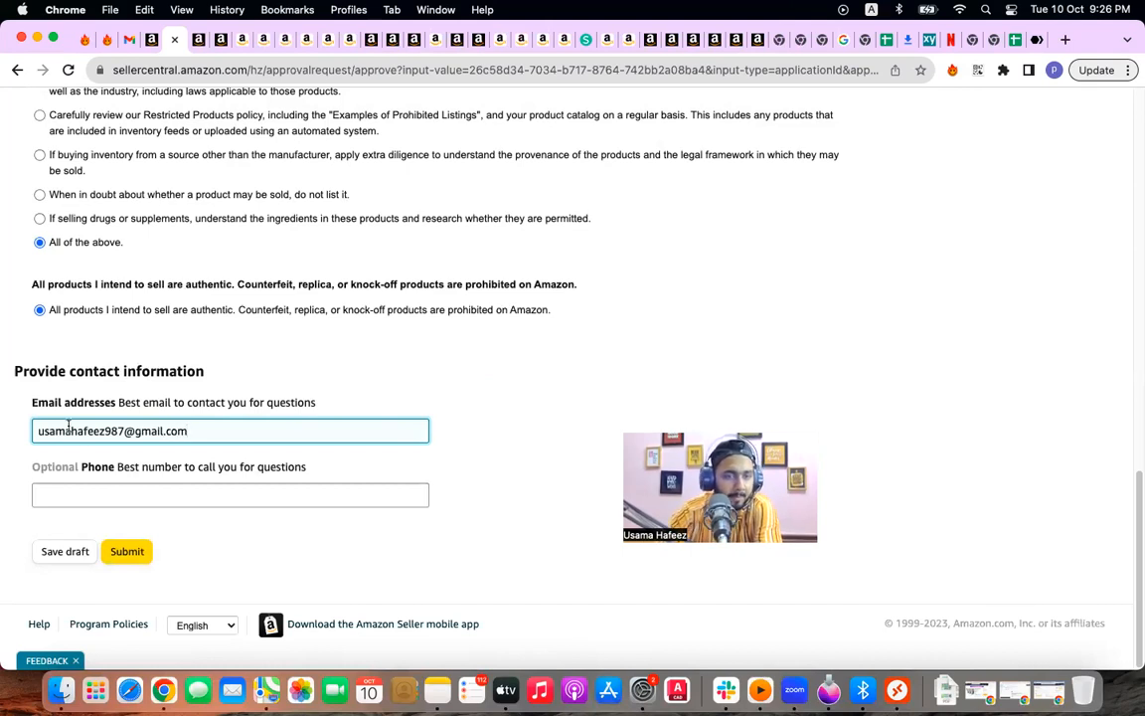
{"action": "left_click", "coordinate": [139, 549]}
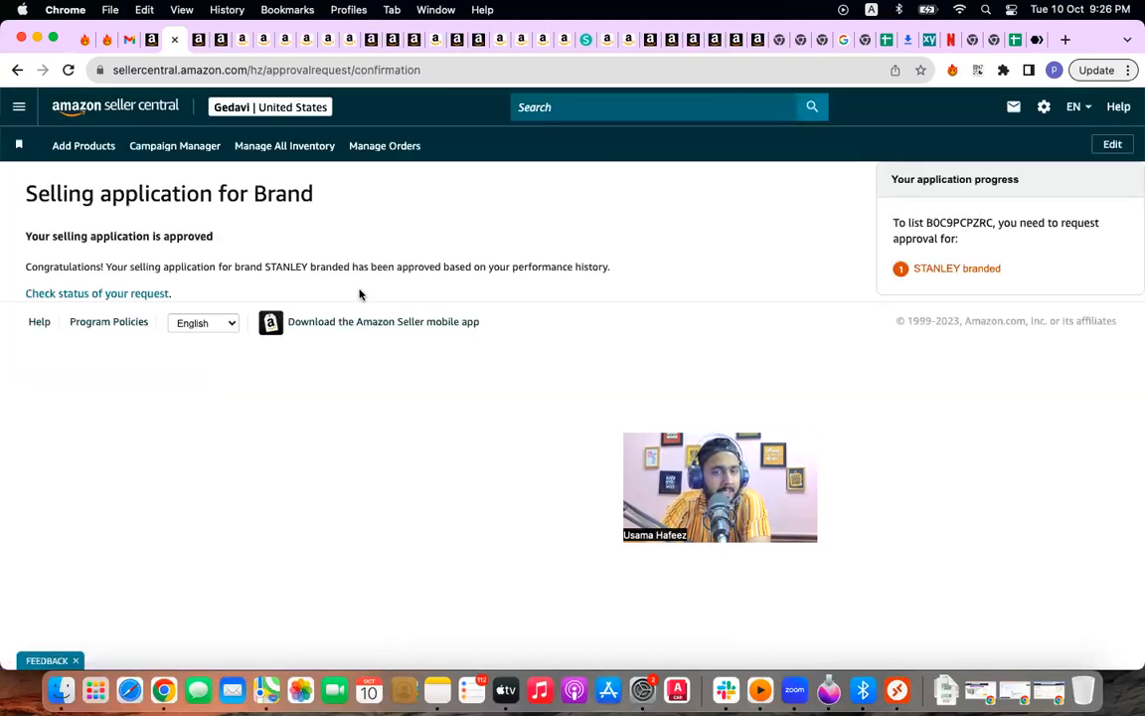
Step: Open the offer form for the Cream Speckle 30 oz tumbler (ASIN B0C9PCPZRC) and scroll it
{"action": "left_click", "coordinate": [150, 39]}
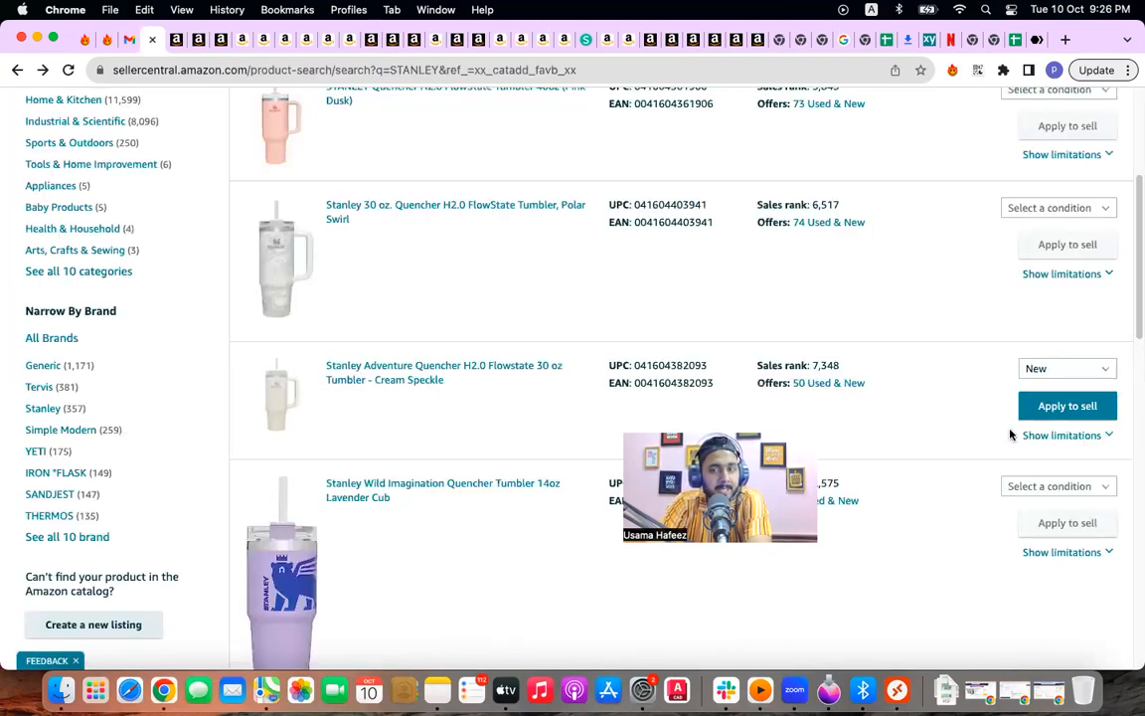
{"action": "left_click", "coordinate": [1029, 408]}
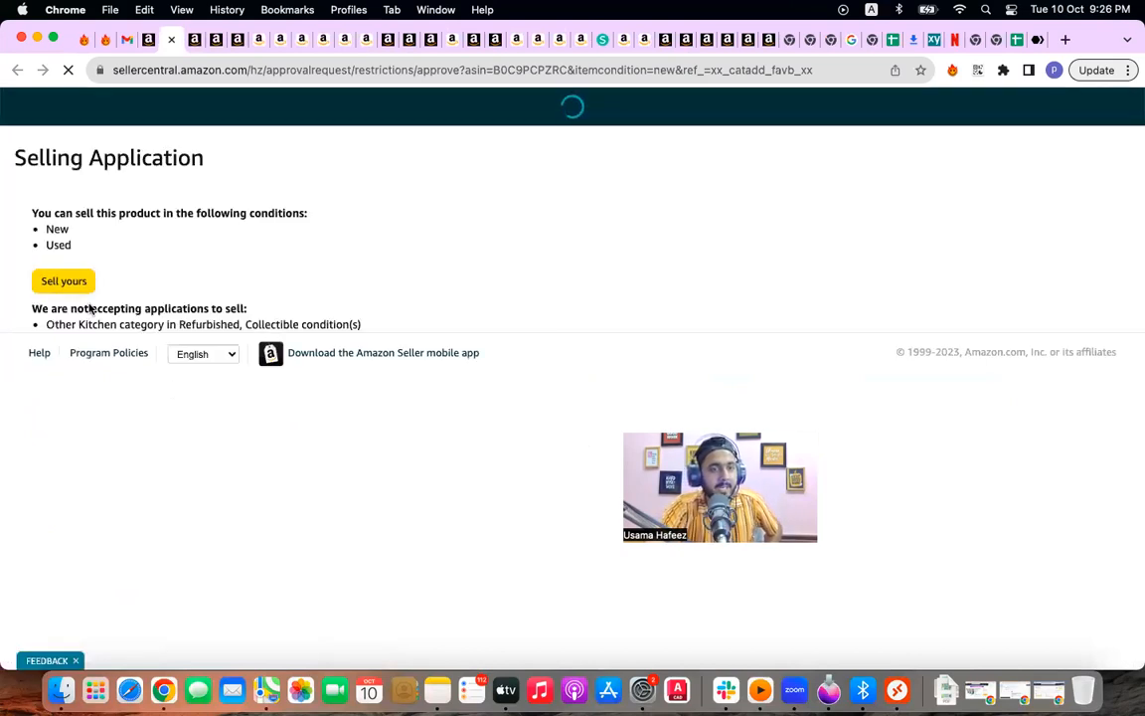
{"action": "left_click", "coordinate": [70, 316]}
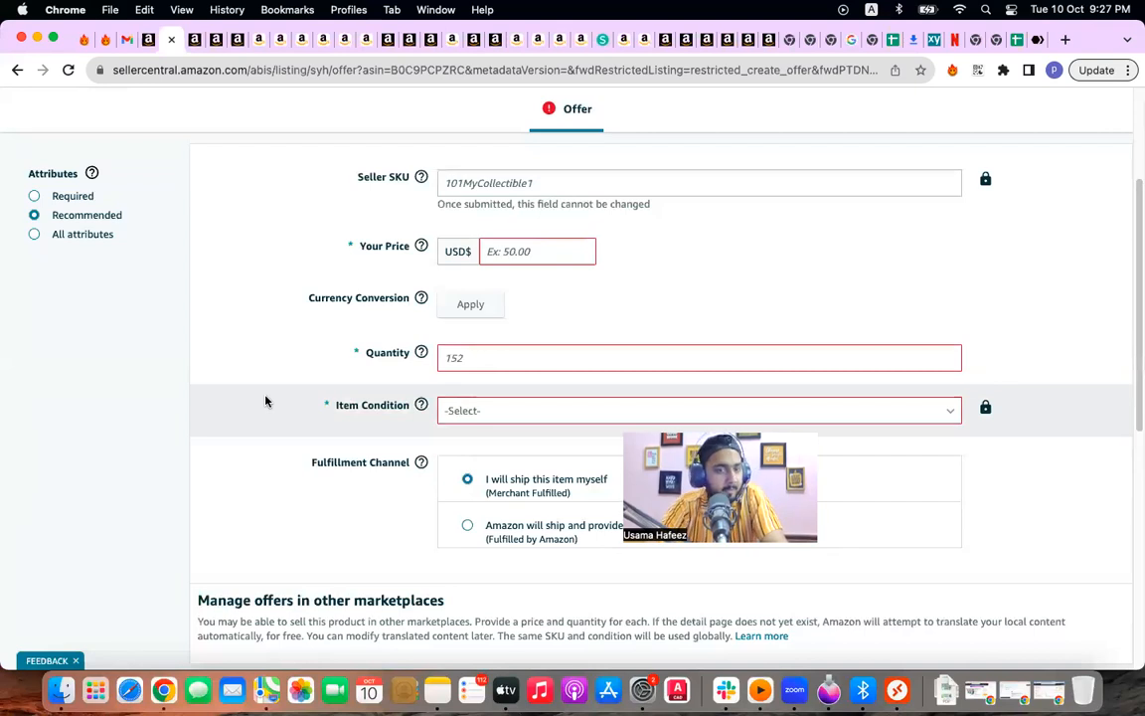
{"action": "scroll", "coordinate": [151, 463], "scroll_direction": "down", "scroll_amount": 3}
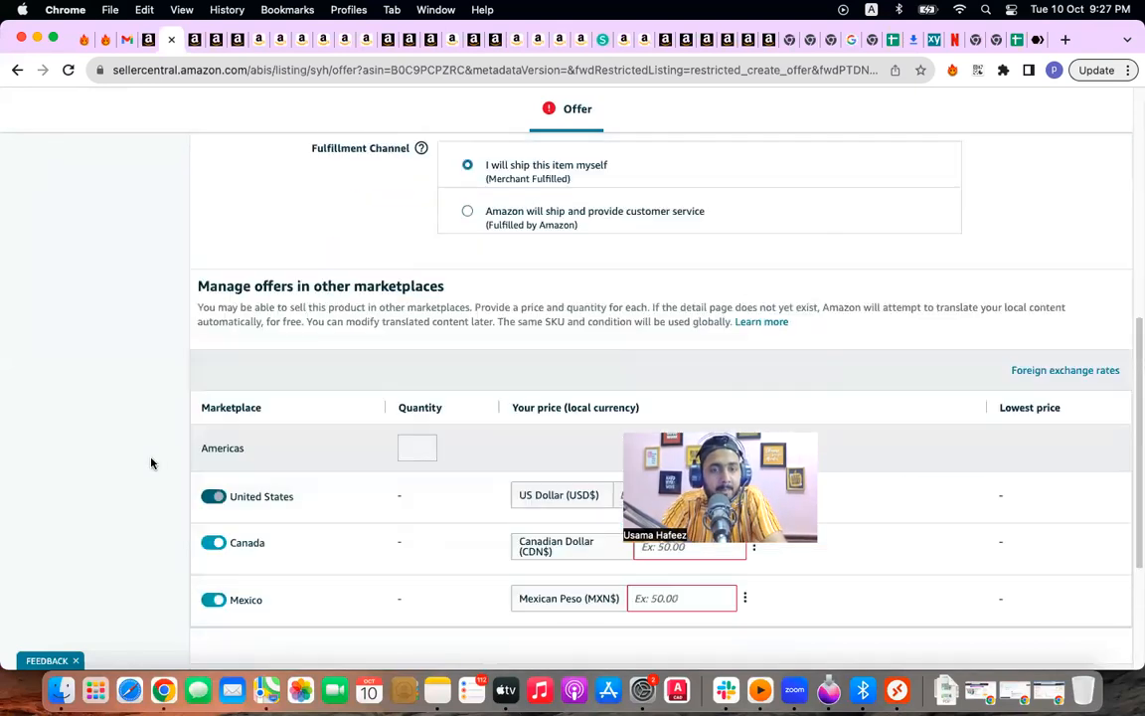
{"action": "scroll", "coordinate": [151, 463], "scroll_direction": "down", "scroll_amount": 2}
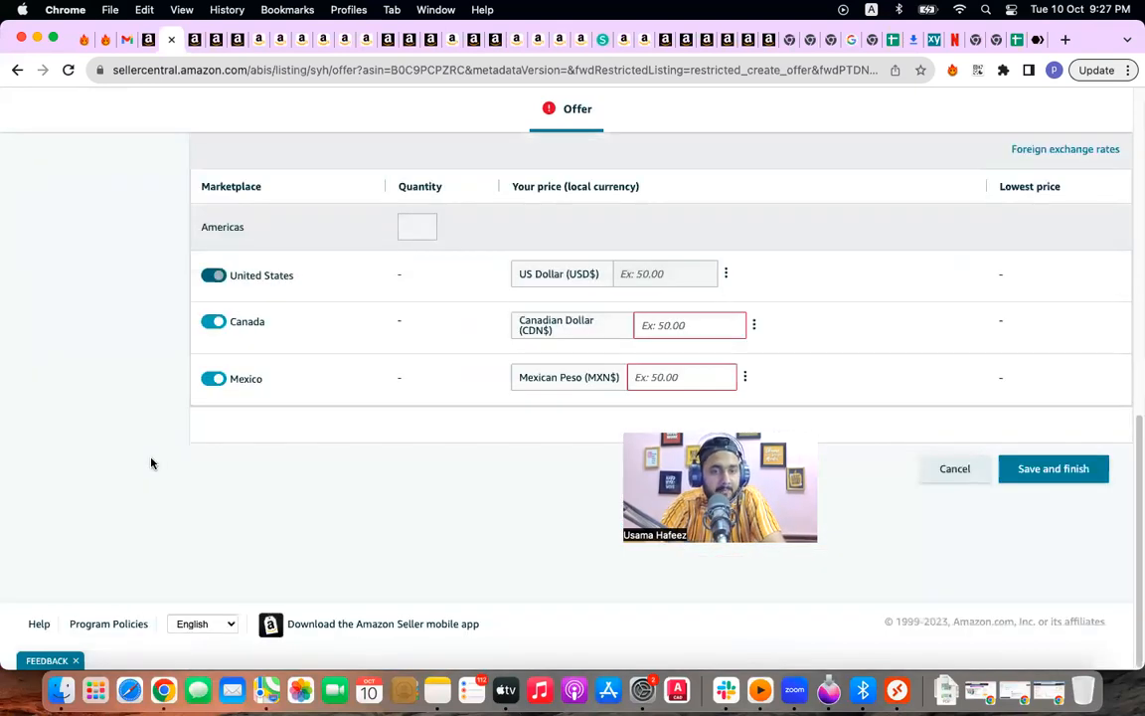
{"action": "scroll", "coordinate": [151, 463], "scroll_direction": "up", "scroll_amount": 5}
{"action": "scroll", "coordinate": [151, 463], "scroll_direction": "up", "scroll_amount": 2}
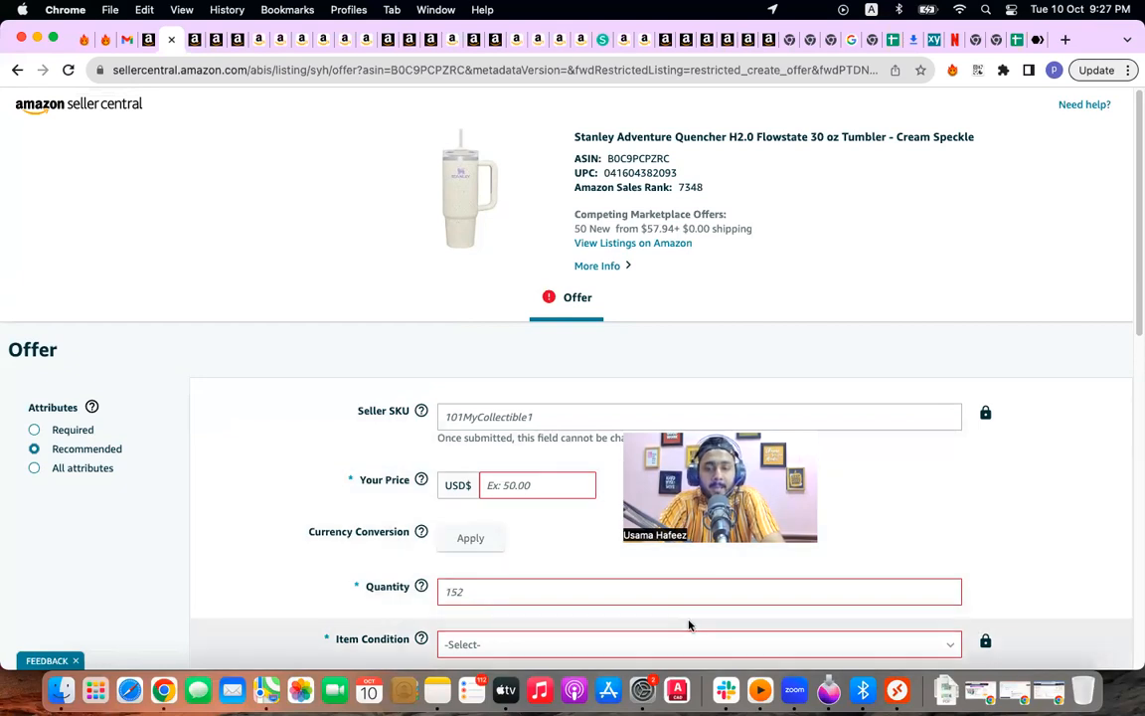
Step: Open the Stanley invoice PDF from Downloads and check its item, transaction and payment details
{"action": "left_click", "coordinate": [949, 688]}
{"action": "left_click", "coordinate": [1005, 214]}
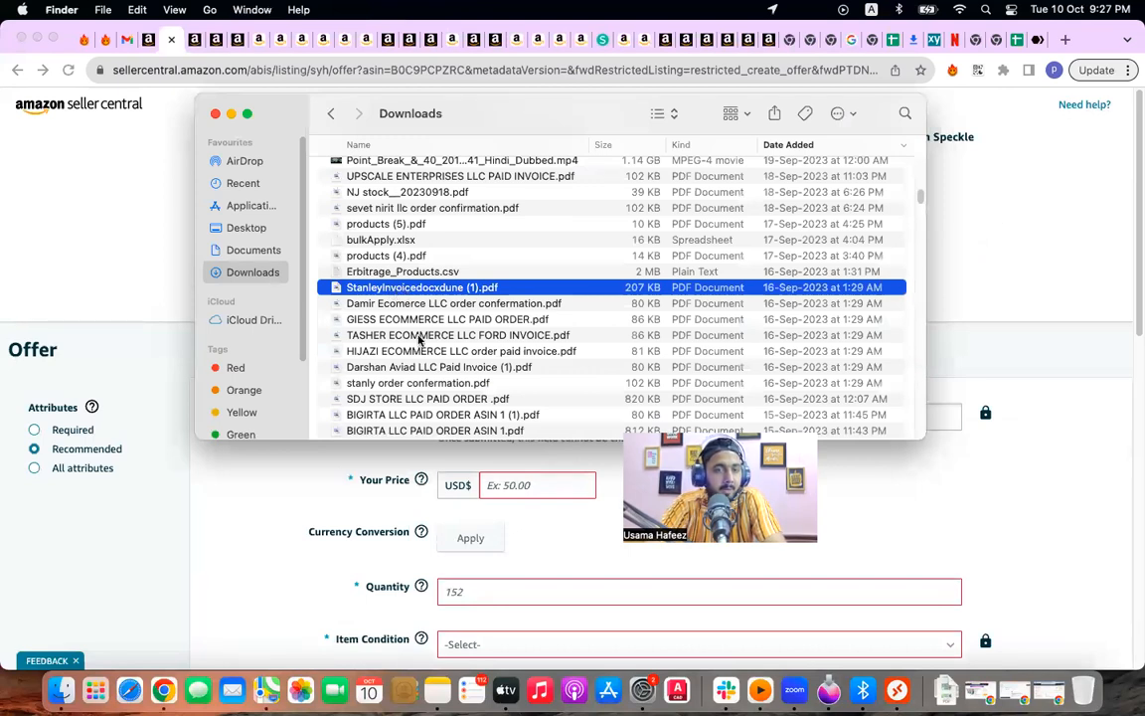
{"action": "key", "text": "super+o"}
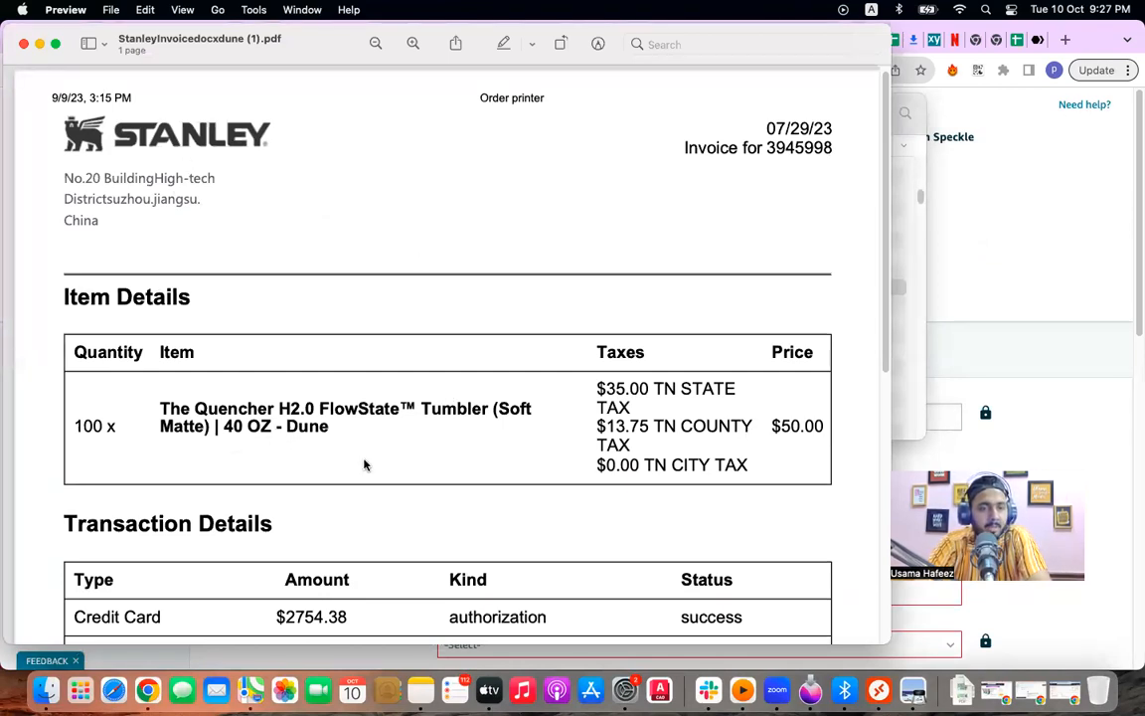
{"action": "scroll", "coordinate": [498, 456], "scroll_direction": "down", "scroll_amount": 3}
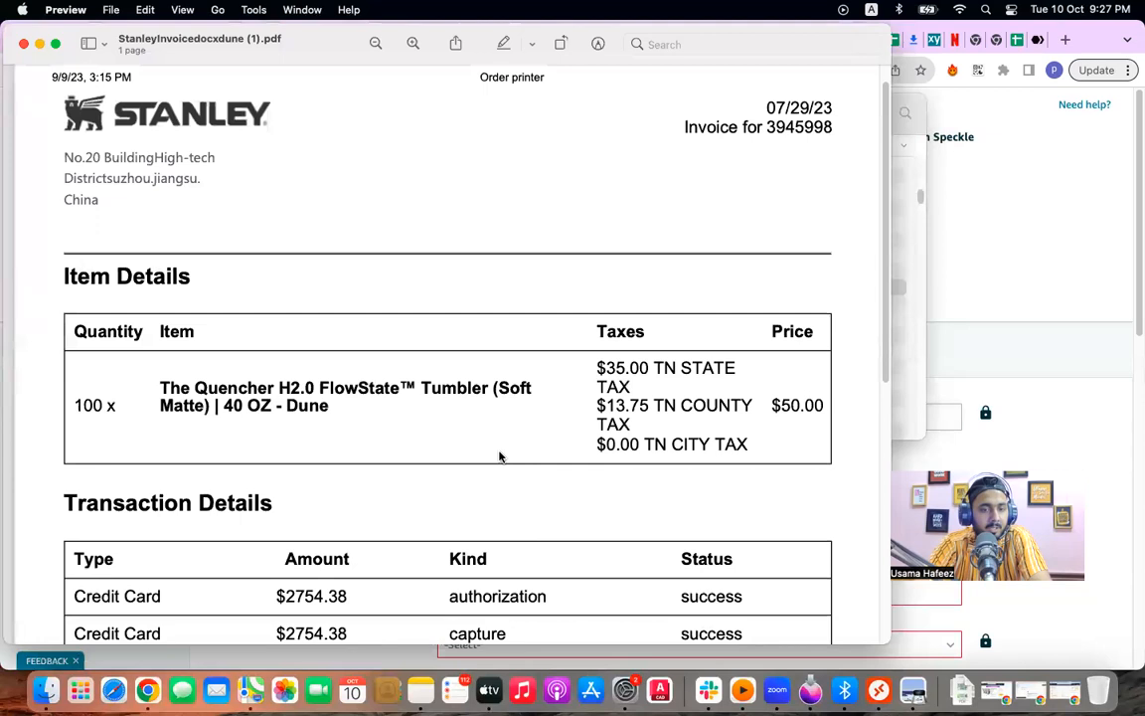
{"action": "scroll", "coordinate": [499, 456], "scroll_direction": "down", "scroll_amount": 6}
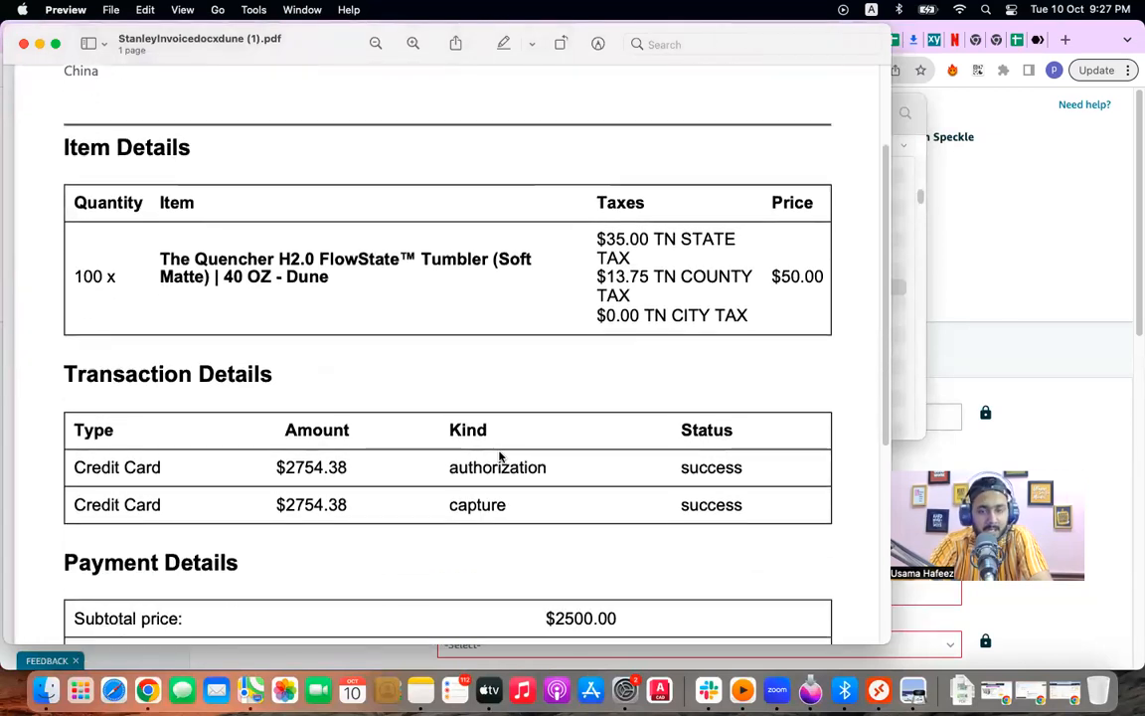
{"action": "scroll", "coordinate": [499, 456], "scroll_direction": "down", "scroll_amount": 3}
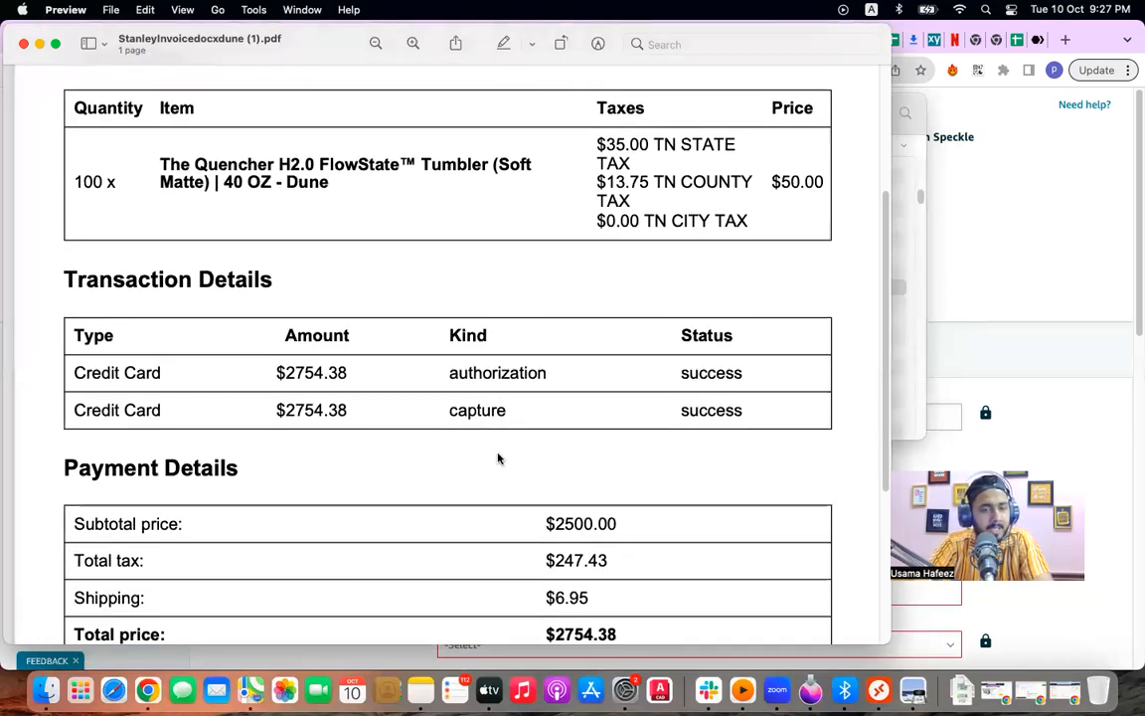
{"action": "scroll", "coordinate": [499, 458], "scroll_direction": "down", "scroll_amount": 2}
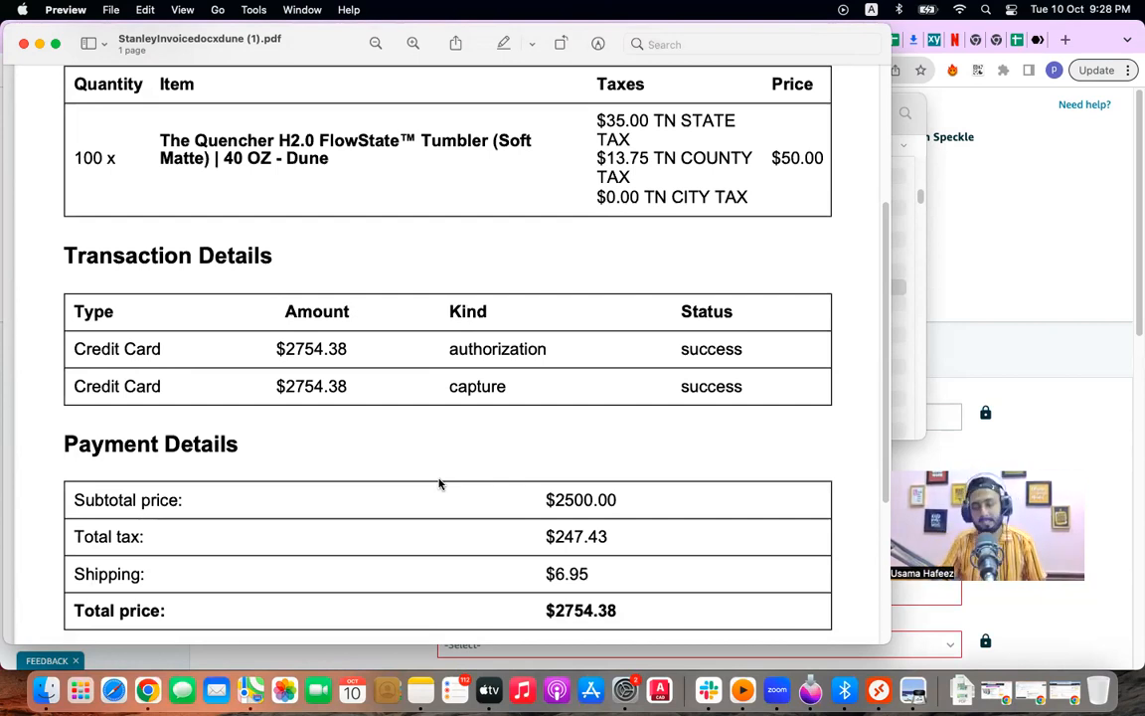
{"action": "scroll", "coordinate": [554, 424], "scroll_direction": "up", "scroll_amount": 5}
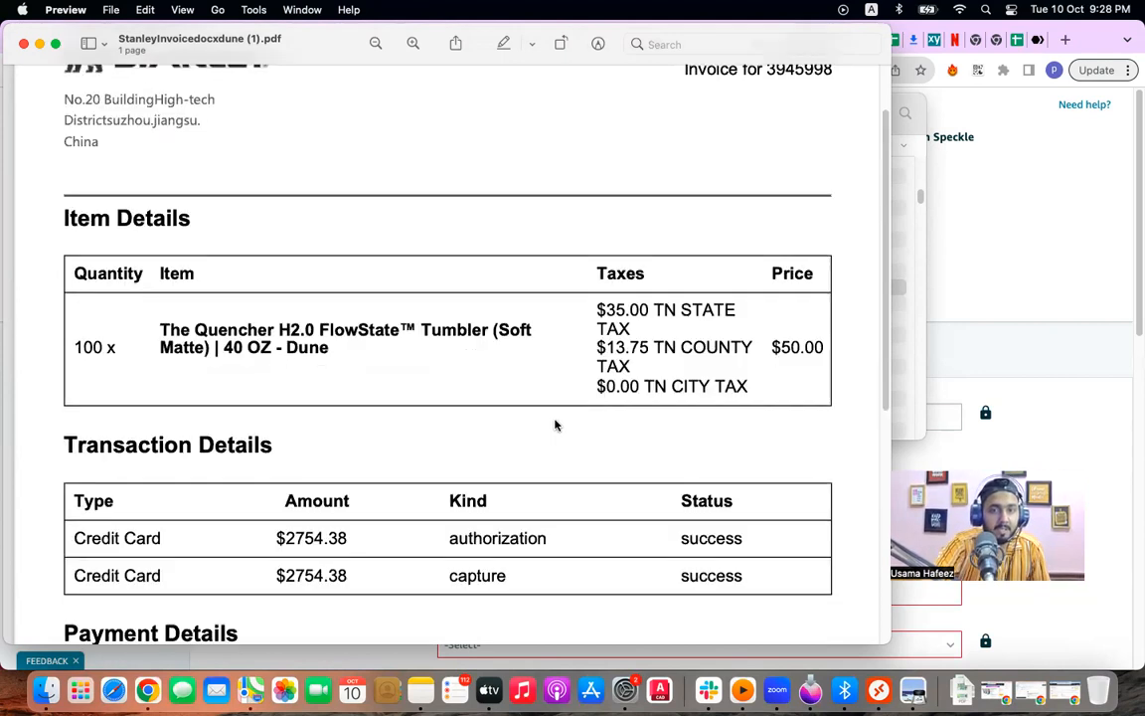
{"action": "left_click", "coordinate": [1057, 369]}
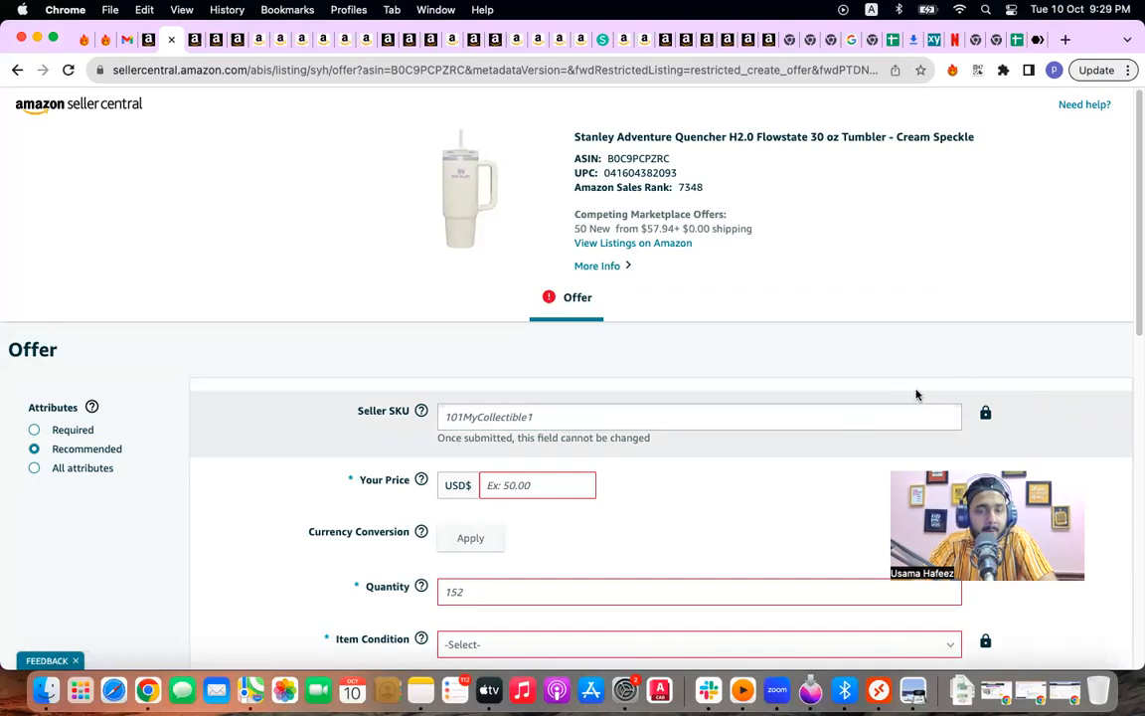
Step: Scroll down the Cream Speckle tumbler offer page
{"action": "scroll", "coordinate": [915, 394], "scroll_direction": "down", "scroll_amount": 1}
{"action": "scroll", "coordinate": [915, 395], "scroll_direction": "down", "scroll_amount": 6}
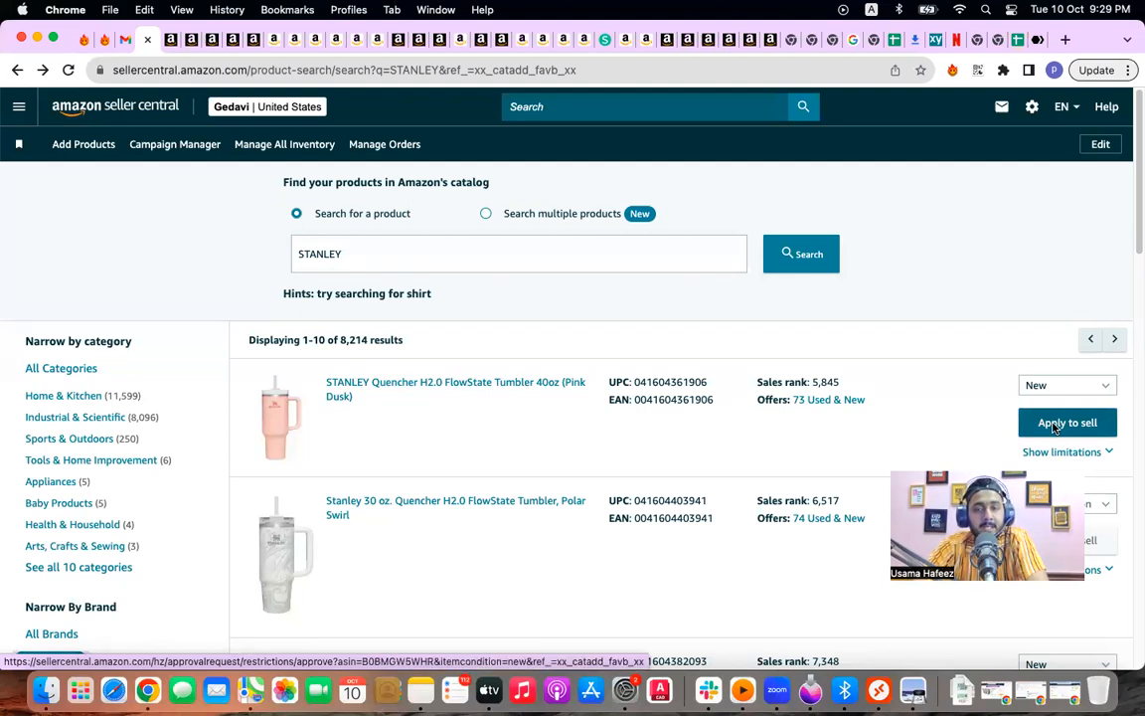
Step: Apply to sell the Pink Dusk Quencher tumbler and request STANLEY brand approval
{"action": "left_click", "coordinate": [1054, 426]}
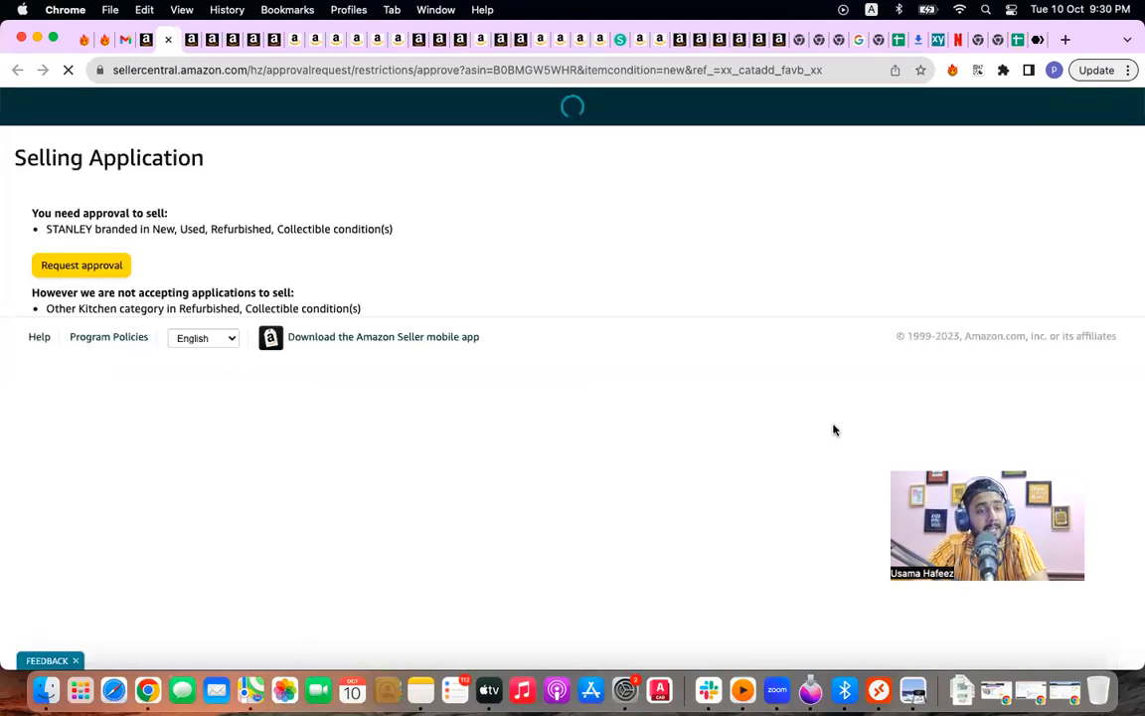
{"action": "left_click", "coordinate": [107, 303]}
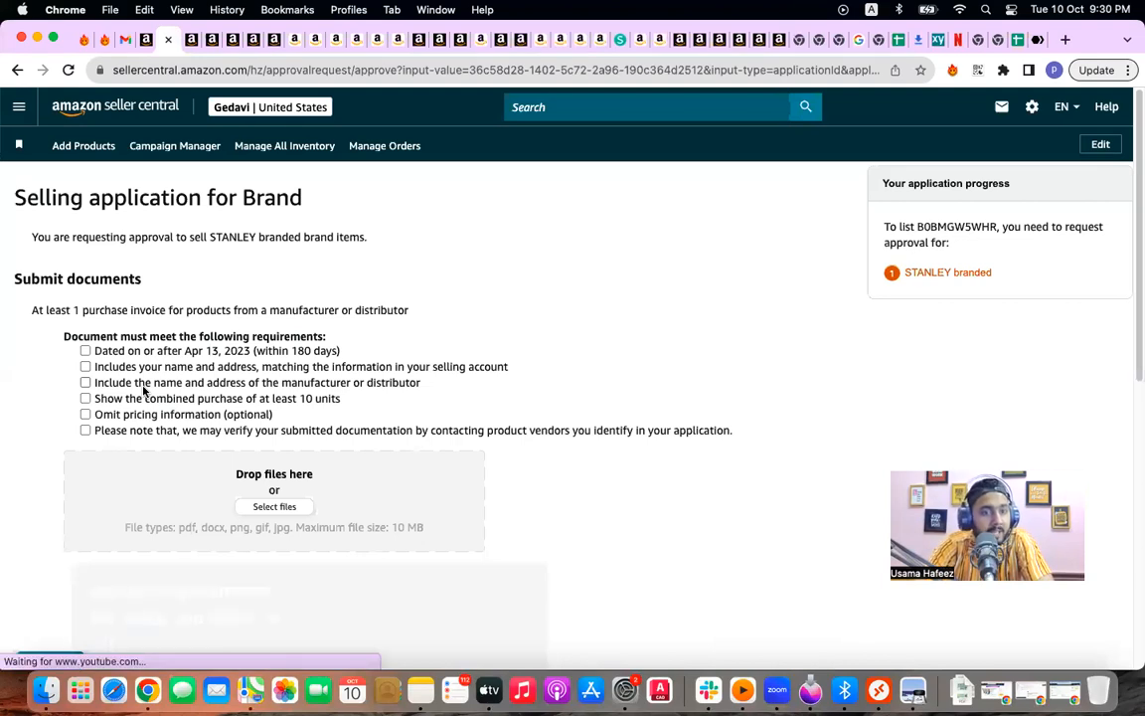
{"action": "scroll", "coordinate": [143, 391], "scroll_direction": "down", "scroll_amount": 3}
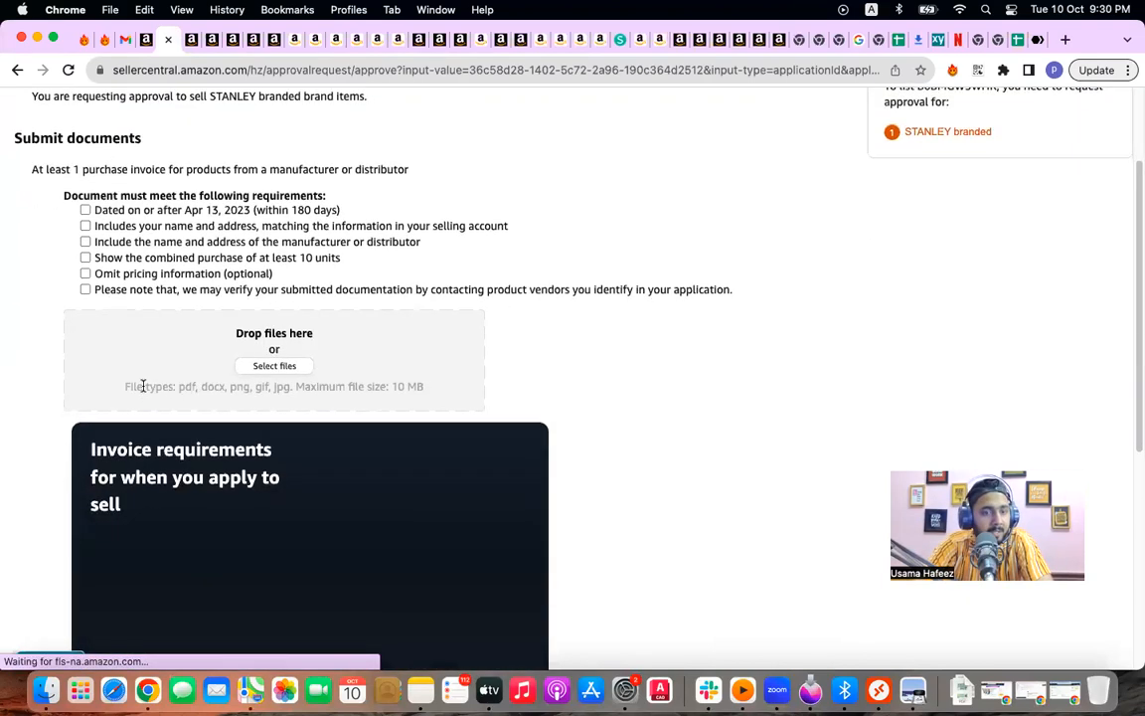
{"action": "scroll", "coordinate": [143, 390], "scroll_direction": "down", "scroll_amount": 10}
{"action": "scroll", "coordinate": [142, 405], "scroll_direction": "up", "scroll_amount": 3}
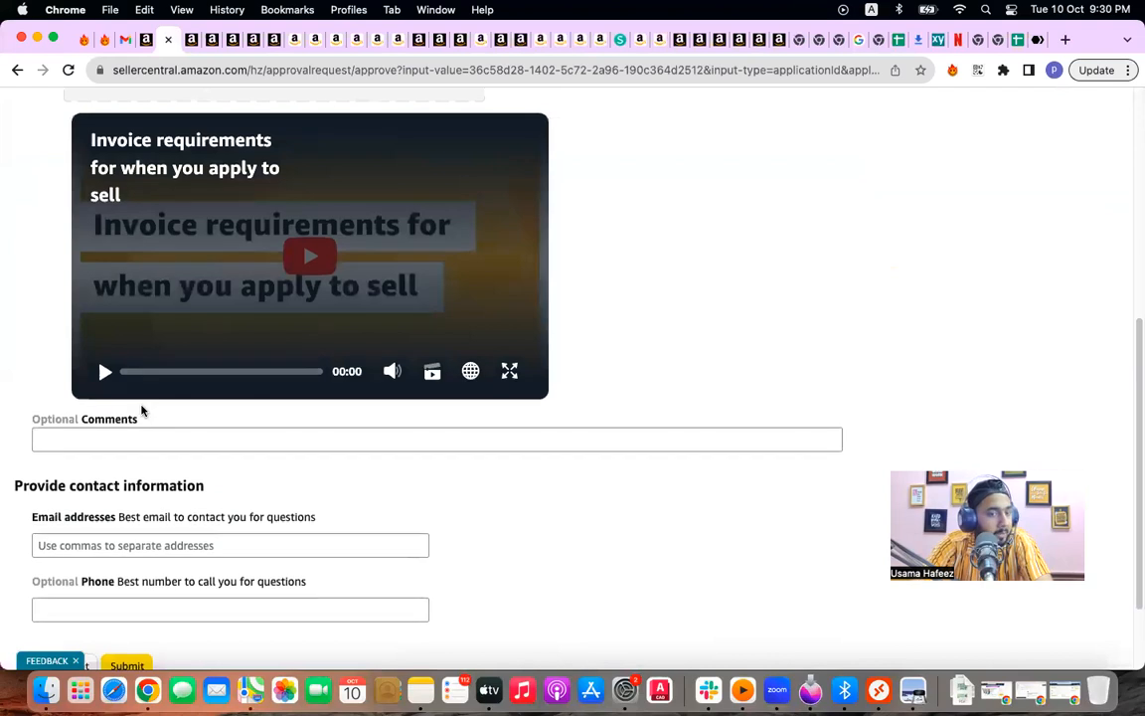
{"action": "scroll", "coordinate": [498, 515], "scroll_direction": "up", "scroll_amount": 5}
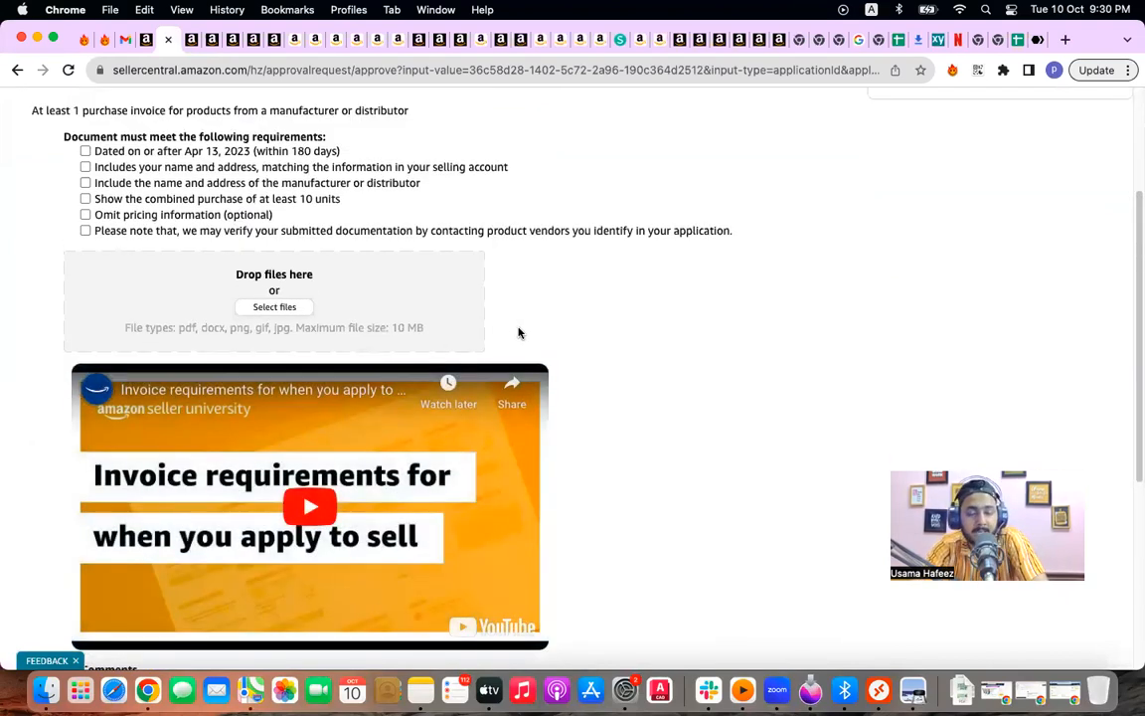
{"action": "scroll", "coordinate": [514, 337], "scroll_direction": "up", "scroll_amount": 2}
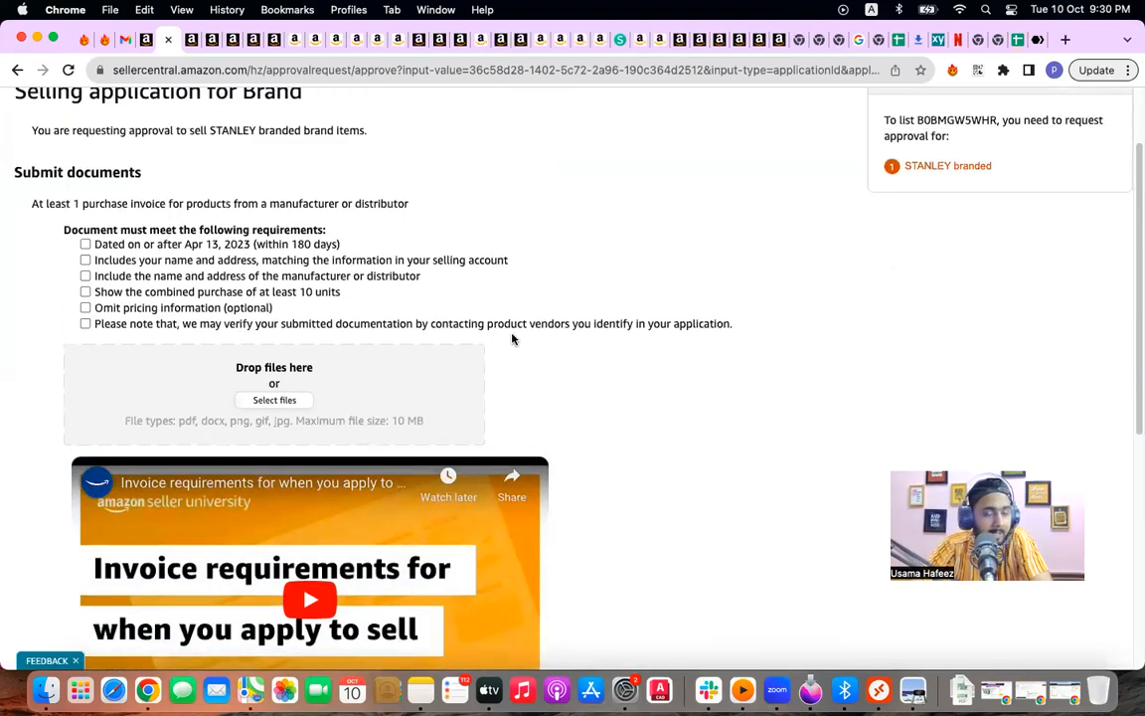
{"action": "scroll", "coordinate": [512, 339], "scroll_direction": "up", "scroll_amount": 1}
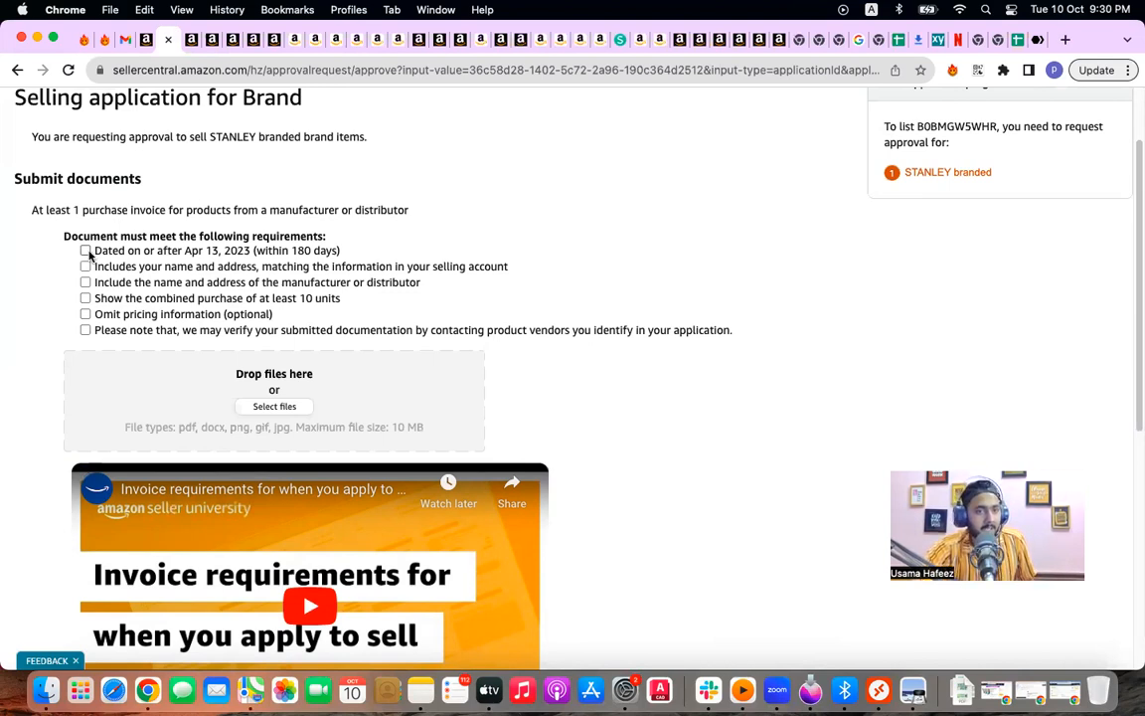
Step: Tick all six invoice requirements: date, addresses, manufacturer, 10+ units, pricing, vendor verification
{"action": "left_click", "coordinate": [85, 250]}
{"action": "left_click", "coordinate": [86, 266]}
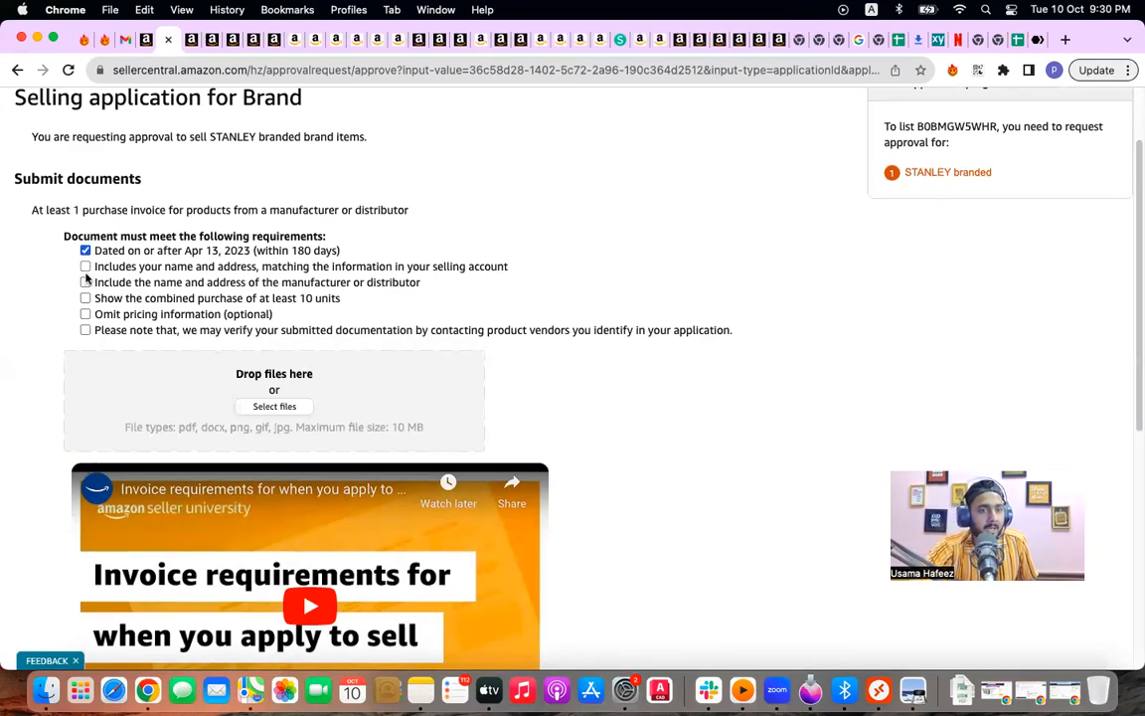
{"action": "left_click", "coordinate": [85, 282]}
{"action": "left_click", "coordinate": [86, 299]}
{"action": "left_click", "coordinate": [85, 314]}
{"action": "left_click", "coordinate": [85, 330]}
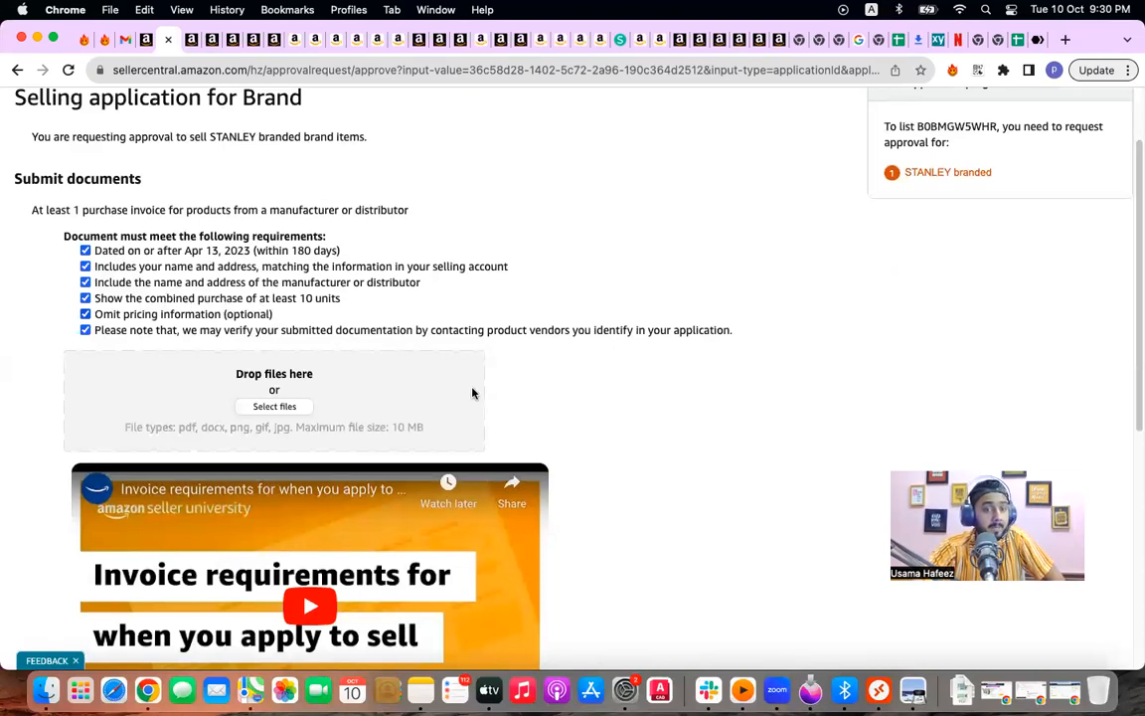
{"action": "left_click", "coordinate": [912, 688]}
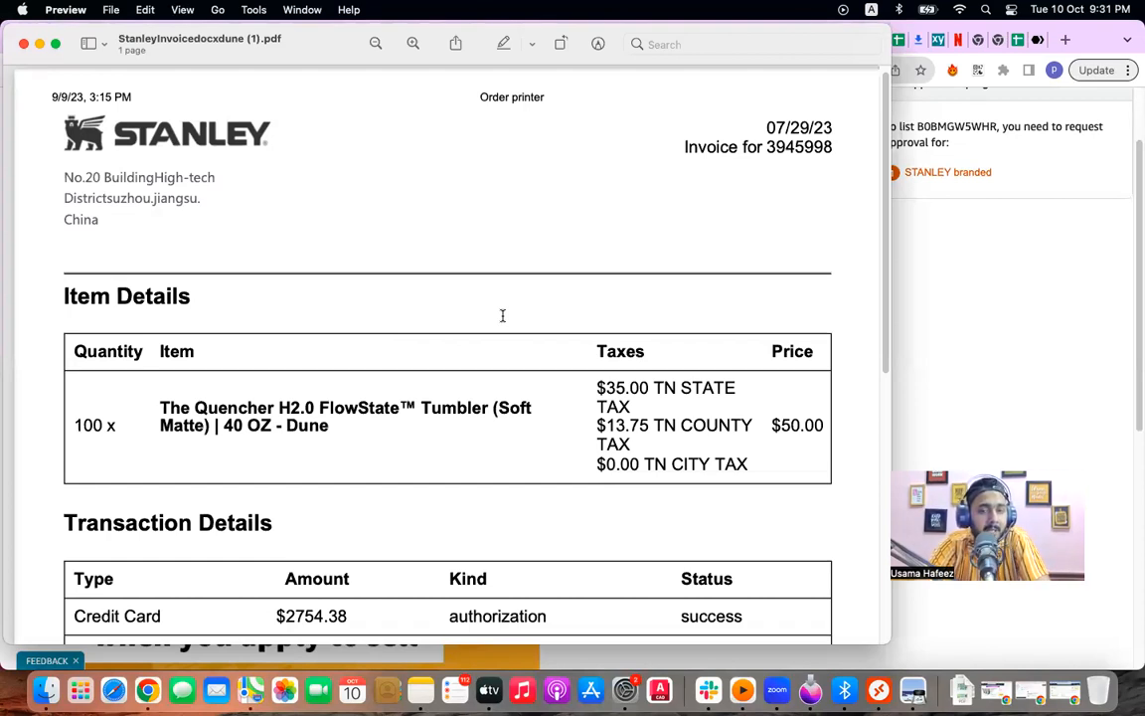
Step: Scroll through the Stanley invoice in Preview to compare it with the document requirements
{"action": "scroll", "coordinate": [502, 315], "scroll_direction": "down", "scroll_amount": 1}
{"action": "scroll", "coordinate": [501, 315], "scroll_direction": "down", "scroll_amount": 2}
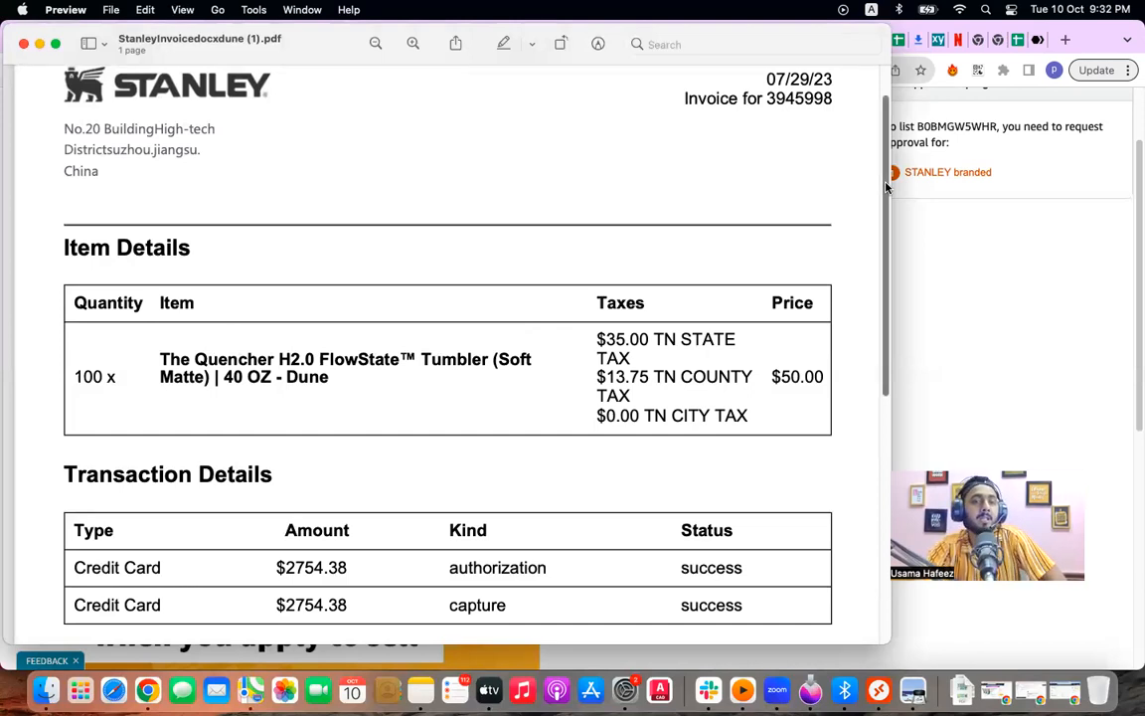
{"action": "mouse_move", "coordinate": [885, 190]}
{"action": "left_mouse_down"}
{"action": "mouse_move", "coordinate": [881, 290]}
{"action": "mouse_move", "coordinate": [881, 179]}
{"action": "left_mouse_up"}
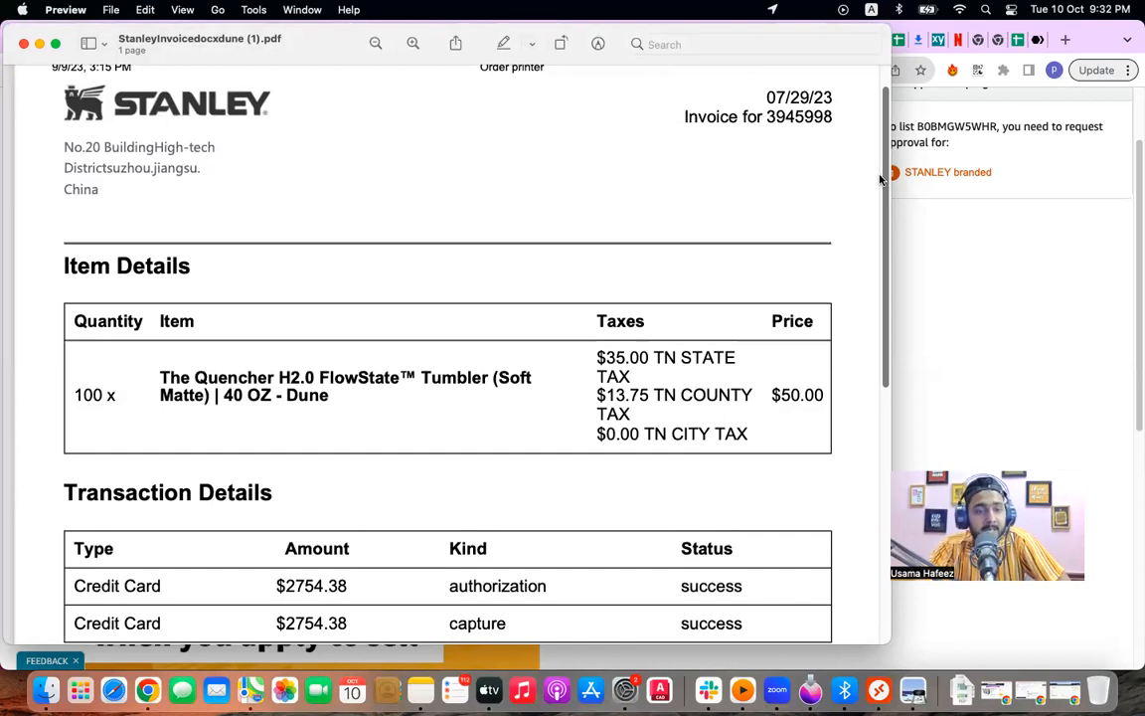
{"action": "left_click", "coordinate": [980, 264]}
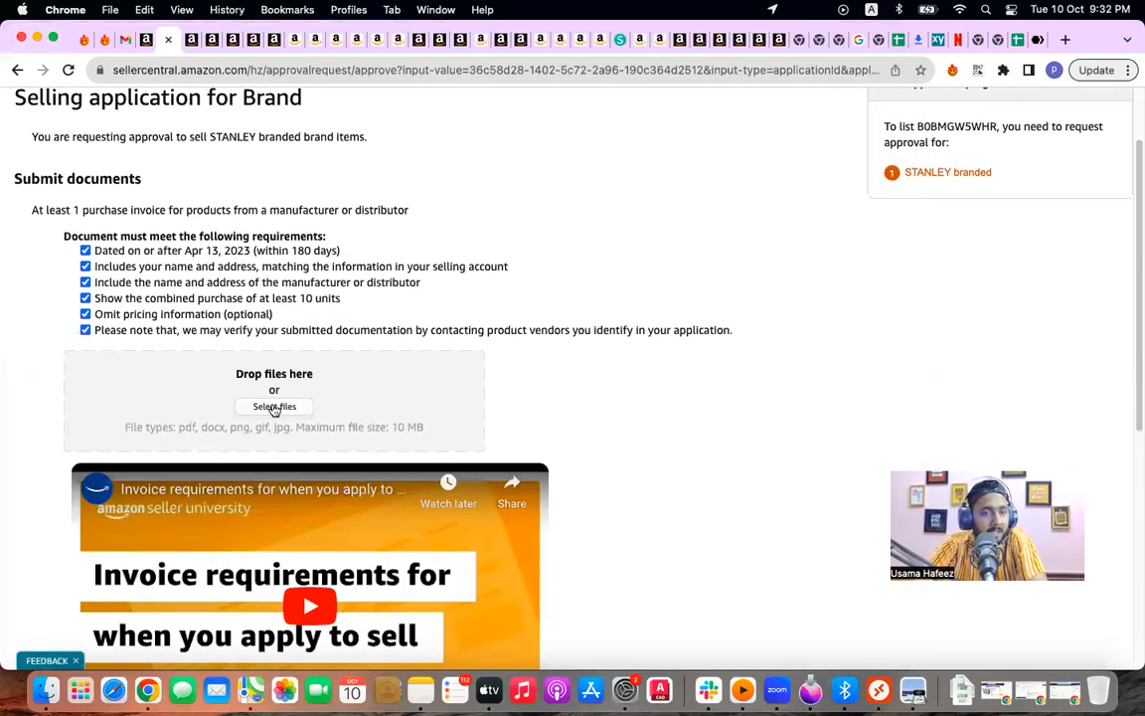
Step: Scroll the STANLEY selling application down to Submit and back up
{"action": "scroll", "coordinate": [612, 413], "scroll_direction": "down", "scroll_amount": 1}
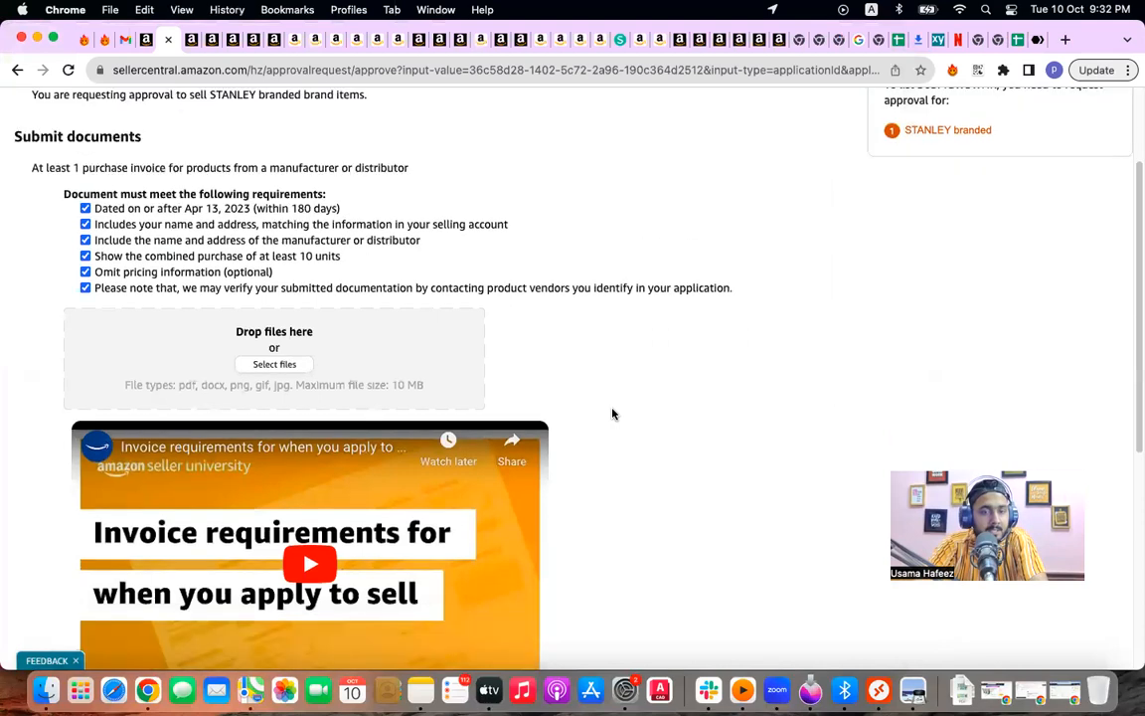
{"action": "scroll", "coordinate": [612, 414], "scroll_direction": "down", "scroll_amount": 5}
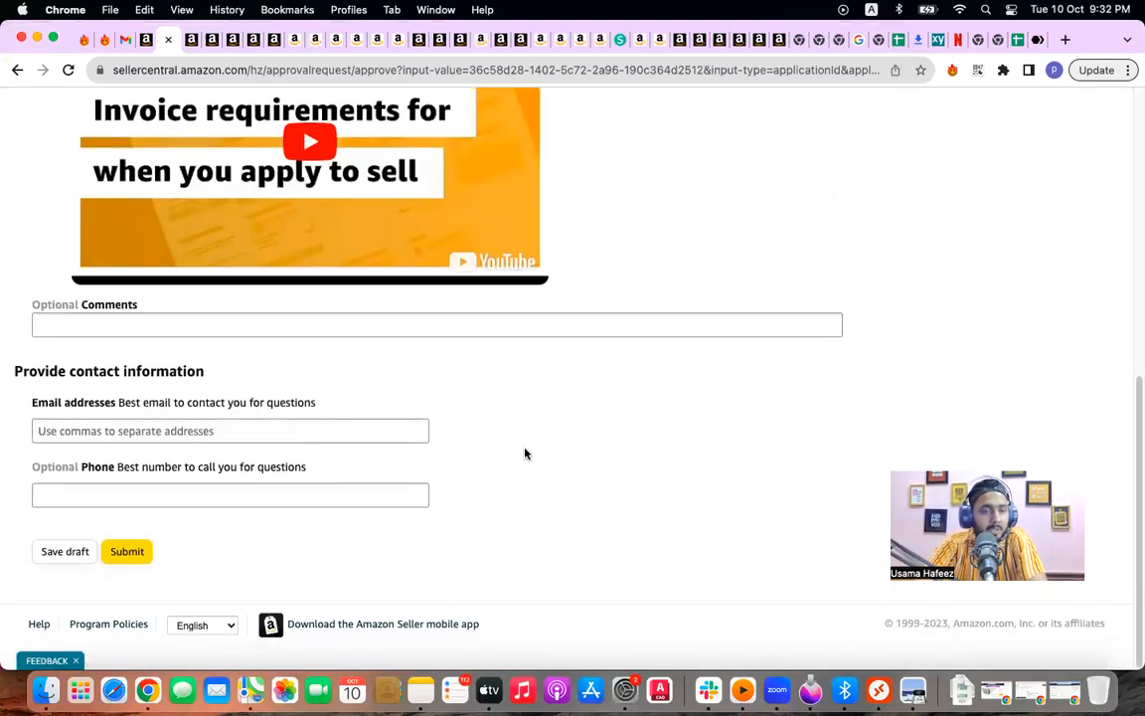
{"action": "scroll", "coordinate": [604, 443], "scroll_direction": "up", "scroll_amount": 5}
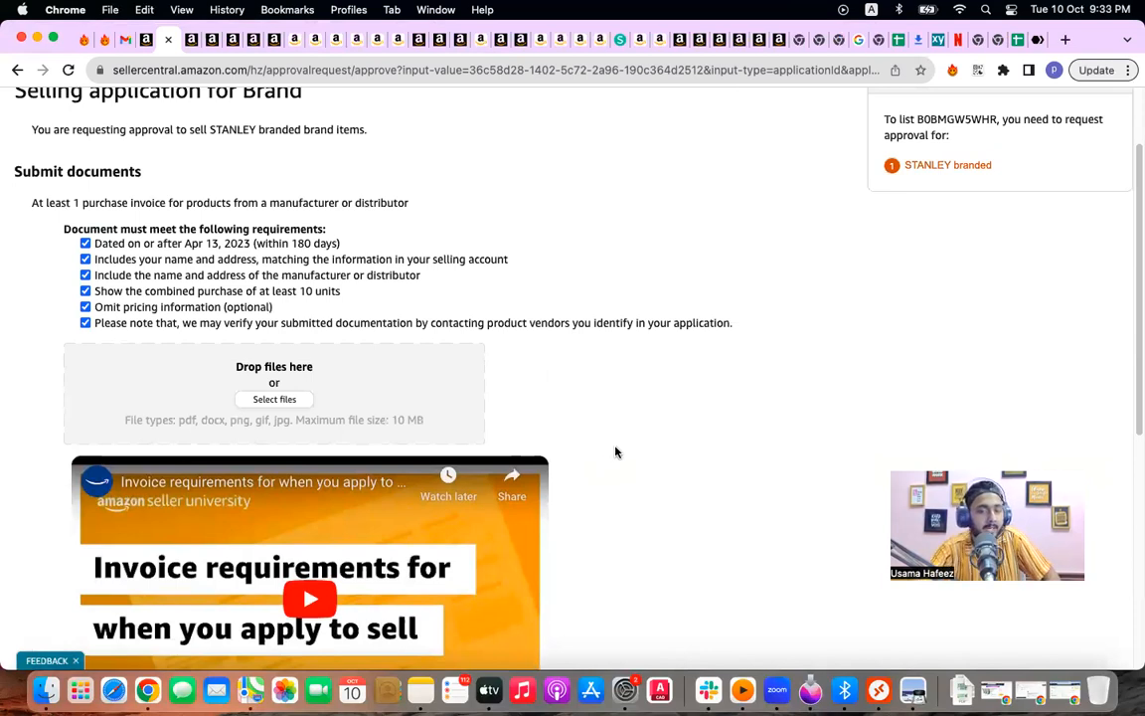
Step: Search Google for 'stanley' in a new tab and open the stanley1913.com result in its own tab
{"action": "left_click", "coordinate": [1063, 40]}
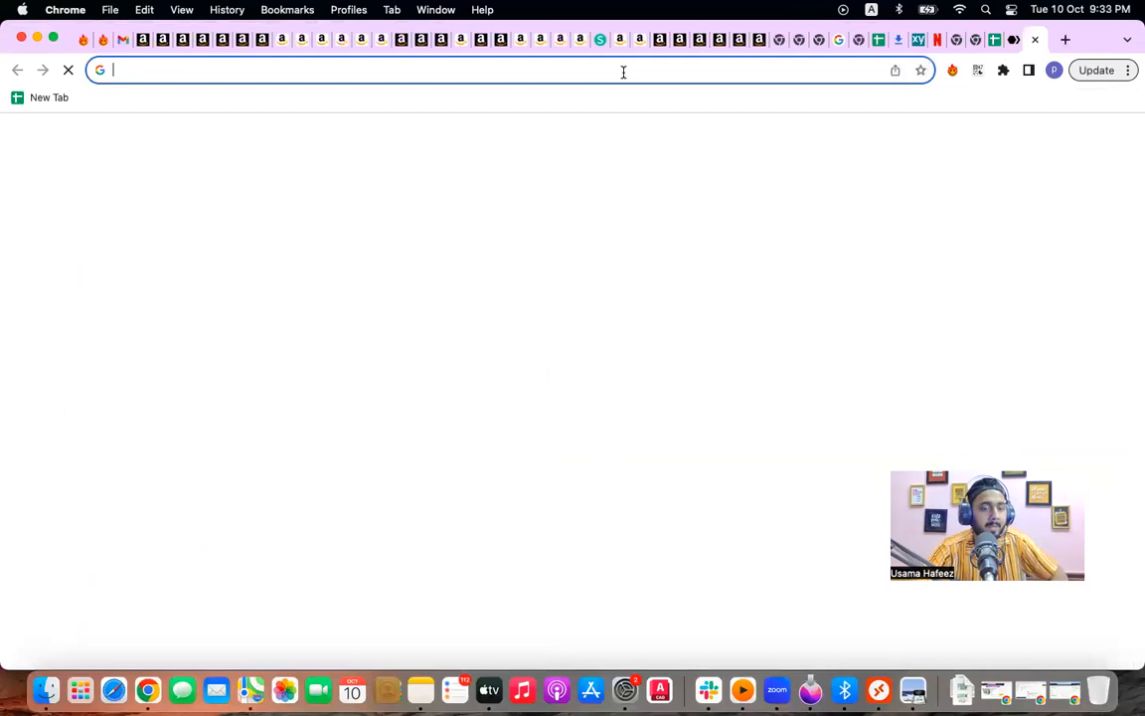
{"action": "type", "text": "sta"}
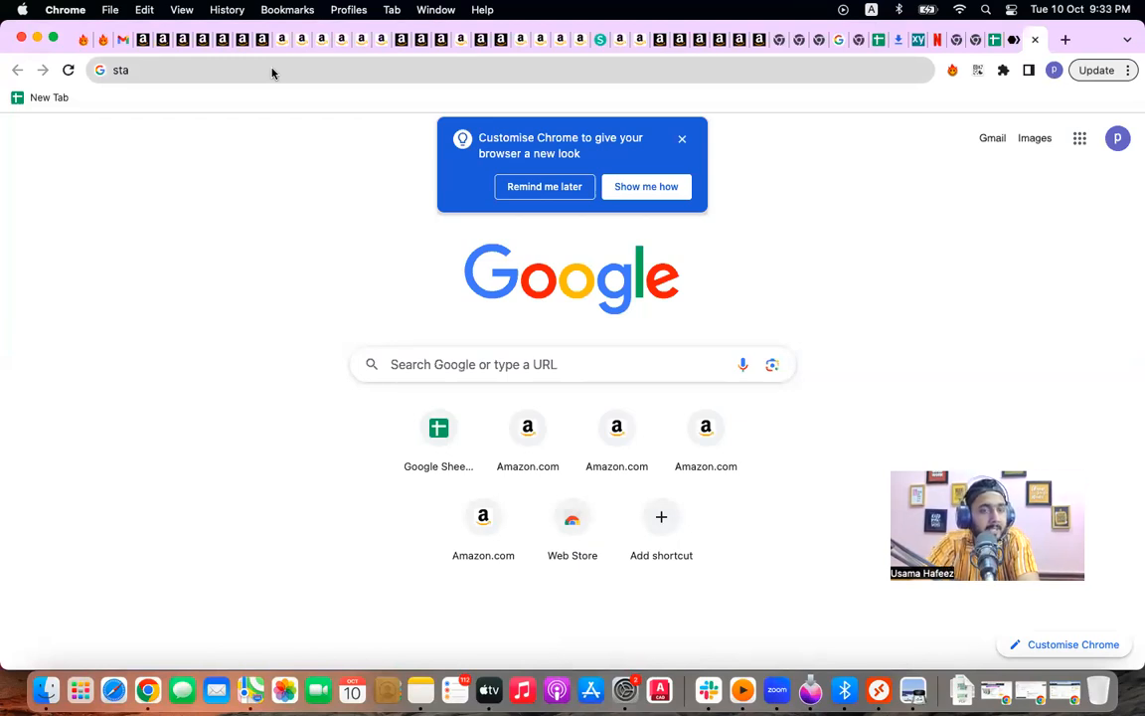
{"action": "left_click", "coordinate": [272, 73]}
{"action": "type", "text": "nley"}
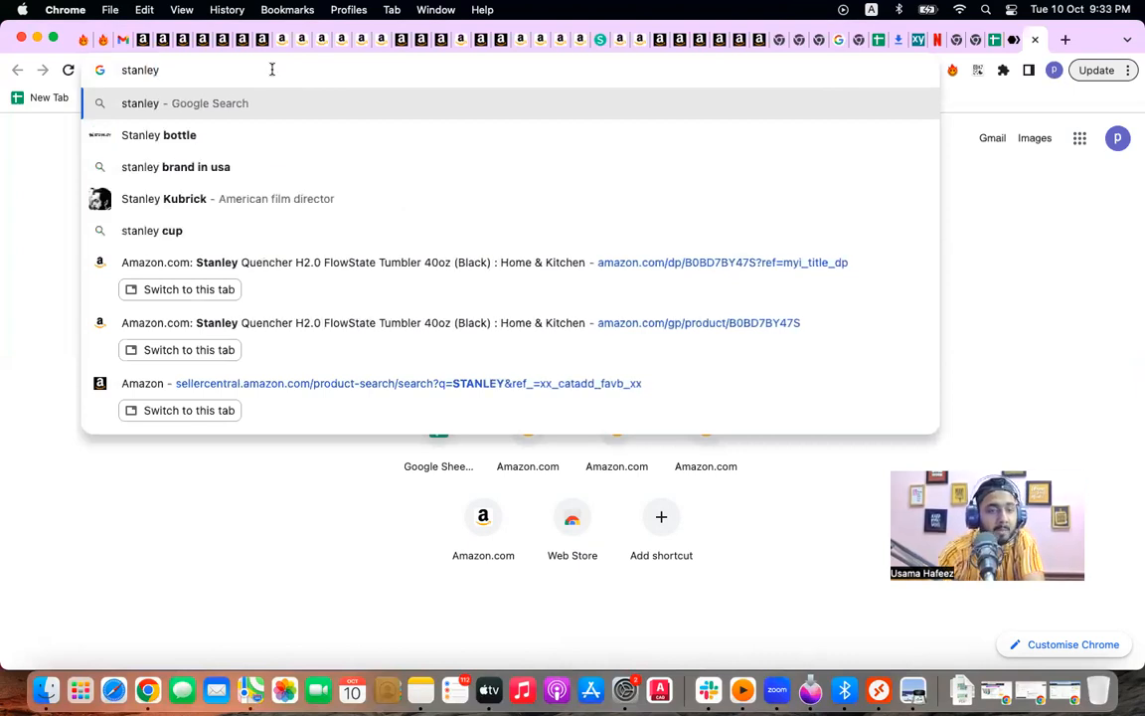
{"action": "key", "text": "Return"}
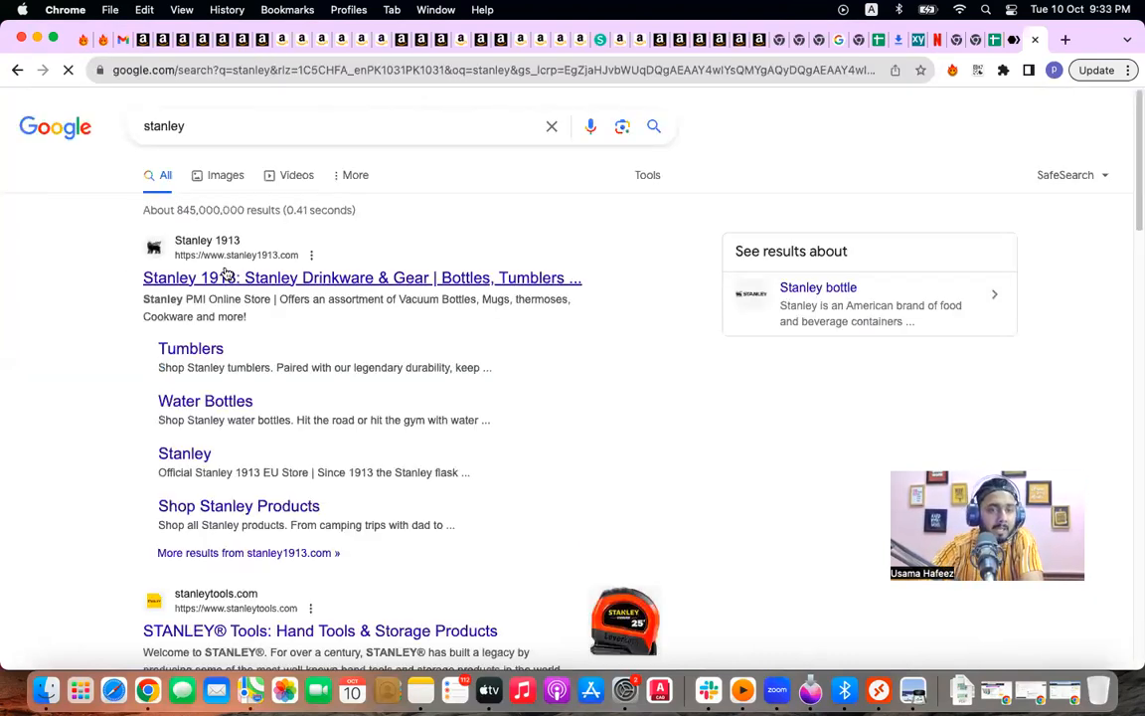
{"action": "right_click", "coordinate": [236, 260]}
{"action": "left_click", "coordinate": [298, 281]}
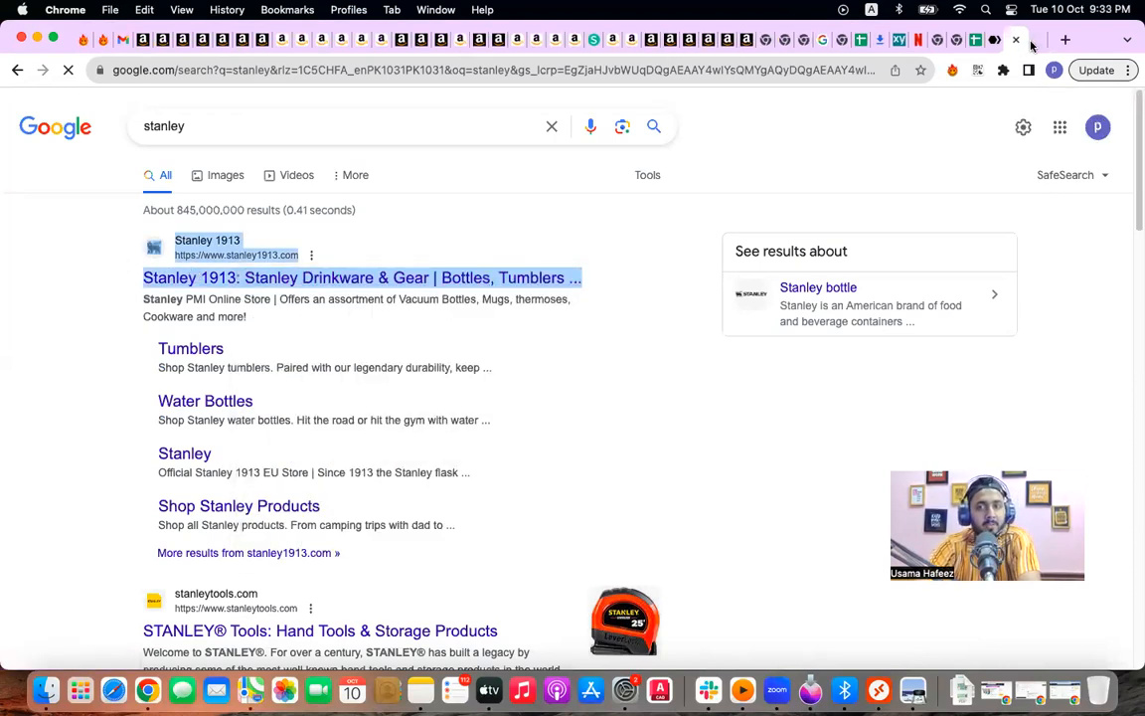
{"action": "key", "text": "ctrl+Tab"}
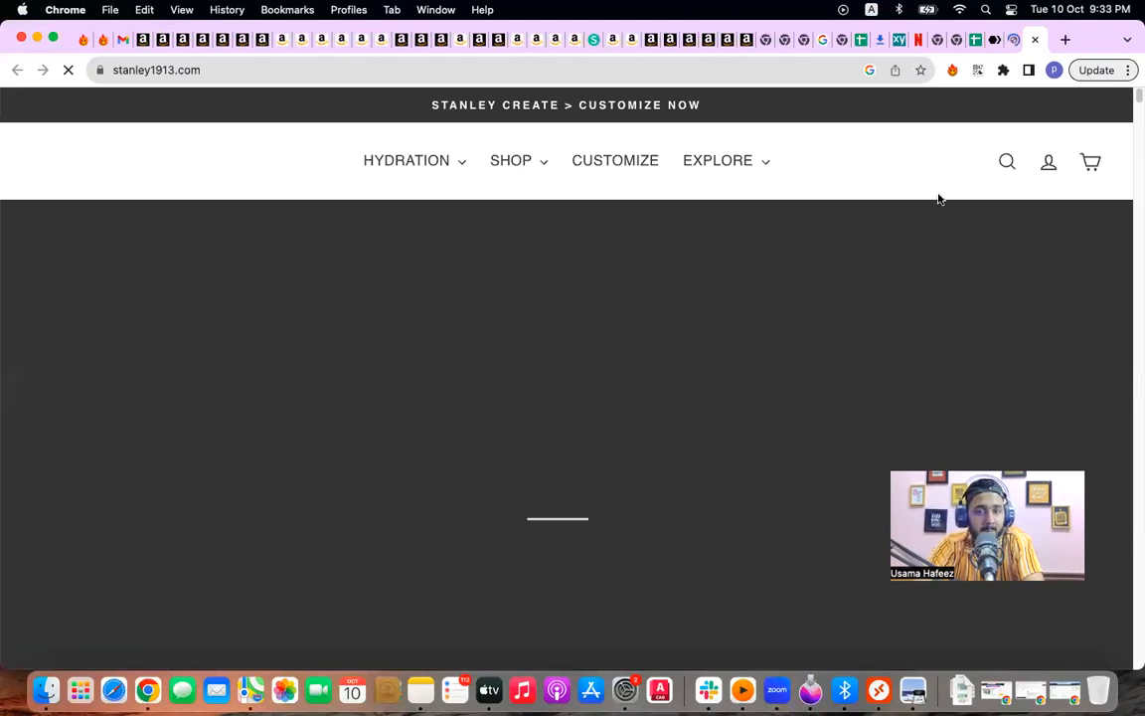
{"action": "scroll", "coordinate": [942, 198], "scroll_direction": "down", "scroll_amount": 3}
{"action": "scroll", "coordinate": [938, 198], "scroll_direction": "down", "scroll_amount": 3}
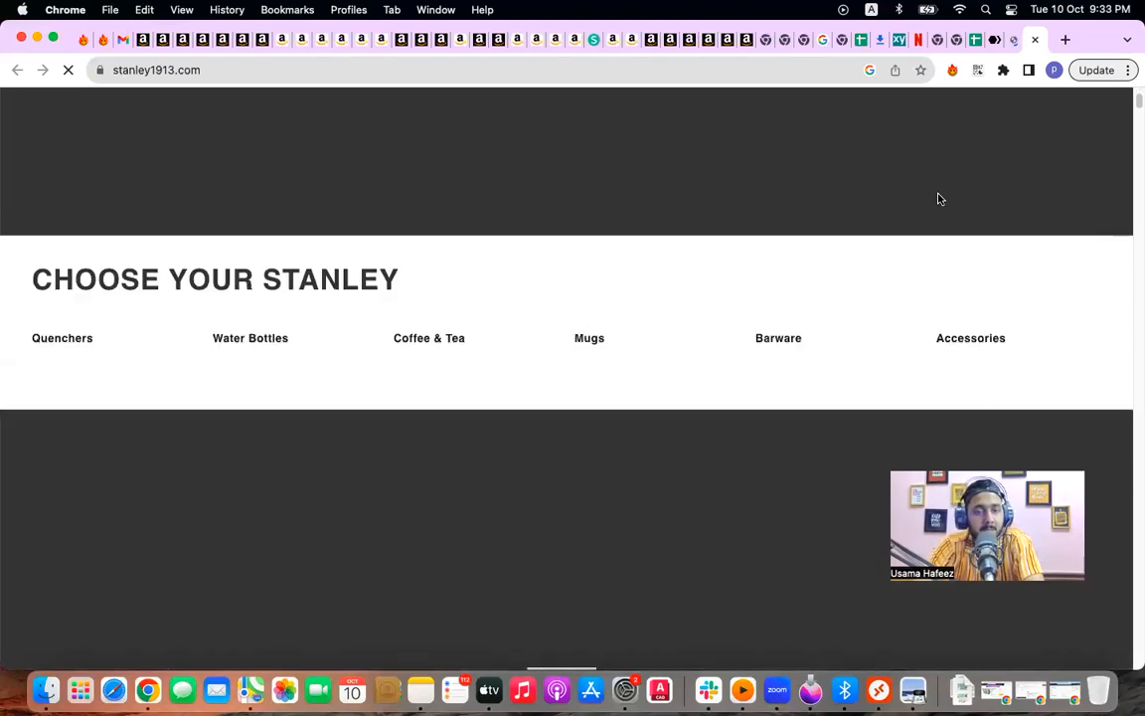
{"action": "scroll", "coordinate": [938, 198], "scroll_direction": "down", "scroll_amount": 3}
{"action": "scroll", "coordinate": [939, 199], "scroll_direction": "down", "scroll_amount": 5}
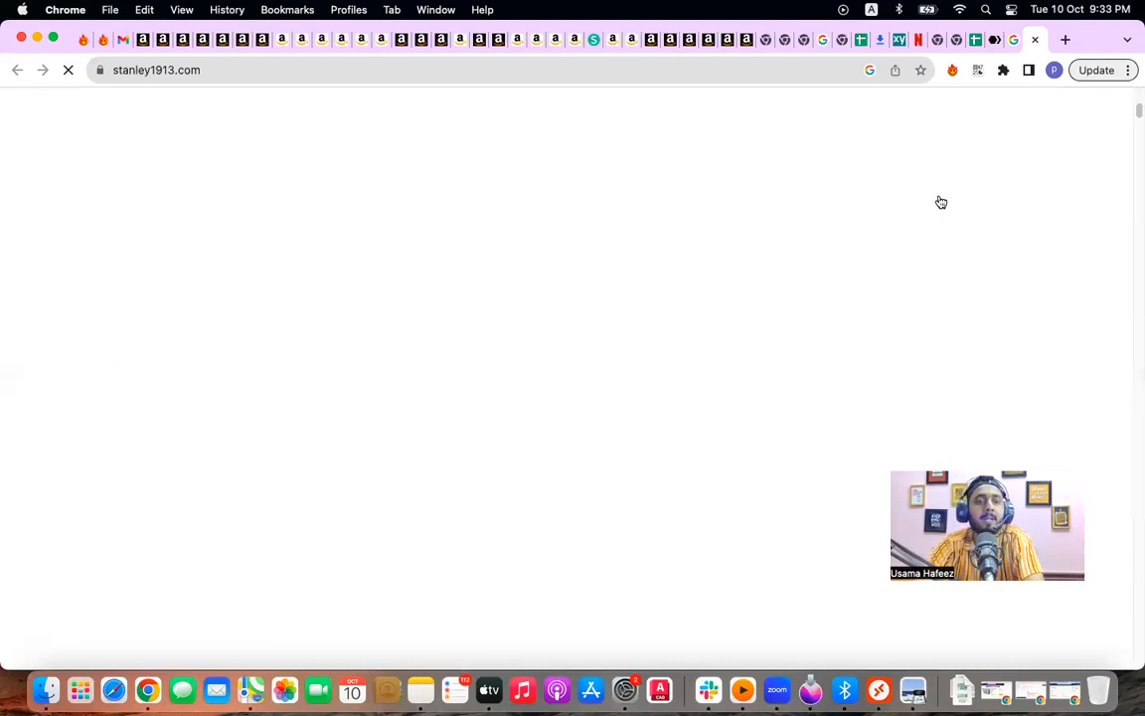
{"action": "scroll", "coordinate": [942, 201], "scroll_direction": "down", "scroll_amount": 5}
{"action": "scroll", "coordinate": [942, 200], "scroll_direction": "up", "scroll_amount": 15}
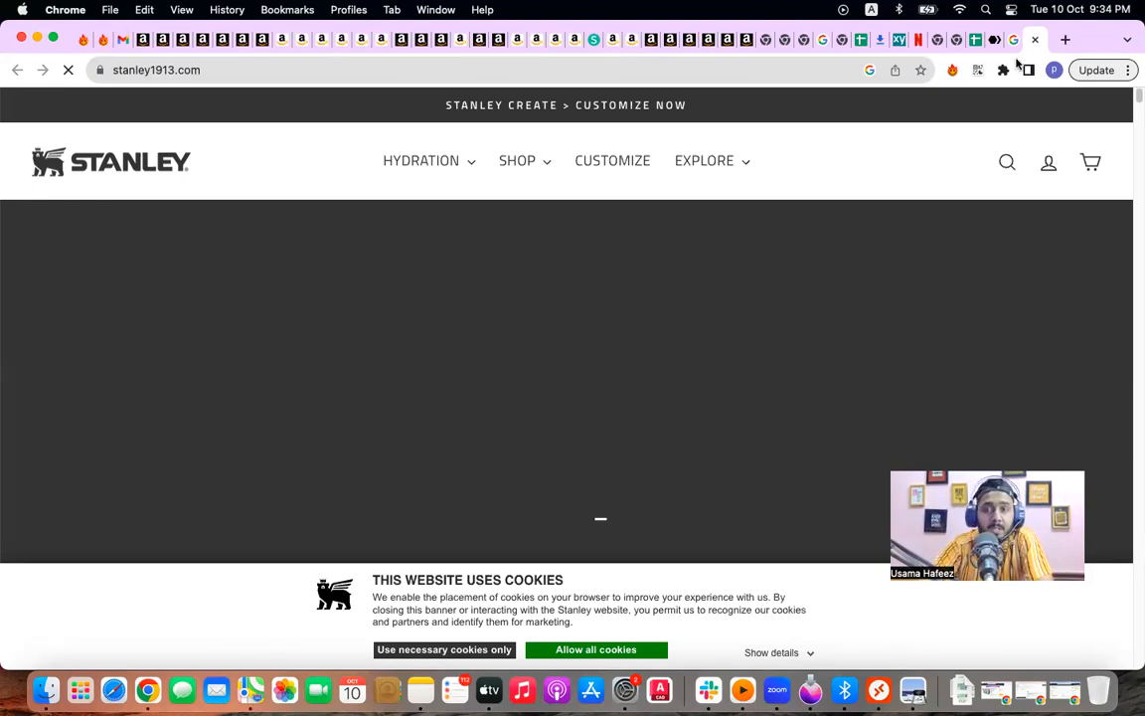
Step: Search Google for 'mrjeff' in a new tab and scroll through the Mr Jeff results
{"action": "key", "text": "super+t"}
{"action": "type", "text": "mrjeff"}
{"action": "key", "text": "Return"}
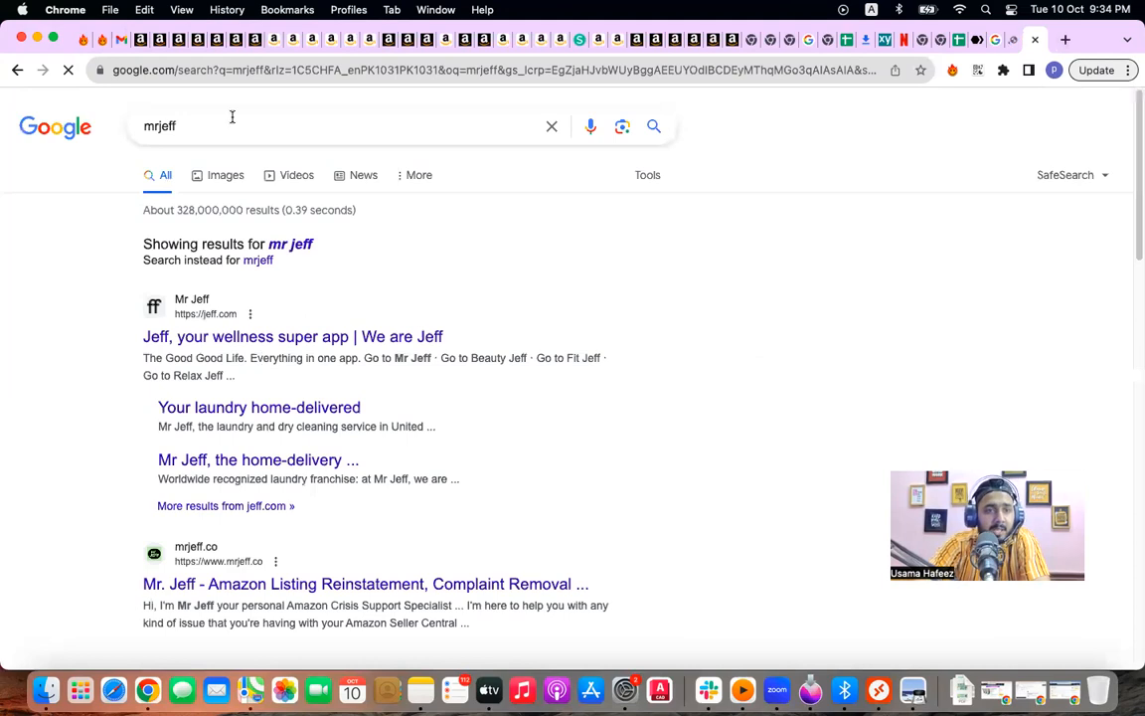
{"action": "scroll", "coordinate": [391, 548], "scroll_direction": "down", "scroll_amount": 1}
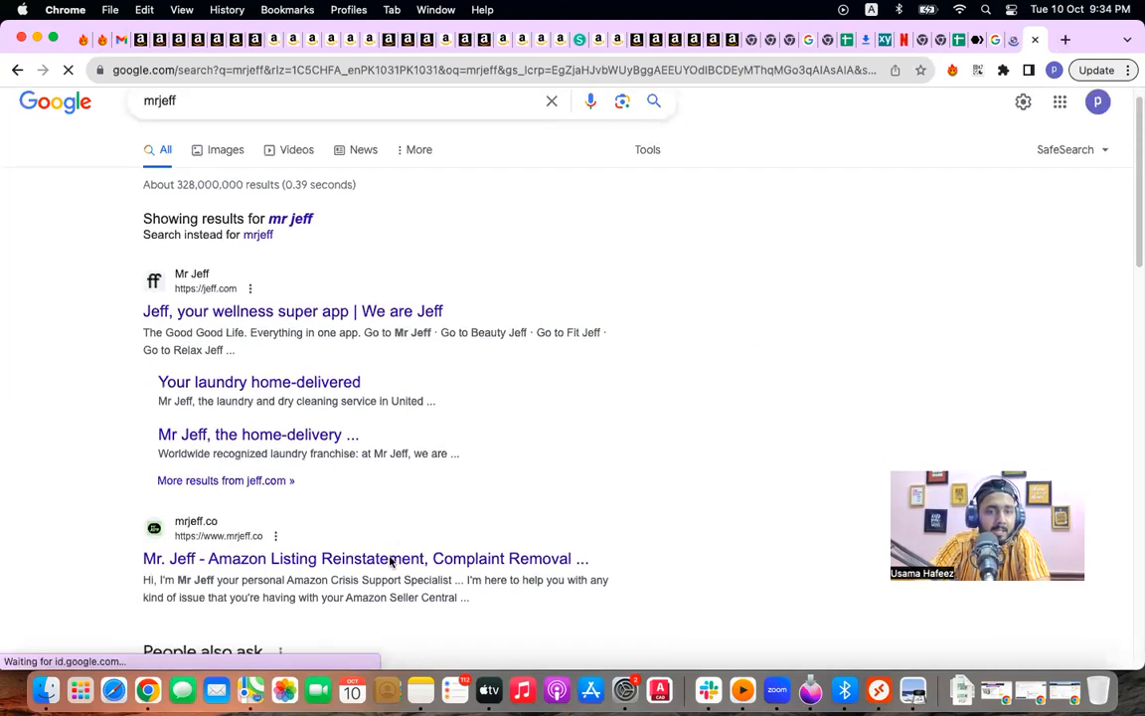
{"action": "scroll", "coordinate": [396, 550], "scroll_direction": "down", "scroll_amount": 3}
{"action": "scroll", "coordinate": [399, 495], "scroll_direction": "down", "scroll_amount": 3}
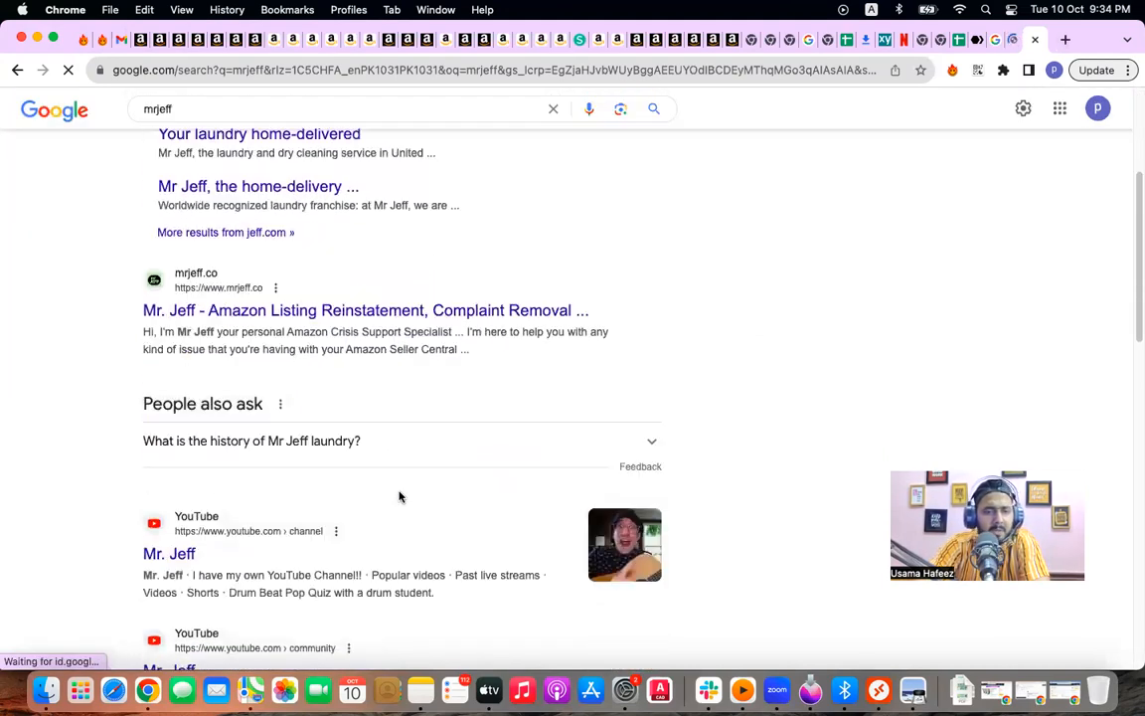
{"action": "scroll", "coordinate": [400, 496], "scroll_direction": "up", "scroll_amount": 3}
{"action": "scroll", "coordinate": [384, 395], "scroll_direction": "up", "scroll_amount": 1}
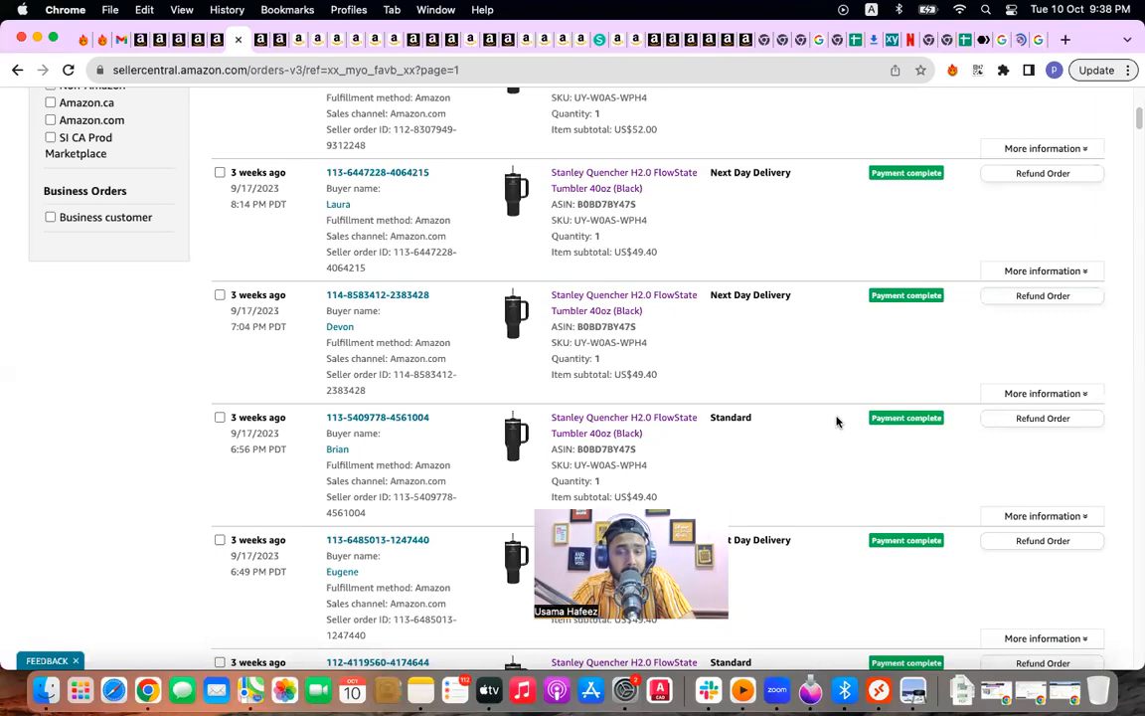
Step: Scroll through the completed Stanley Quencher 40oz orders in Manage Orders
{"action": "scroll", "coordinate": [836, 421], "scroll_direction": "down", "scroll_amount": 10}
{"action": "scroll", "coordinate": [836, 421], "scroll_direction": "down", "scroll_amount": 15}
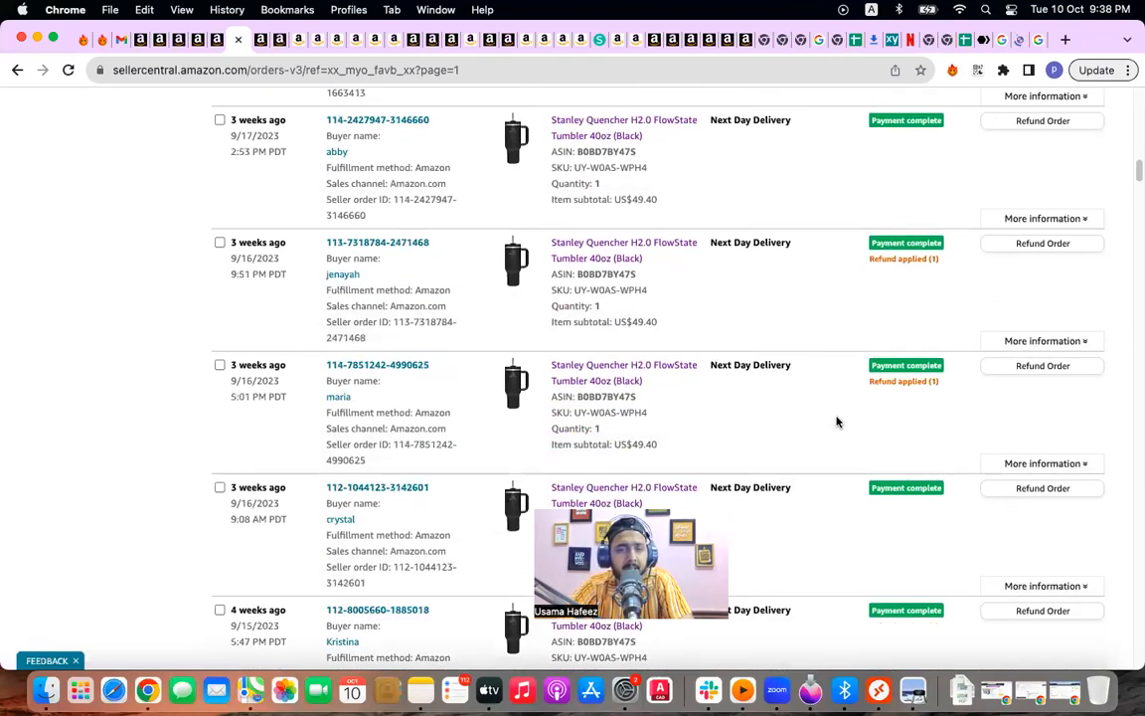
{"action": "scroll", "coordinate": [836, 421], "scroll_direction": "down", "scroll_amount": 15}
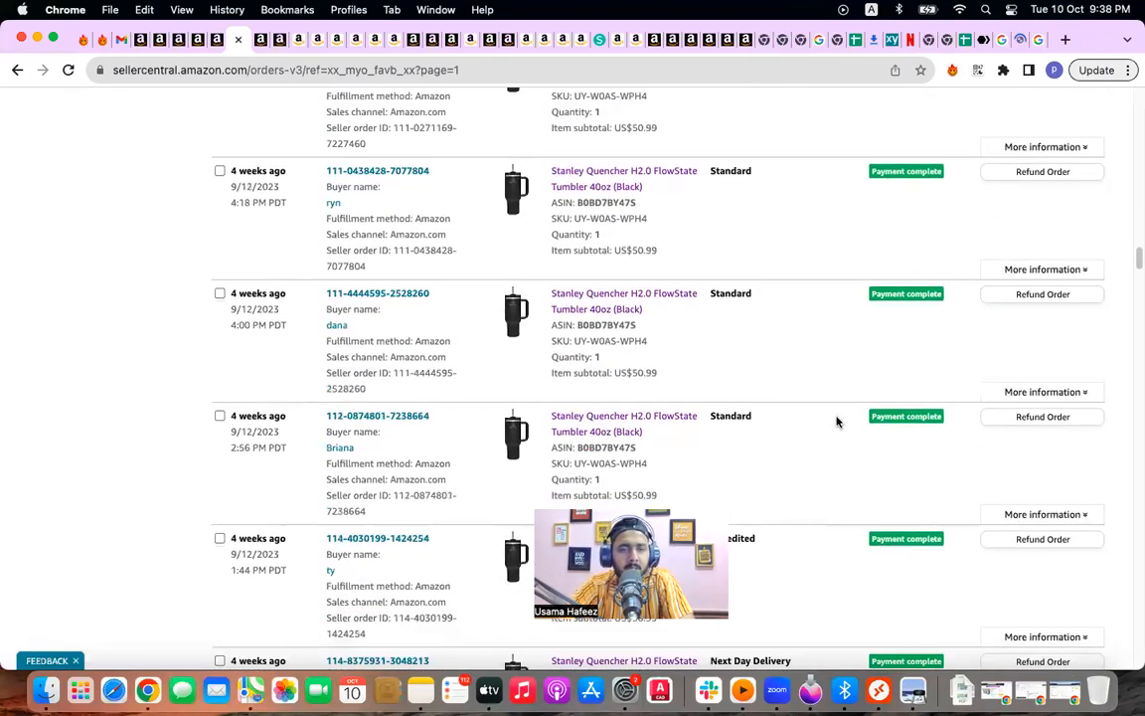
{"action": "scroll", "coordinate": [836, 422], "scroll_direction": "down", "scroll_amount": 15}
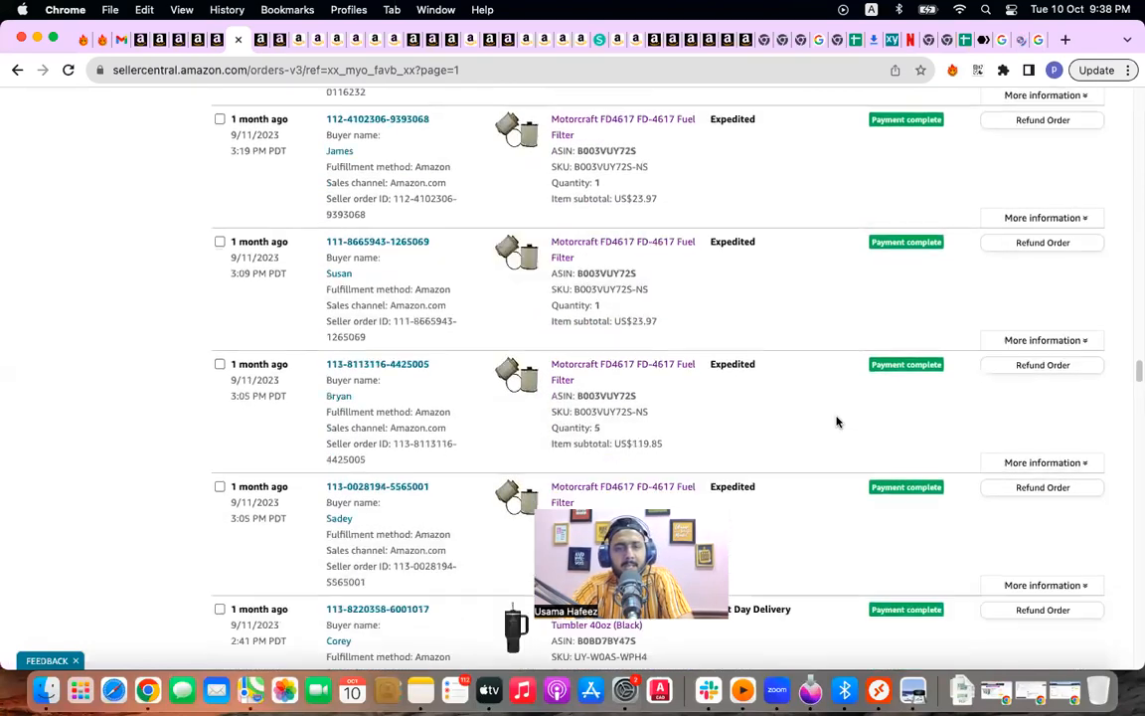
{"action": "scroll", "coordinate": [836, 421], "scroll_direction": "down", "scroll_amount": 15}
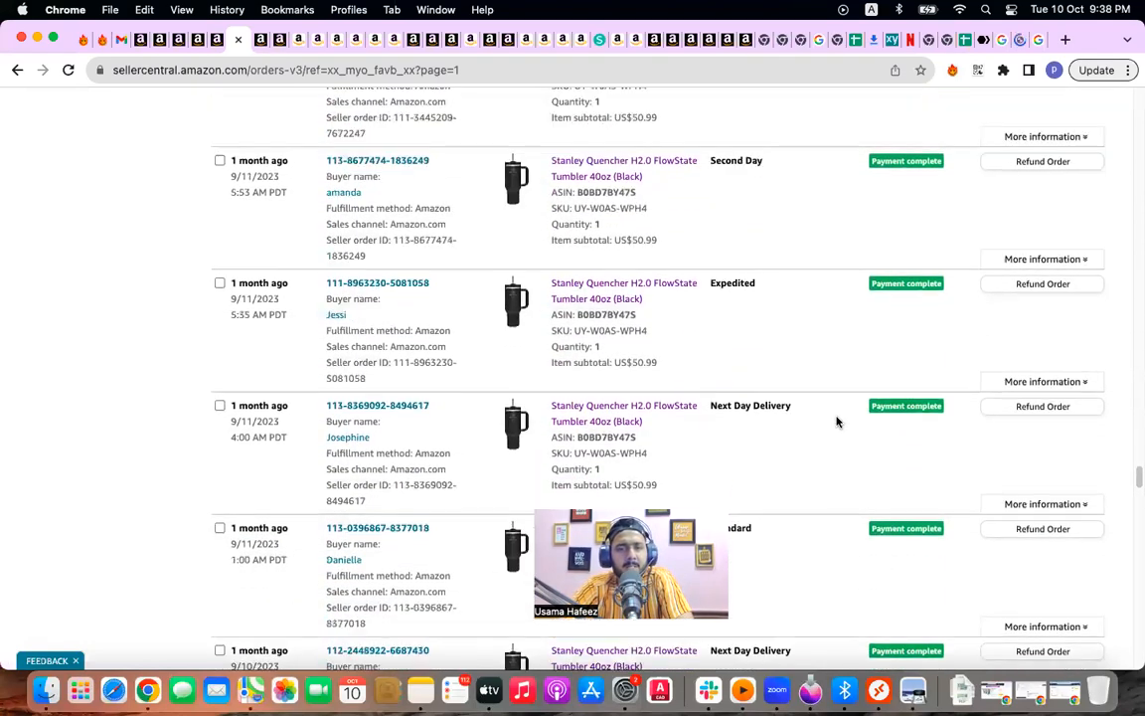
{"action": "scroll", "coordinate": [835, 421], "scroll_direction": "down", "scroll_amount": 15}
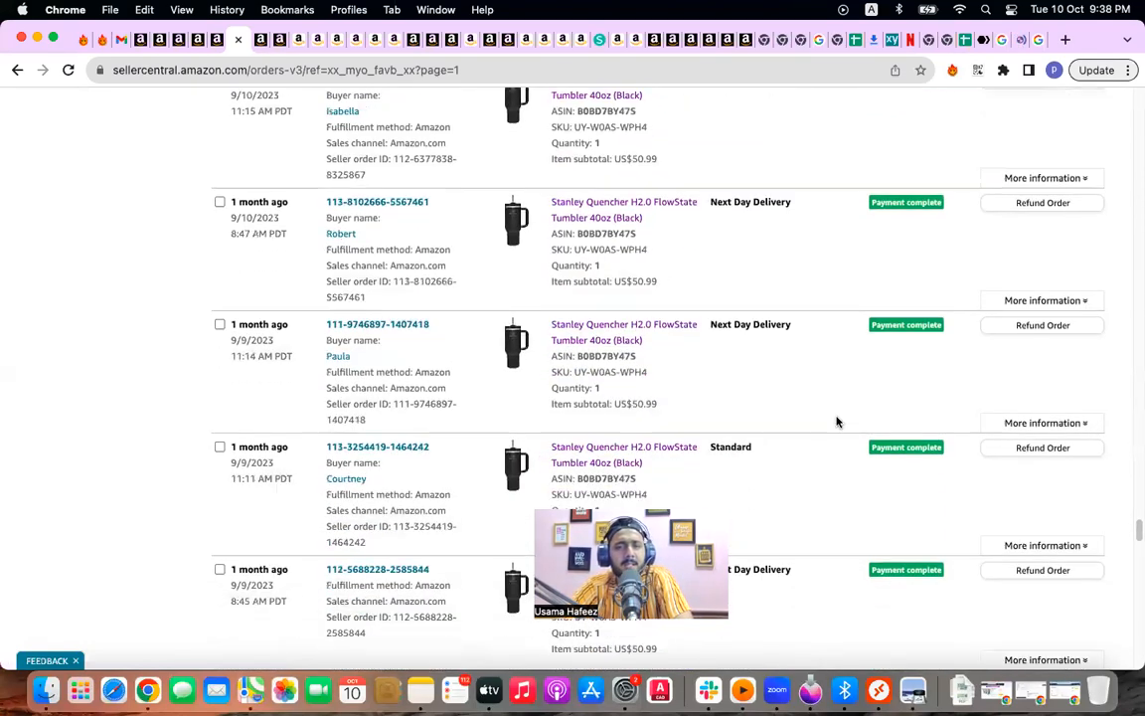
{"action": "scroll", "coordinate": [836, 421], "scroll_direction": "down", "scroll_amount": 15}
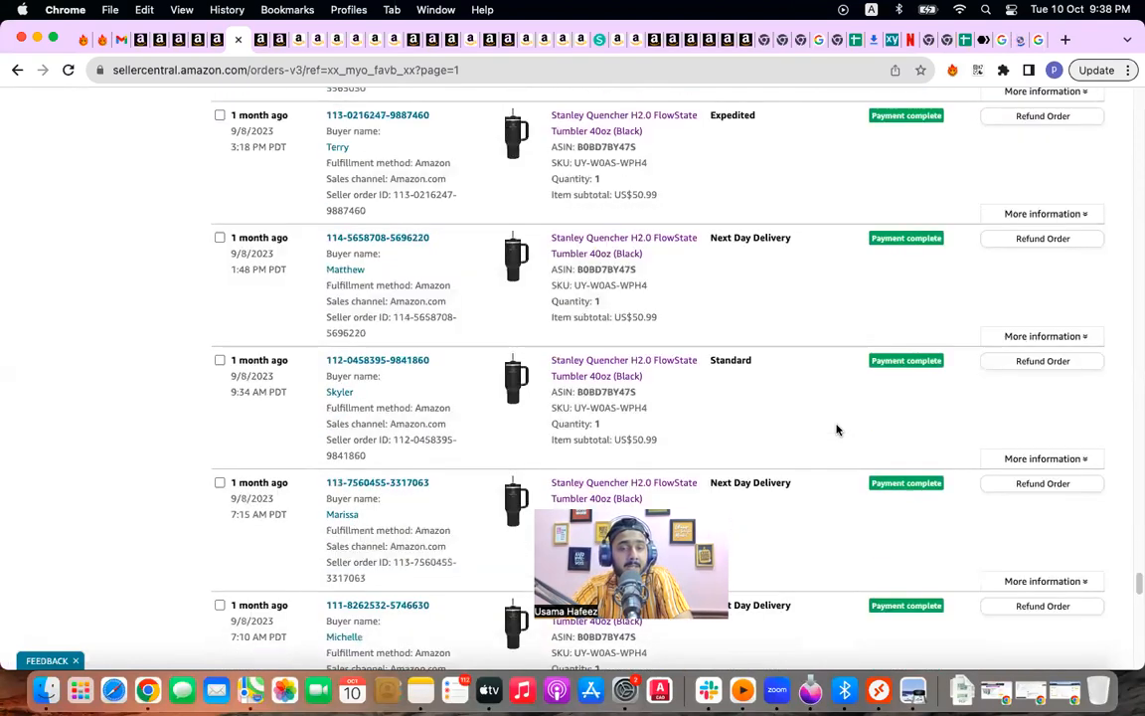
{"action": "scroll", "coordinate": [836, 429], "scroll_direction": "up", "scroll_amount": 3}
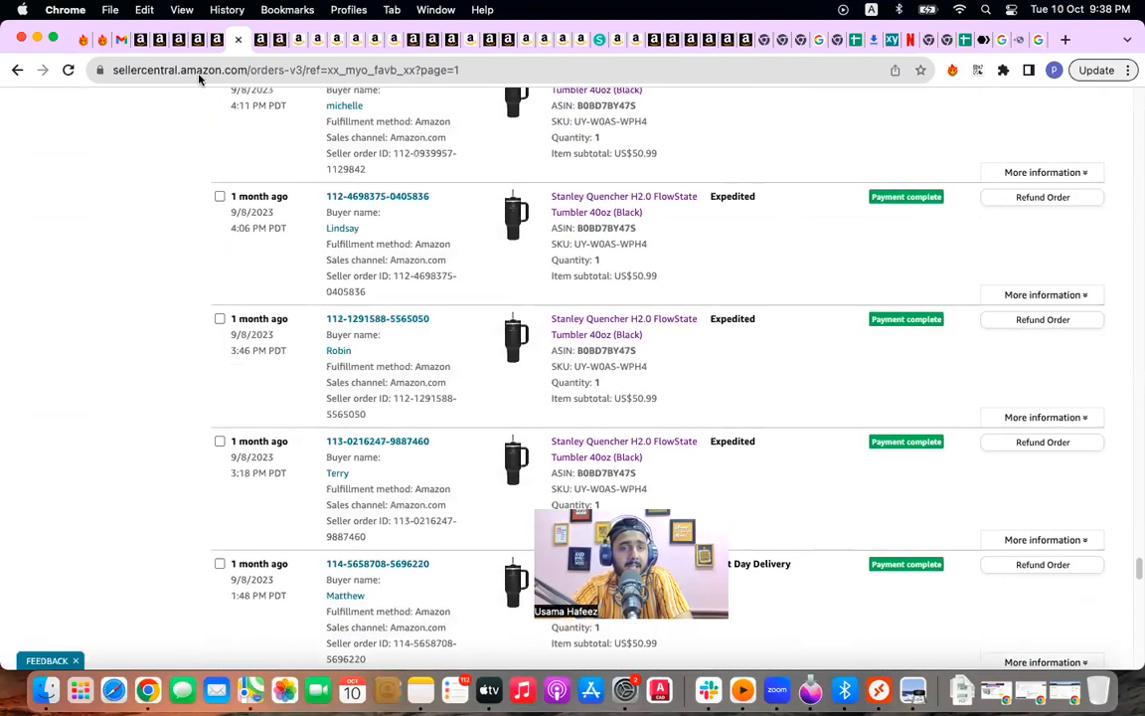
Step: Switch to the pending FBA orders and review the Stanley Quencher orders awaiting payment verification
{"action": "key", "text": "ctrl+Tab"}
{"action": "scroll", "coordinate": [409, 318], "scroll_direction": "down", "scroll_amount": 10}
{"action": "scroll", "coordinate": [407, 318], "scroll_direction": "down", "scroll_amount": 10}
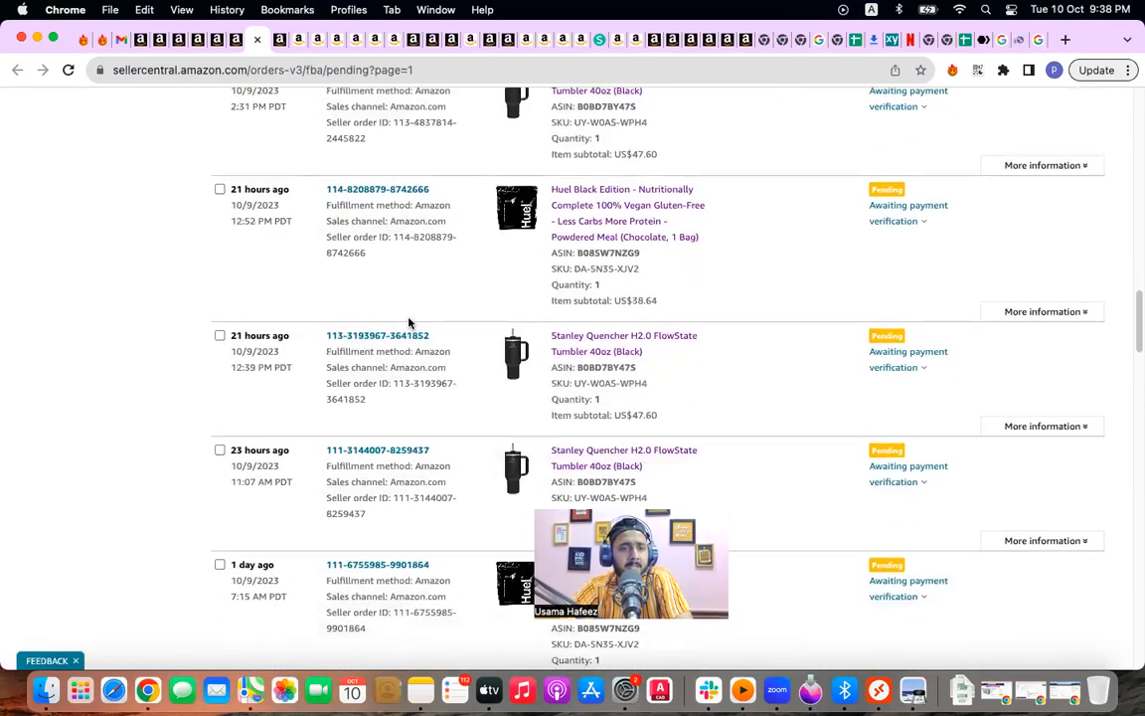
{"action": "scroll", "coordinate": [408, 323], "scroll_direction": "down", "scroll_amount": 10}
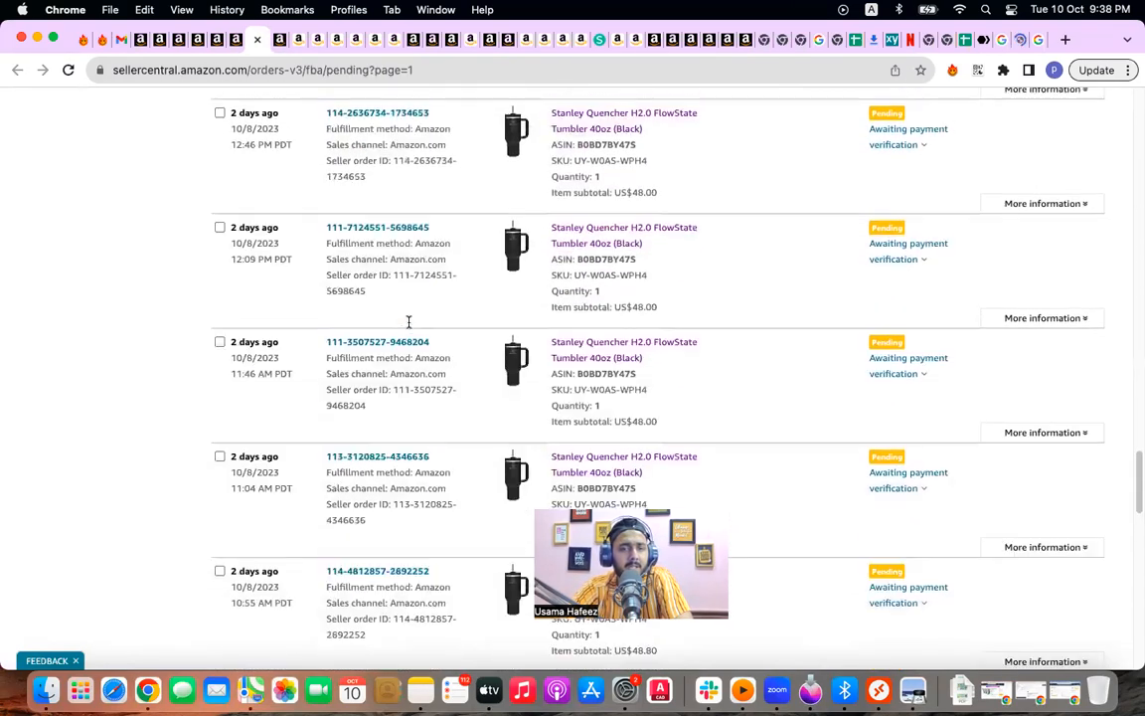
Step: Look at the Huel listing, then bring up the Stanley Quencher H2.0 FlowState 40oz (Black) page
{"action": "left_click", "coordinate": [322, 41]}
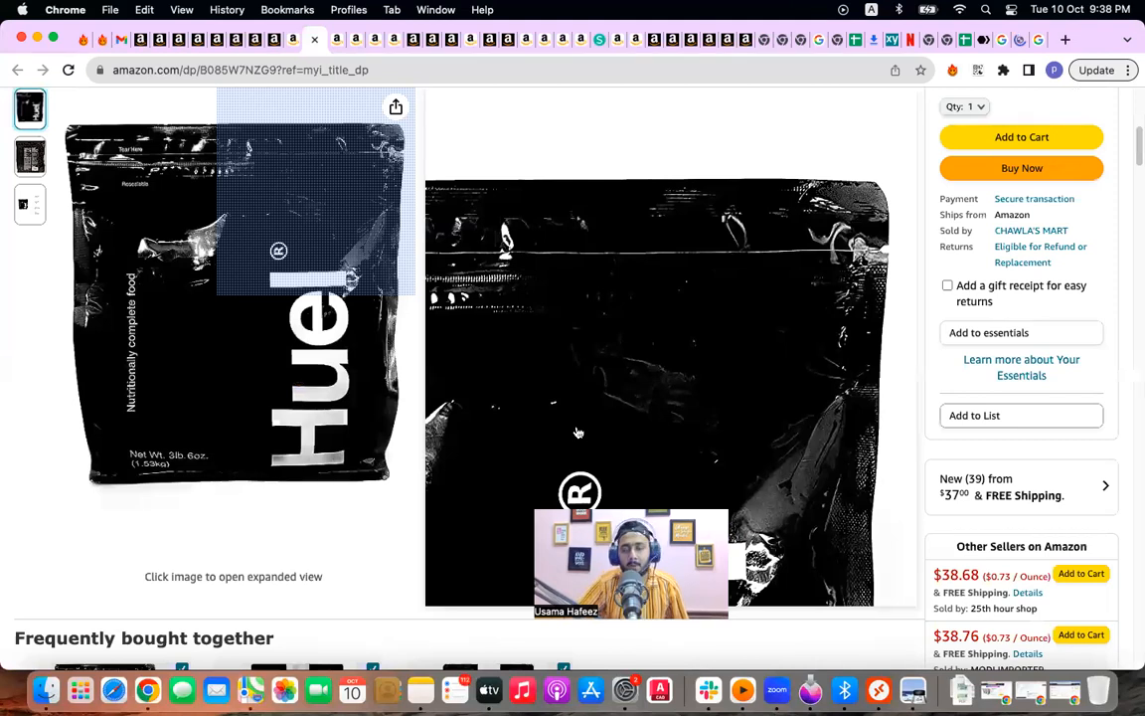
{"action": "left_click", "coordinate": [373, 40]}
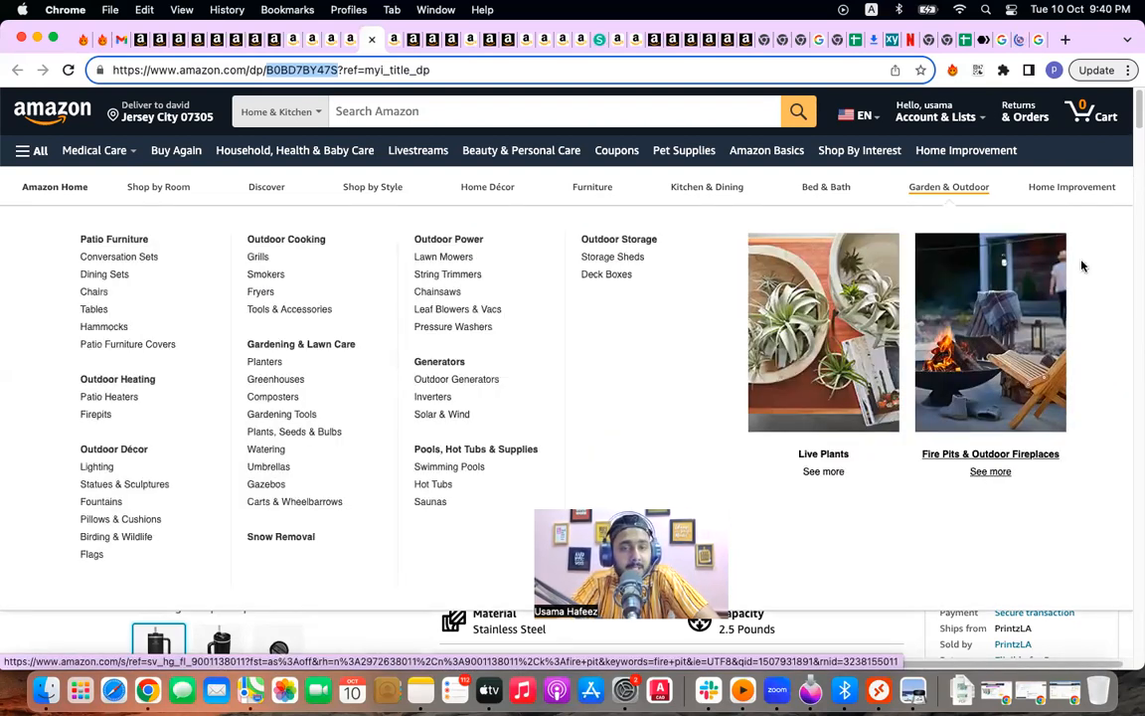
Step: Move to another Chrome profile's window and start a blank new tab there
{"action": "left_click", "coordinate": [1054, 70]}
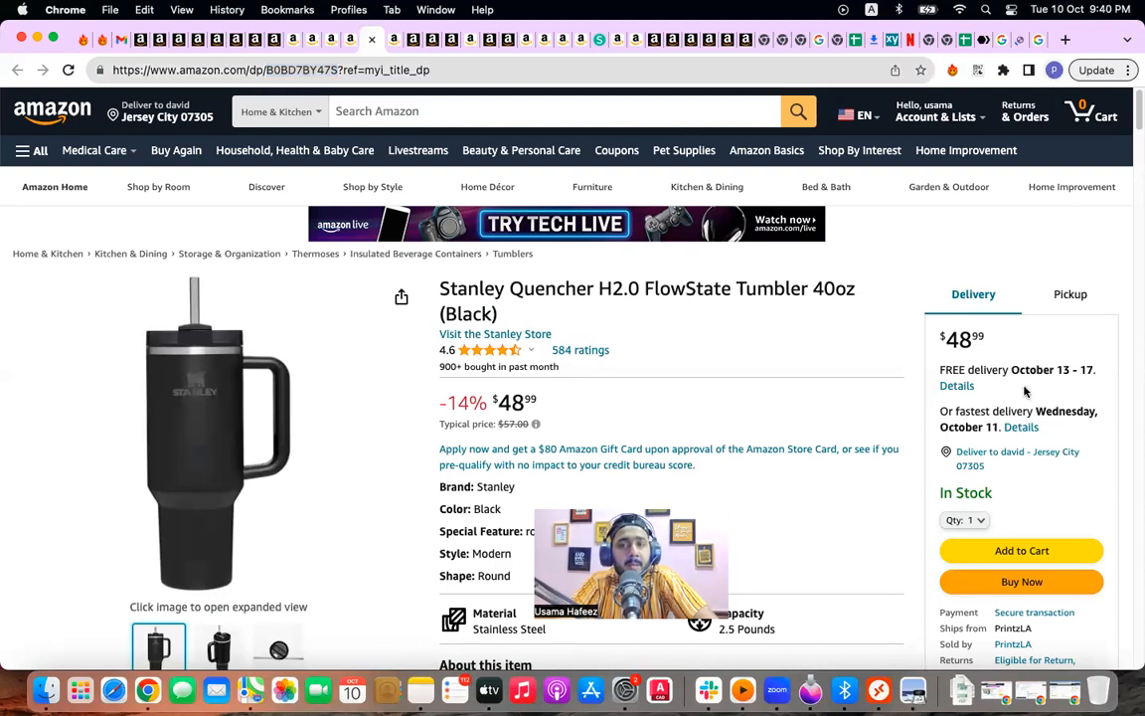
{"action": "scroll", "coordinate": [986, 474], "scroll_direction": "down", "scroll_amount": 5}
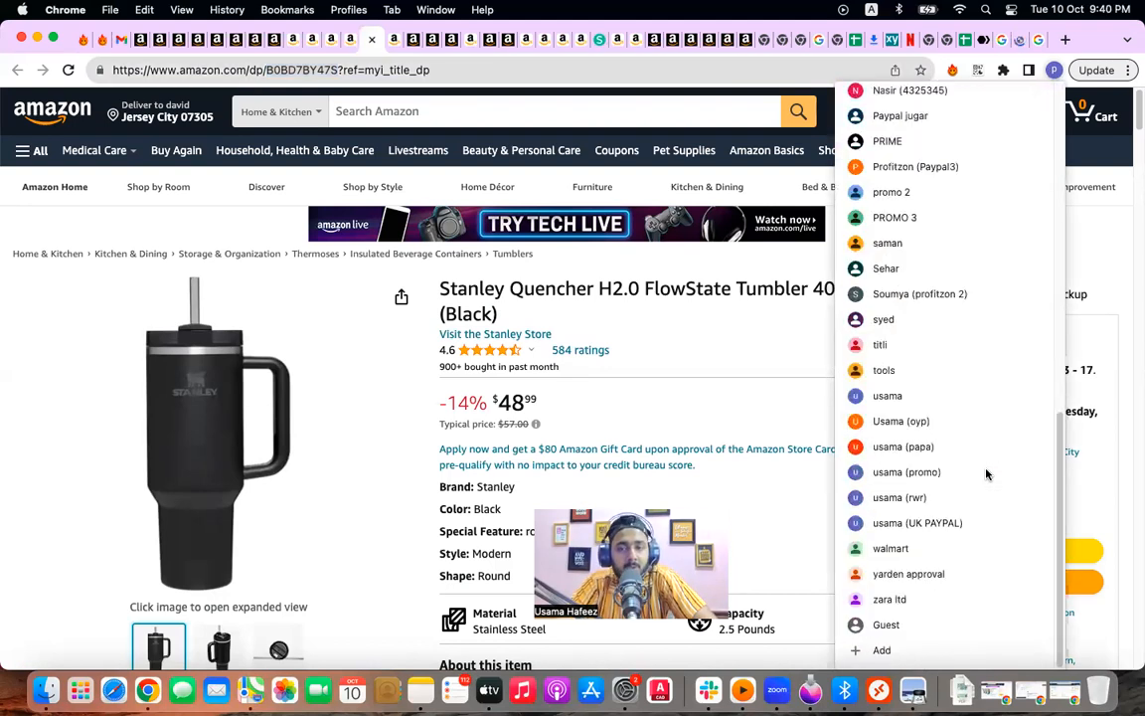
{"action": "left_click", "coordinate": [948, 524]}
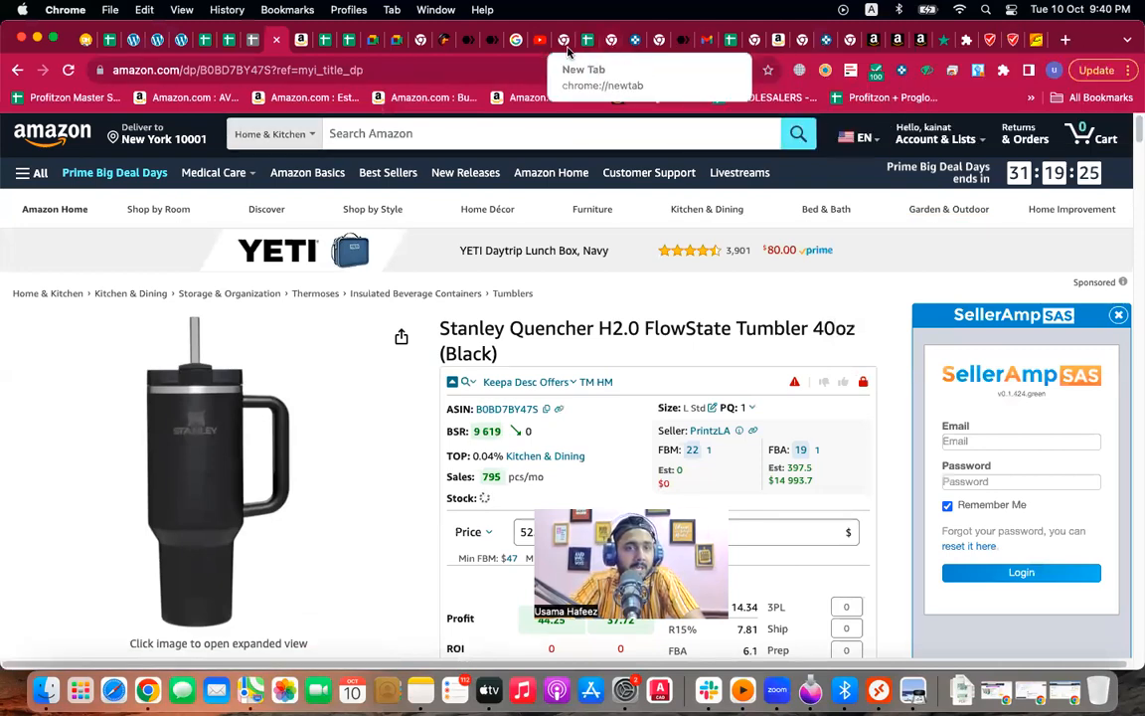
{"action": "left_click", "coordinate": [1064, 40]}
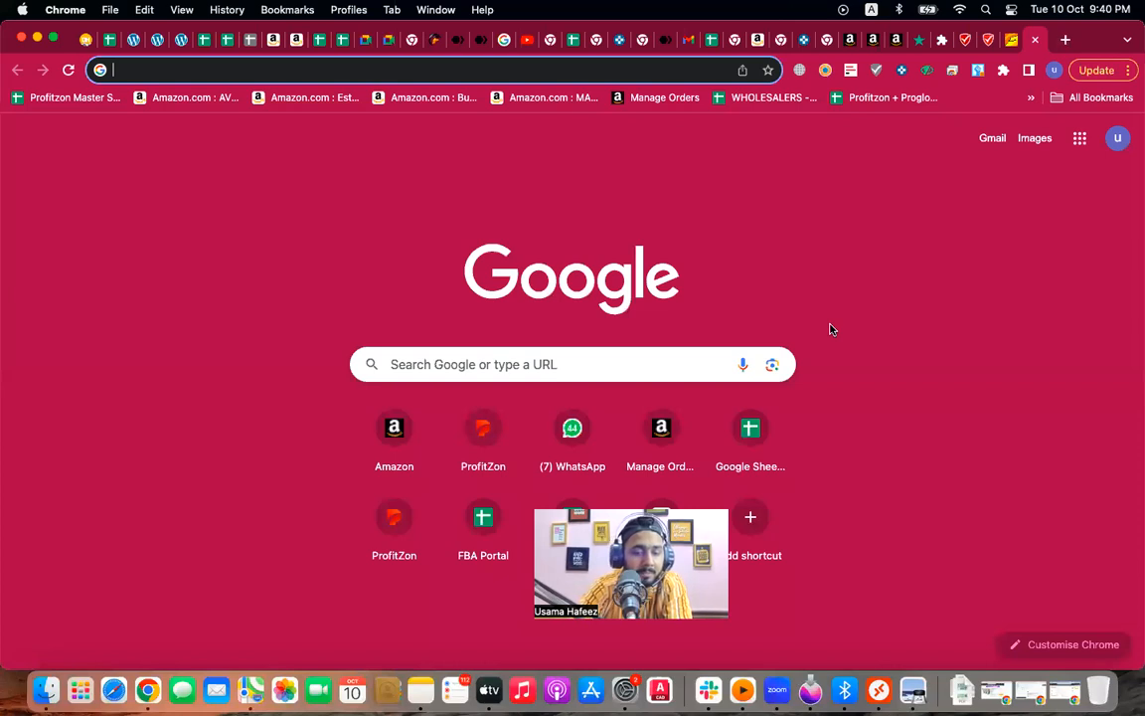
Step: Go to My Drive in Google Drive and open the Amazon courses folder
{"action": "type", "text": "drive.google.com/drive/my-drive"}
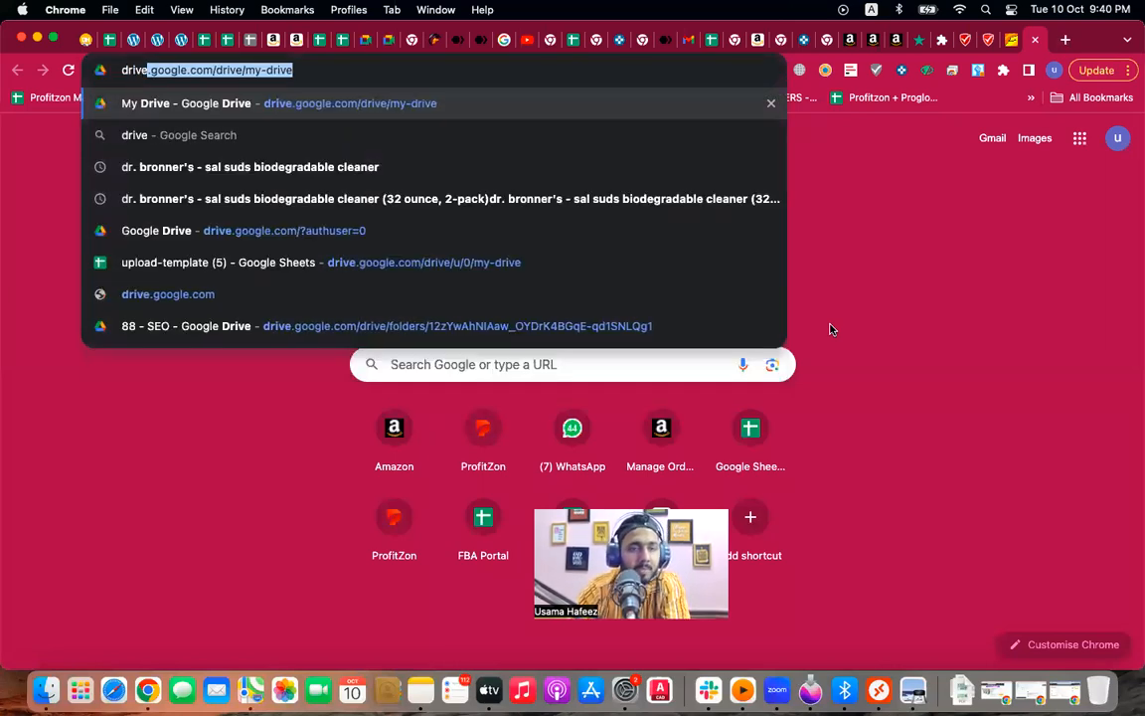
{"action": "left_click", "coordinate": [518, 110]}
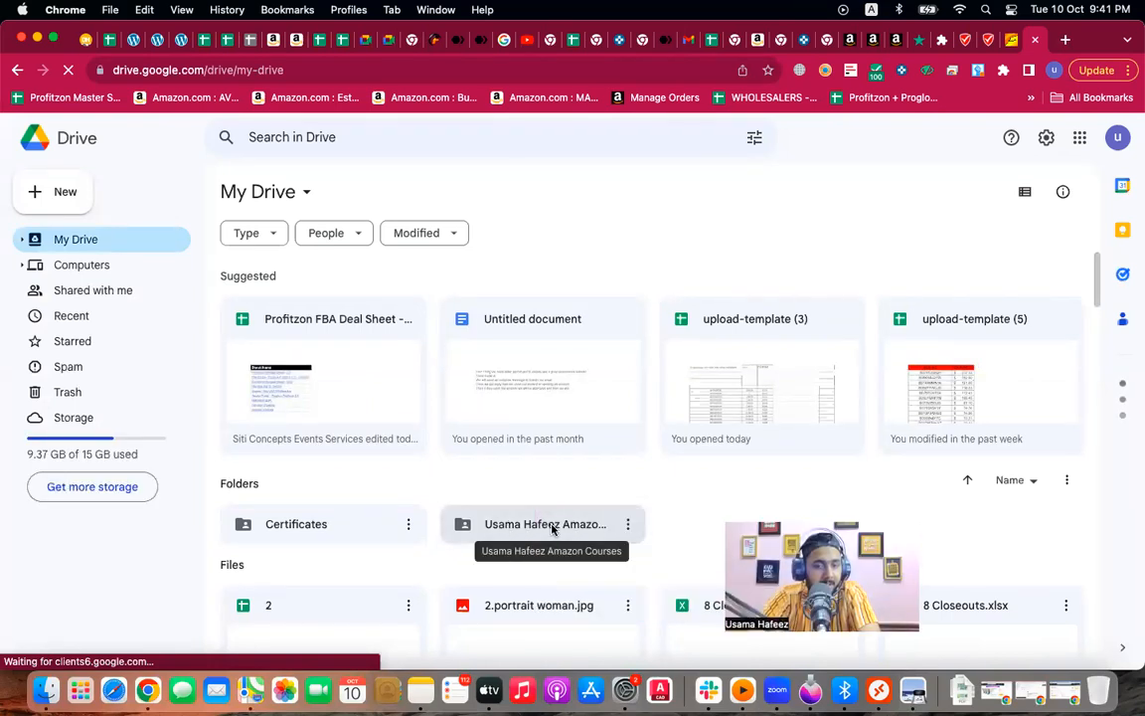
{"action": "double_click", "coordinate": [487, 527]}
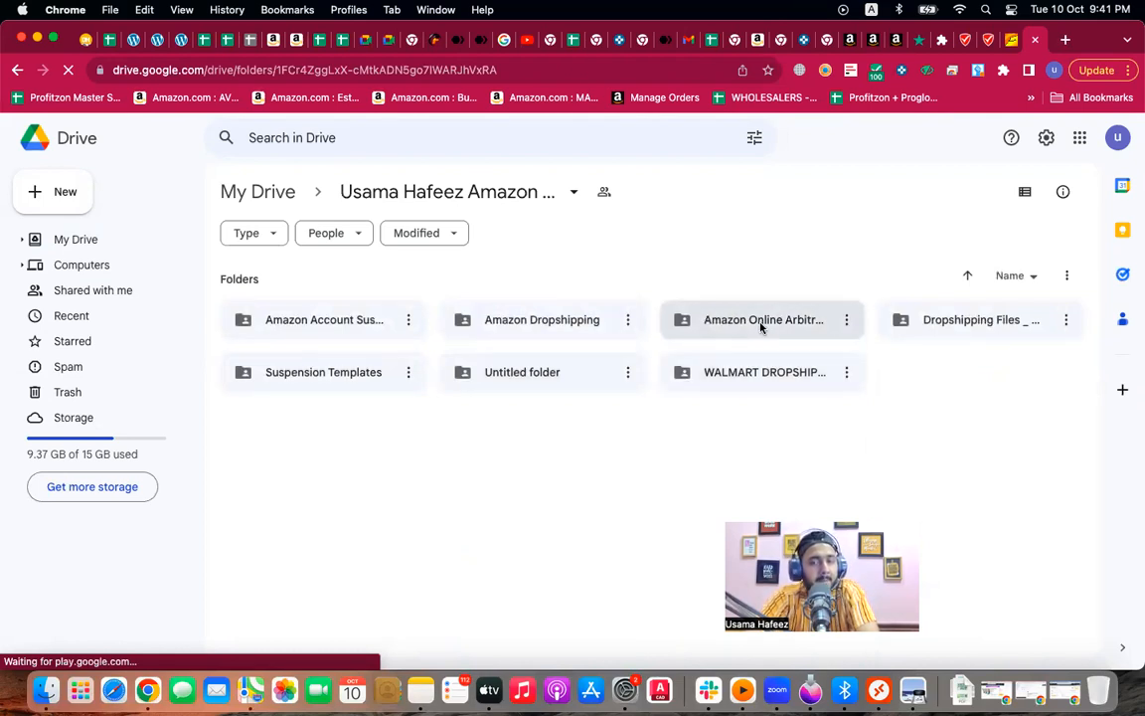
Step: Browse the Amazon Online Arbitrage folder, return to the course folder, then open the brand-ungate note in Notes
{"action": "left_click", "coordinate": [761, 328]}
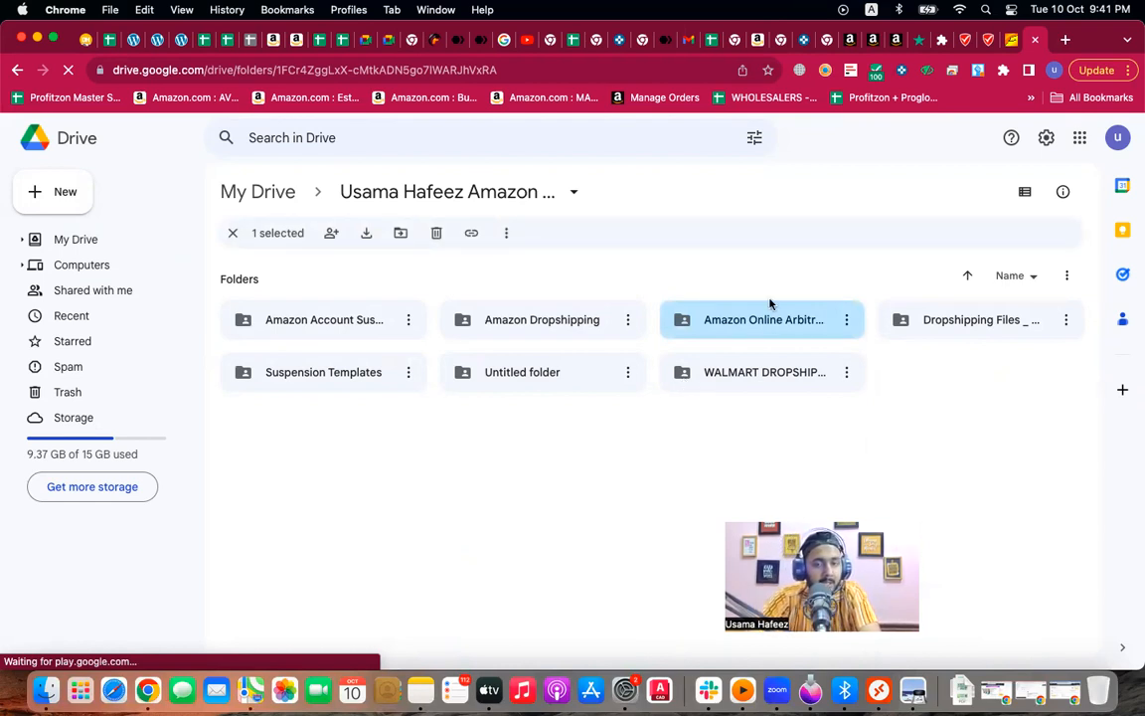
{"action": "double_click", "coordinate": [762, 323]}
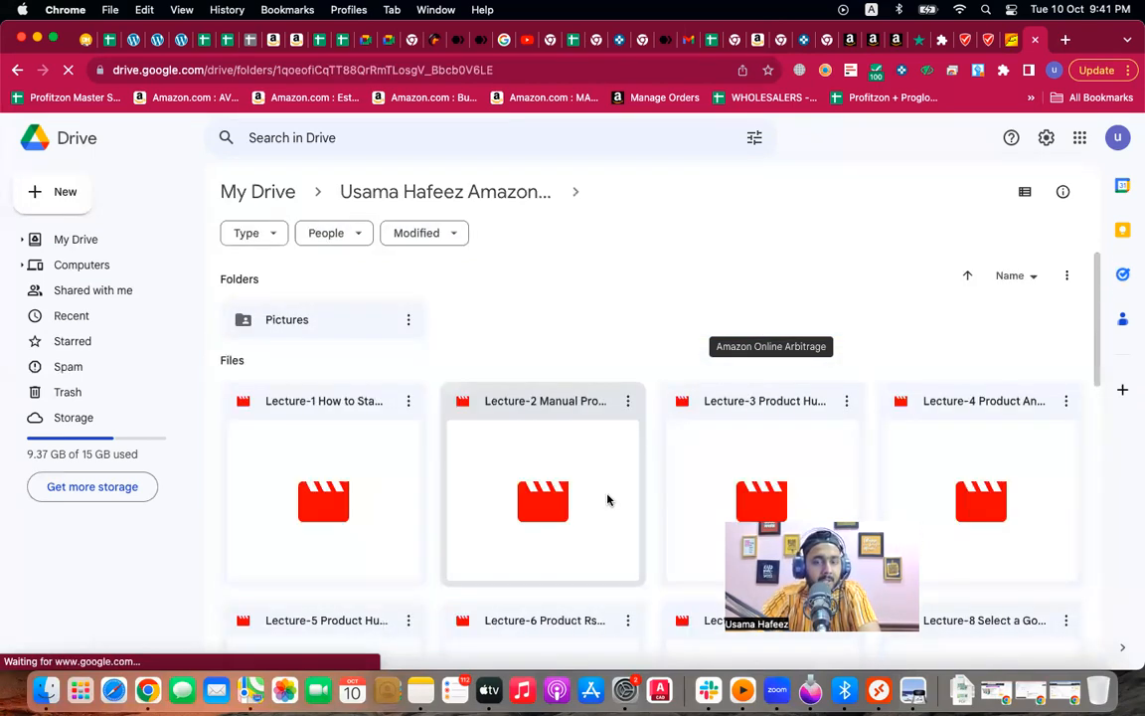
{"action": "scroll", "coordinate": [609, 499], "scroll_direction": "down", "scroll_amount": 2}
{"action": "scroll", "coordinate": [608, 499], "scroll_direction": "down", "scroll_amount": 2}
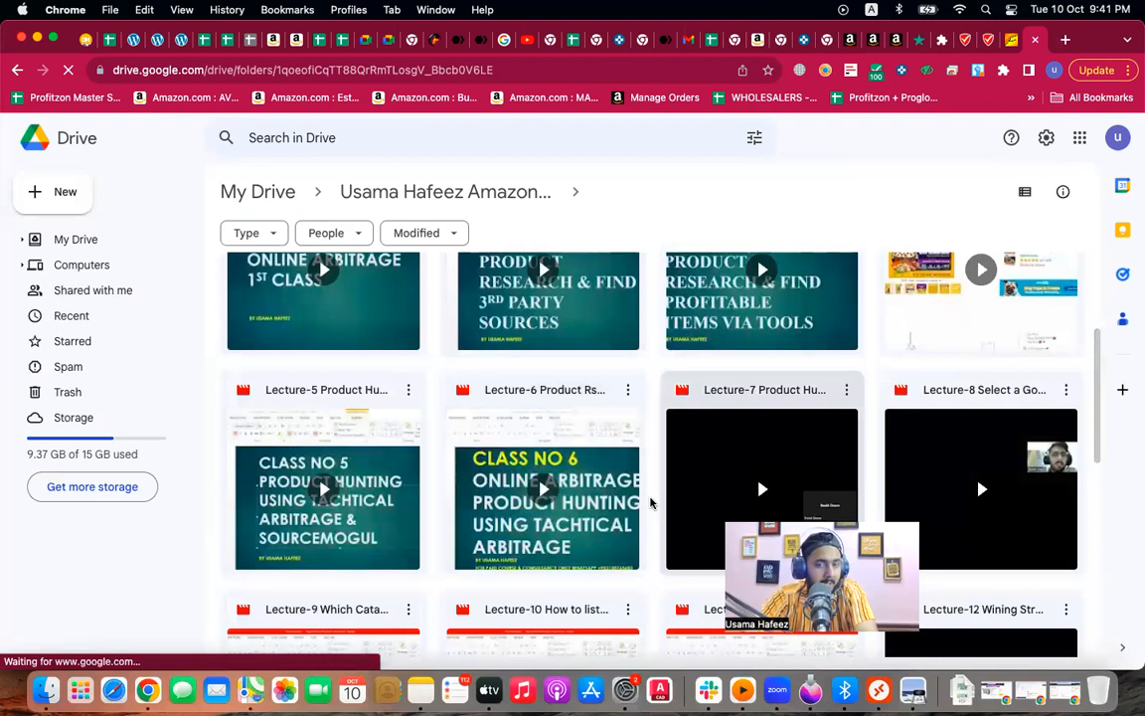
{"action": "scroll", "coordinate": [652, 501], "scroll_direction": "down", "scroll_amount": 5}
{"action": "scroll", "coordinate": [650, 503], "scroll_direction": "up", "scroll_amount": 7}
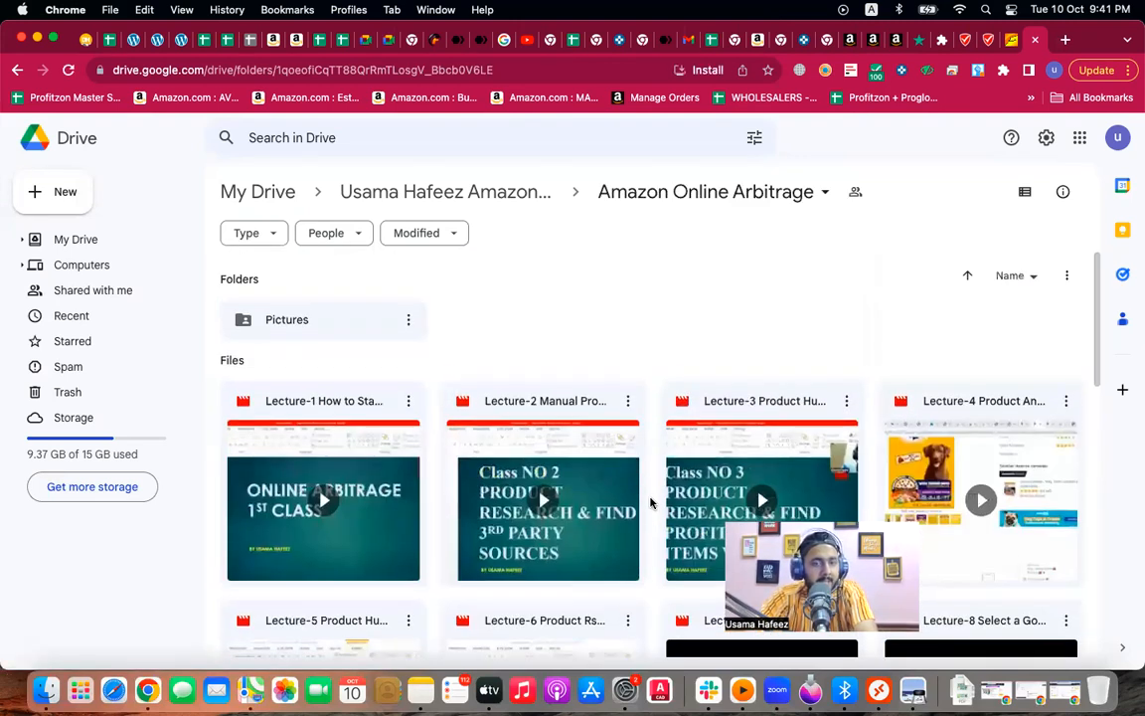
{"action": "left_click", "coordinate": [16, 70]}
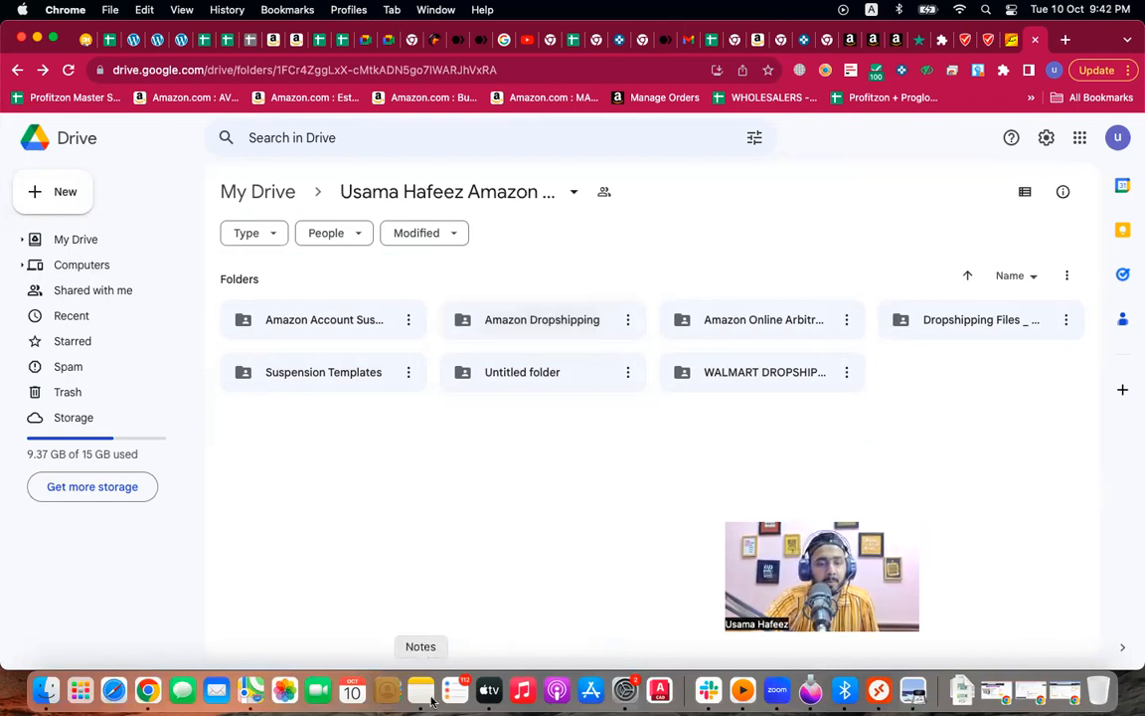
{"action": "left_click", "coordinate": [430, 700]}
{"action": "double_click", "coordinate": [840, 421]}
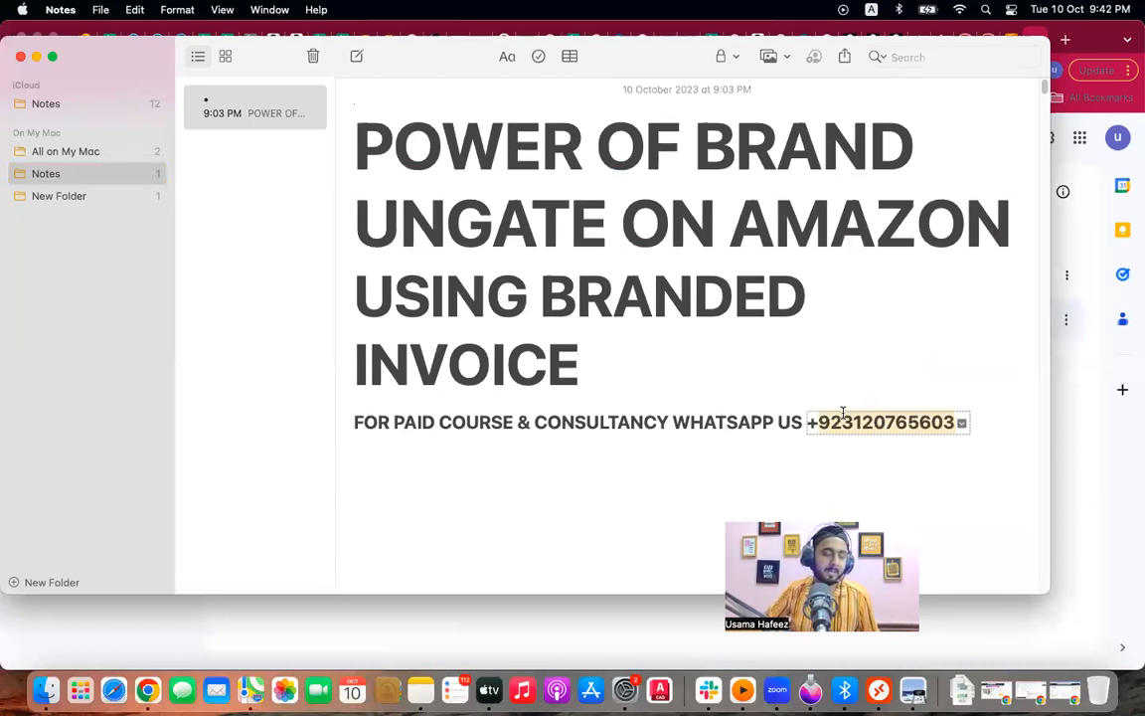
{"action": "left_click", "coordinate": [1093, 411]}
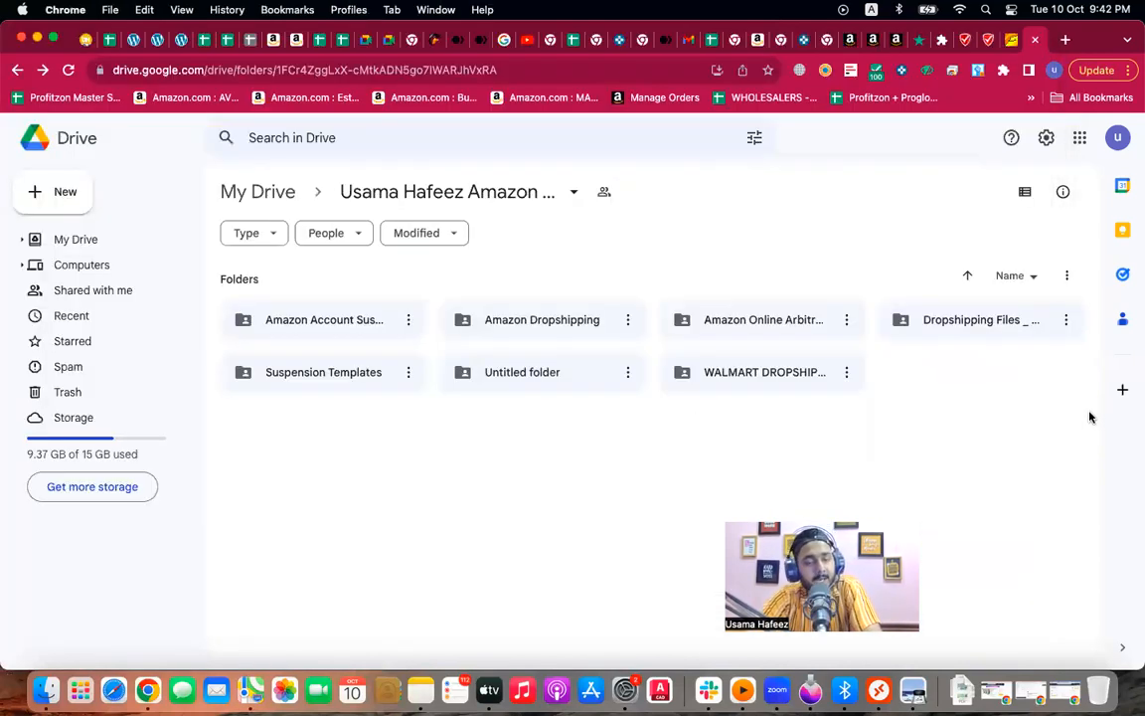